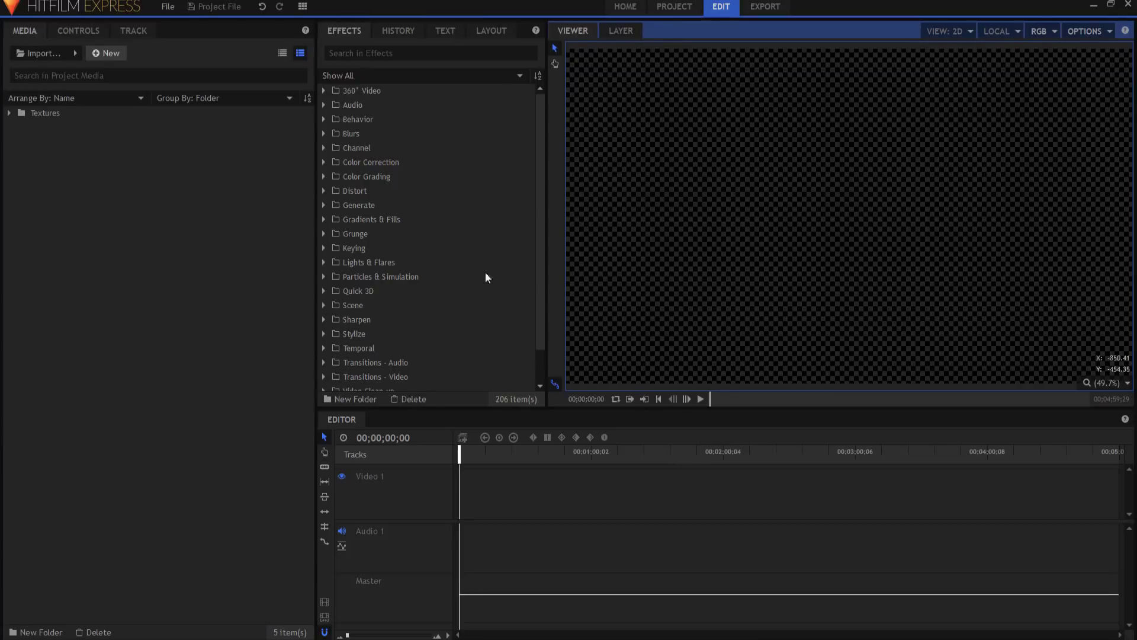
# - Create a new composite shot named Timer with a 00;10;00;00 duration
pyautogui.click(111, 52)
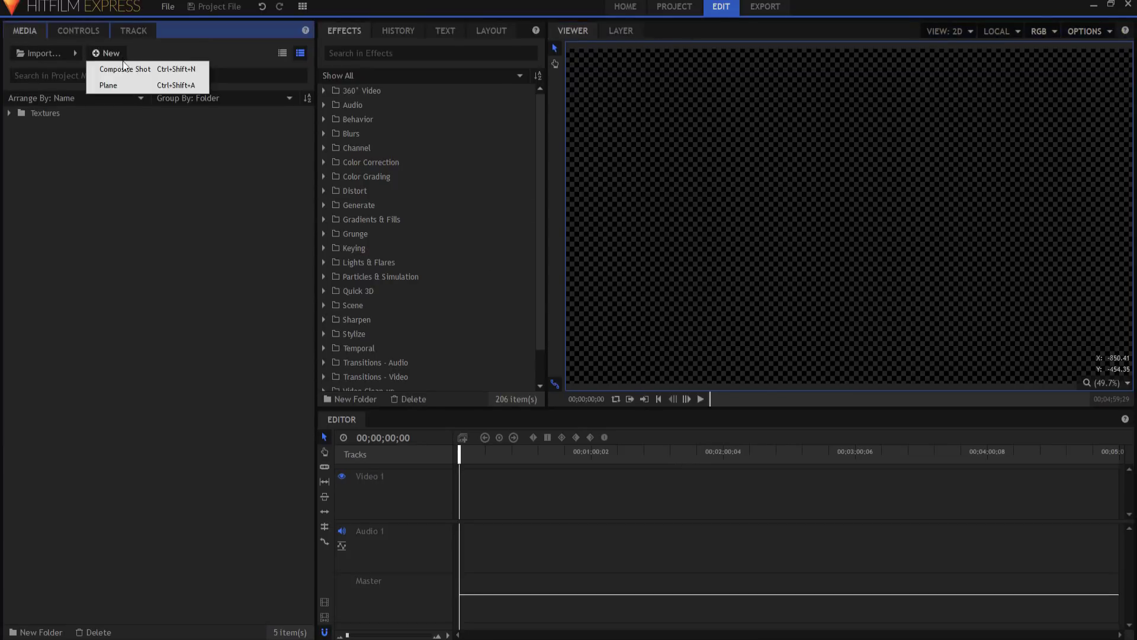
pyautogui.click(118, 68)
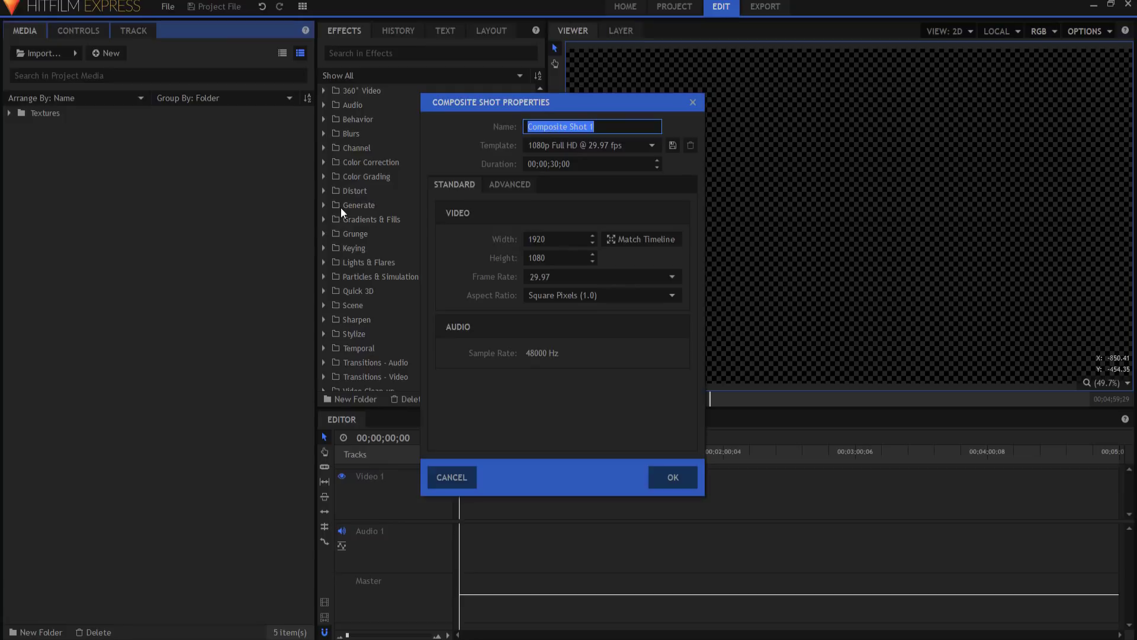
pyautogui.write('T')
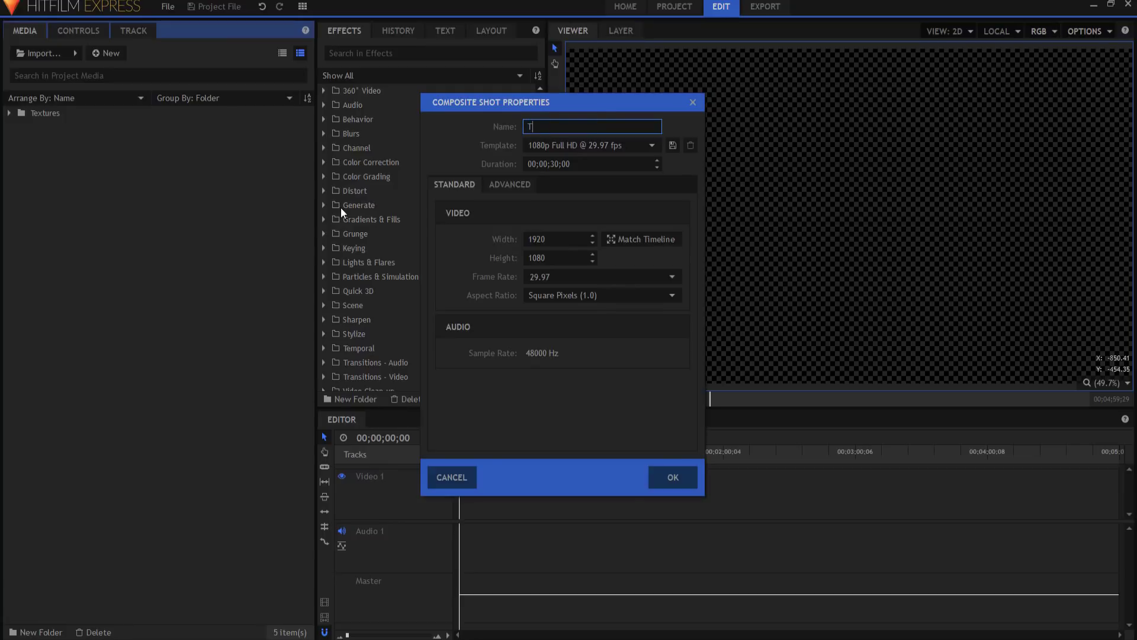
pyautogui.write('imer')
pyautogui.click(543, 163)
pyautogui.click(543, 164)
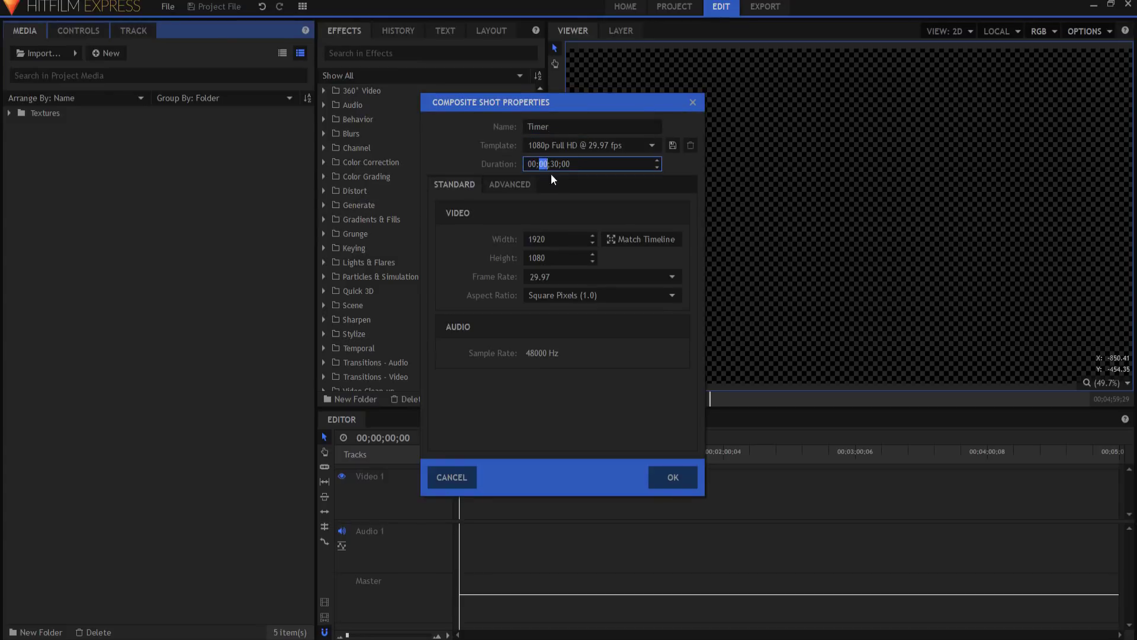
pyautogui.write('00;10;00')
pyautogui.press('Return')
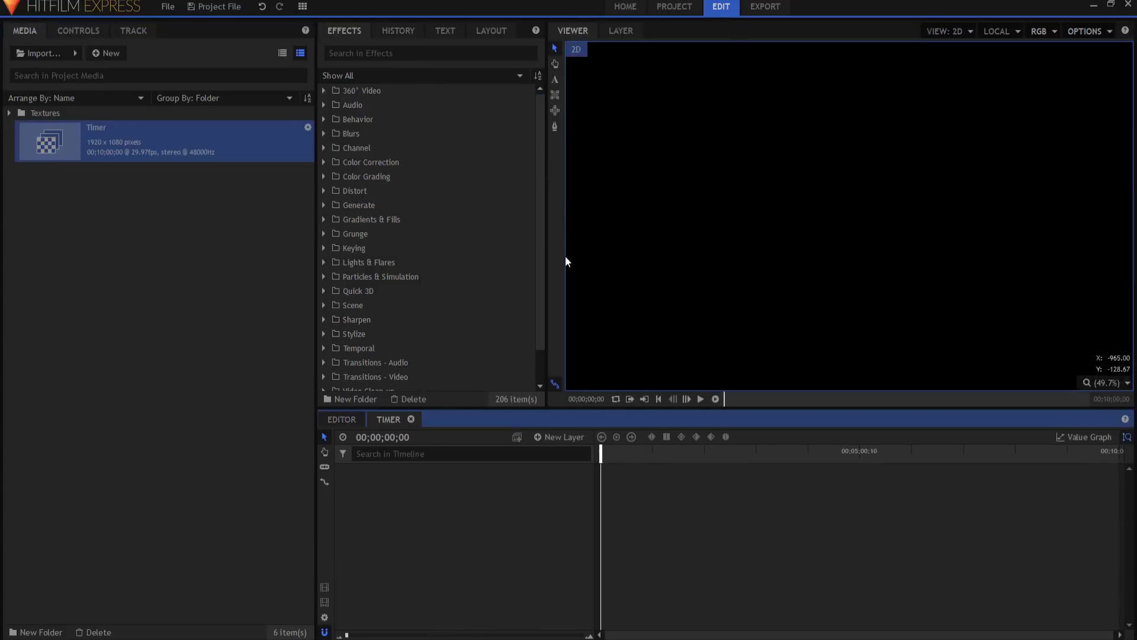
# - Add a plane layer, New Plane 1, to the Timer shot
pyautogui.click(555, 436)
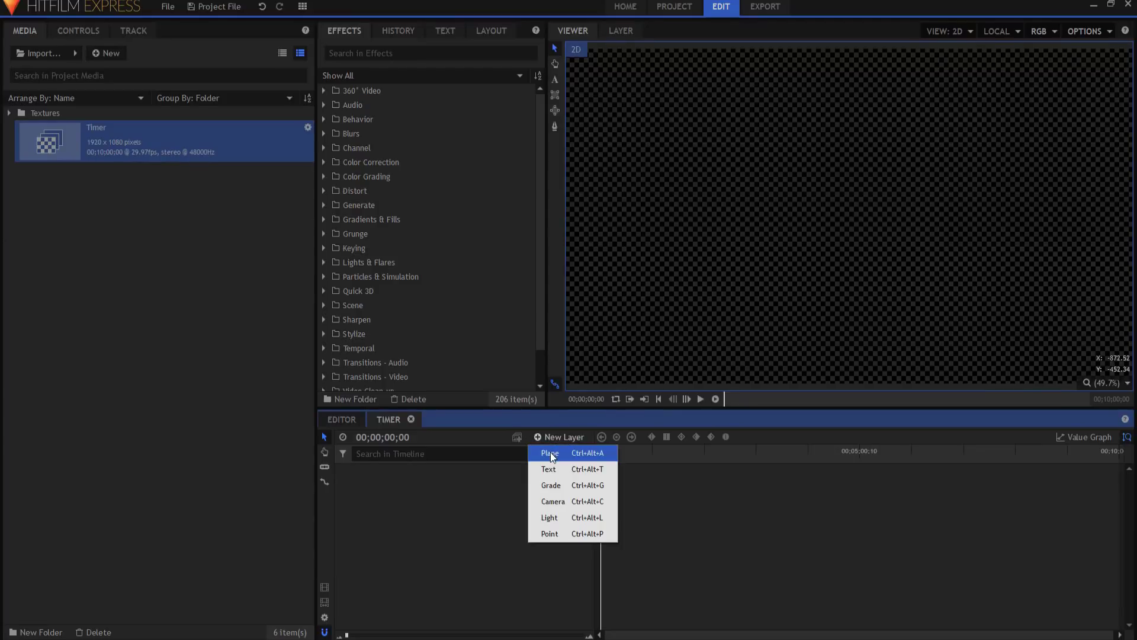
pyautogui.click(550, 453)
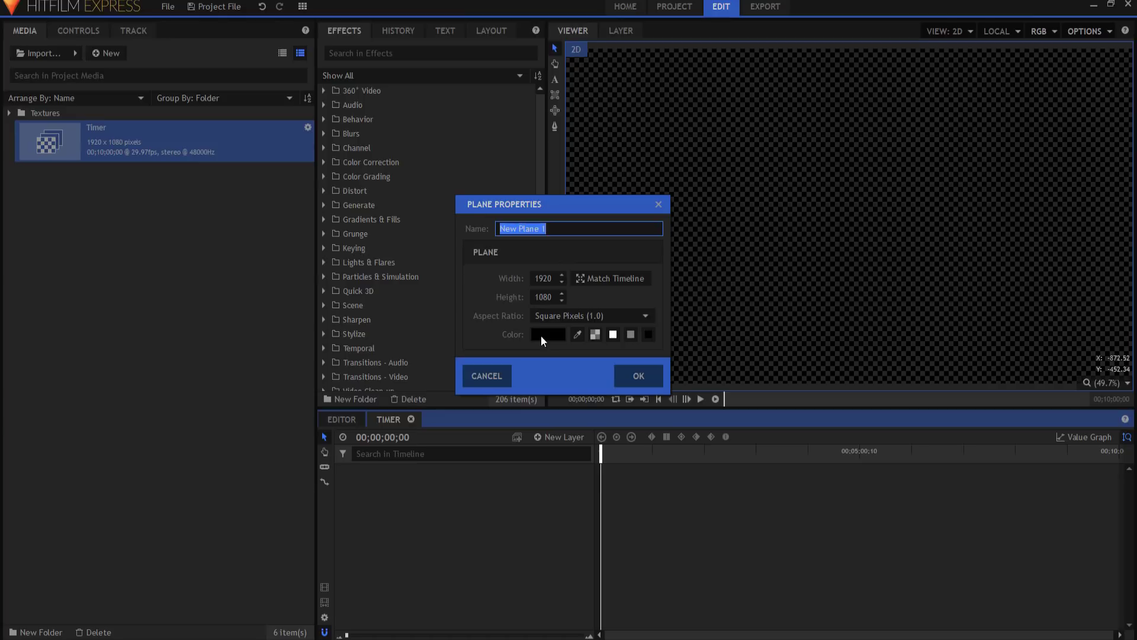
pyautogui.click(638, 376)
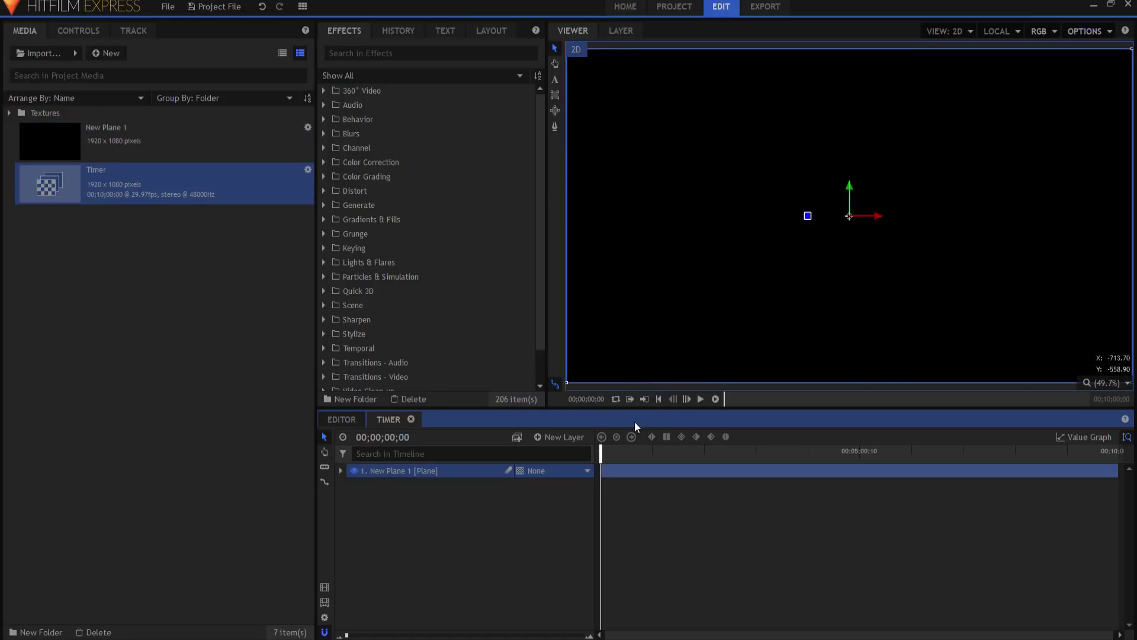
# - Apply the Timecode effect to New Plane 1 and preview the readout
pyautogui.click(349, 53)
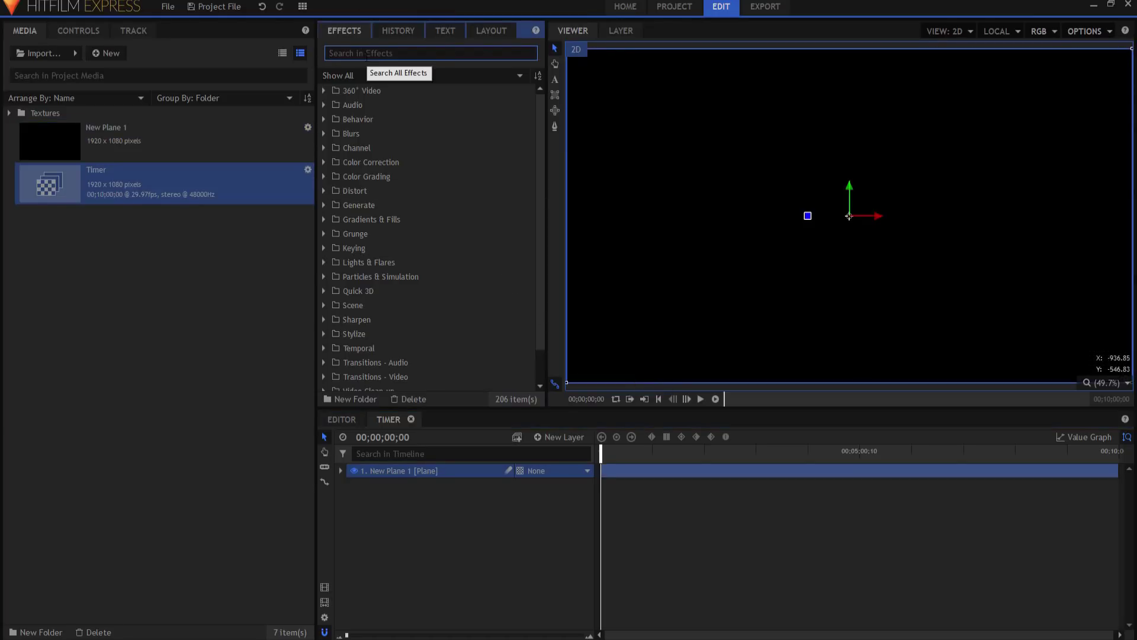
pyautogui.write('time')
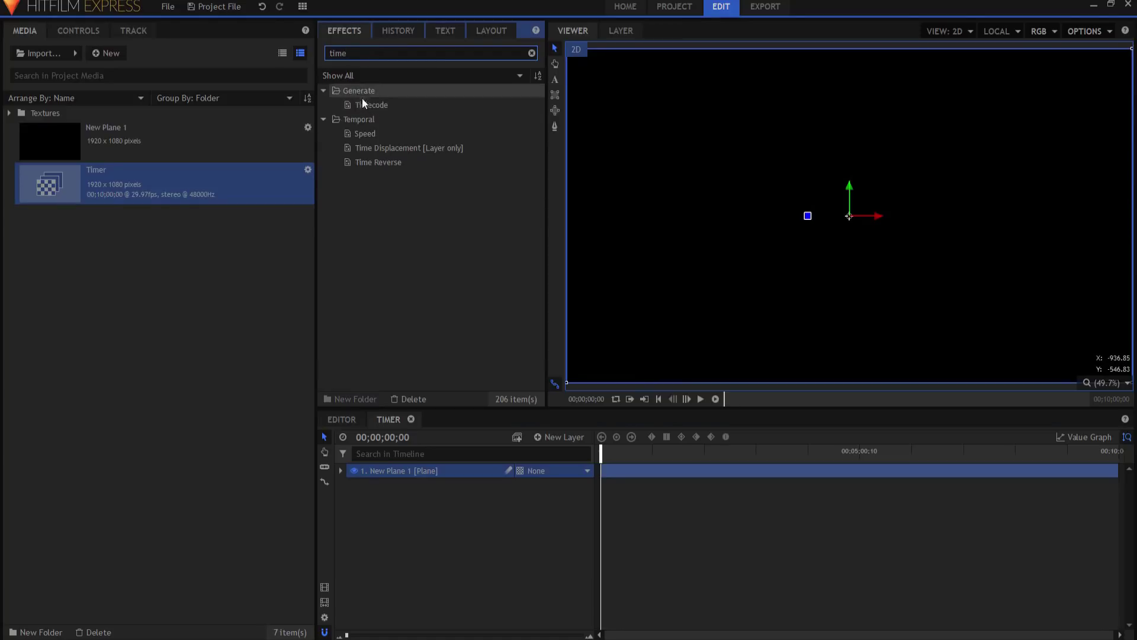
pyautogui.moveTo(371, 106); pyautogui.dragTo(398, 468)
pyautogui.click(701, 398)
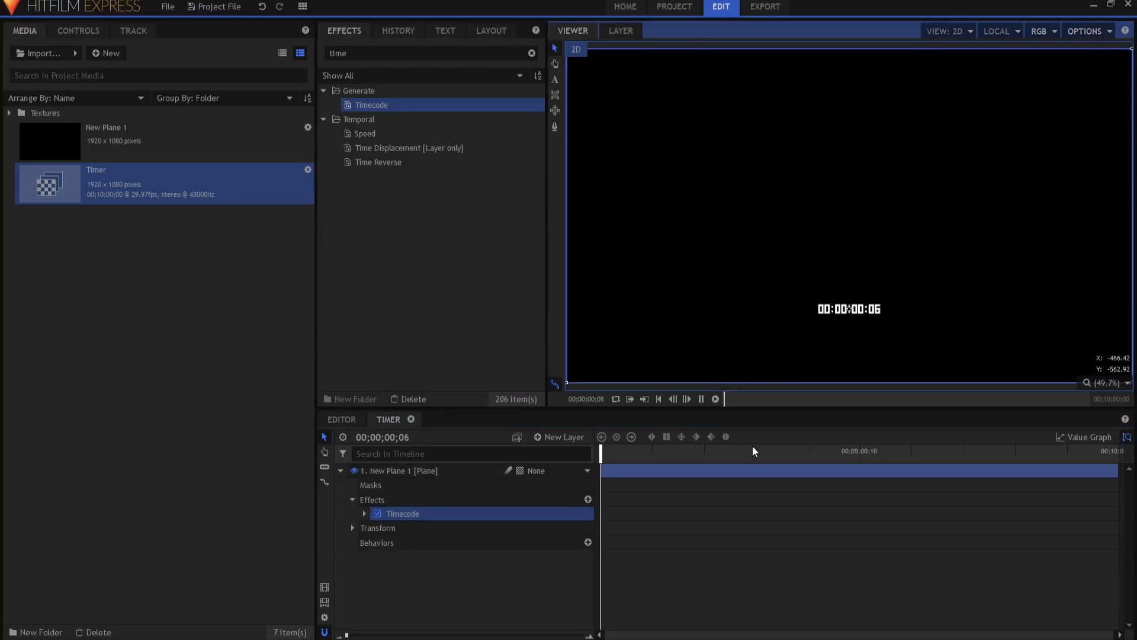
pyautogui.moveTo(600, 450)
pyautogui.mouseDown()
pyautogui.moveTo(1119, 453)
pyautogui.moveTo(600, 453)
pyautogui.mouseUp()
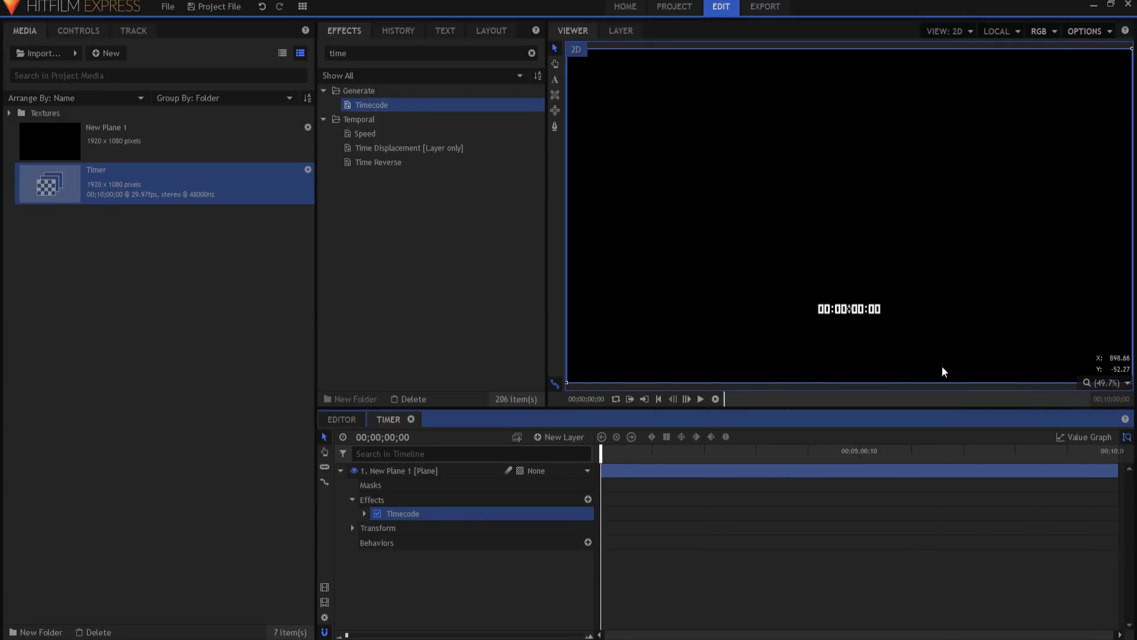
# - Set the timecode's Center Position Y to 0 and its Scale to 100
pyautogui.click(364, 514)
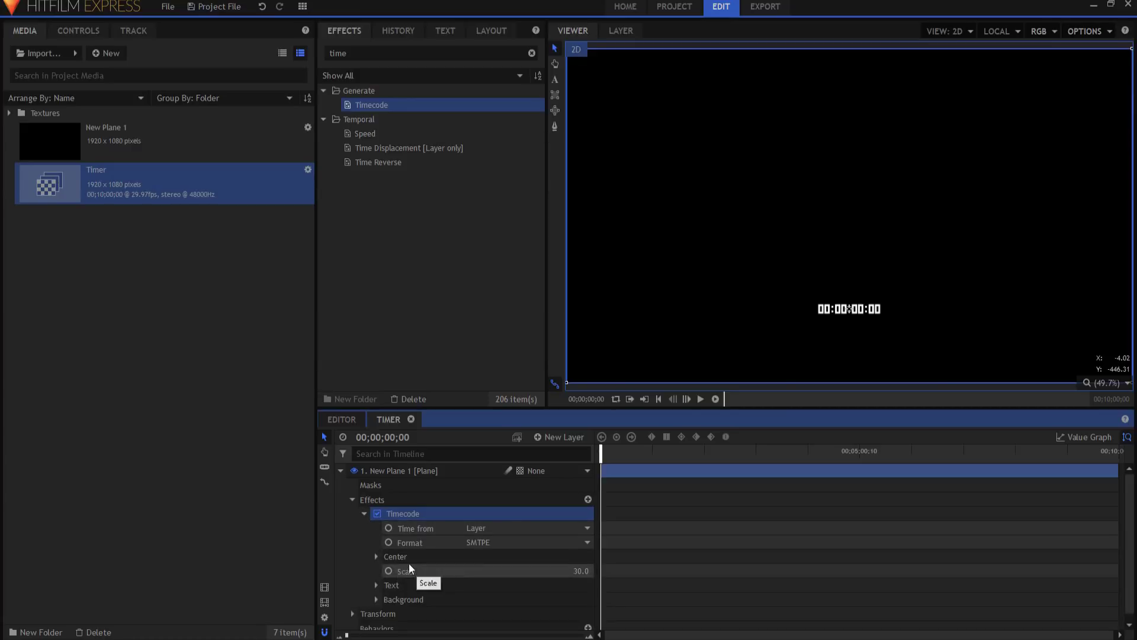
pyautogui.click(376, 557)
pyautogui.click(584, 571)
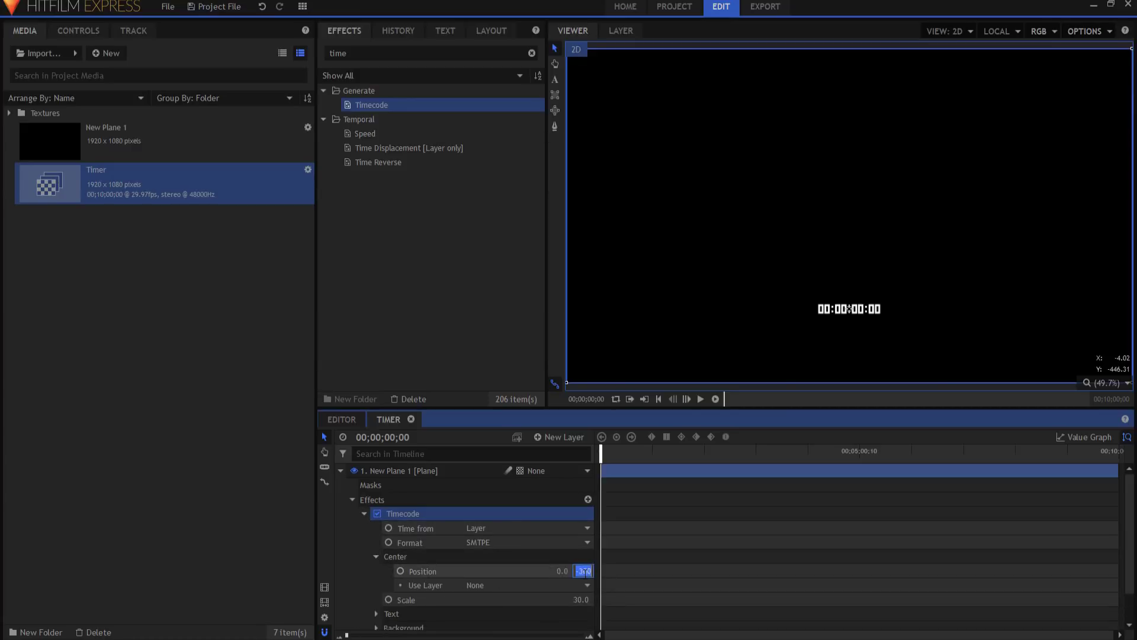
pyautogui.write('0')
pyautogui.press('Return')
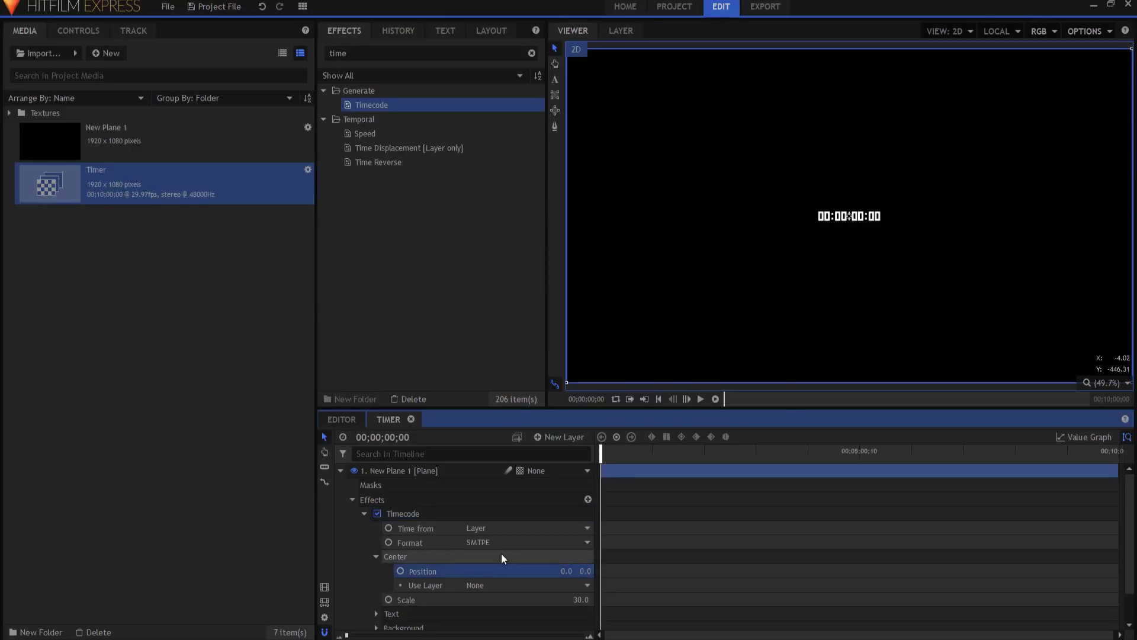
pyautogui.click(577, 600)
pyautogui.write('100')
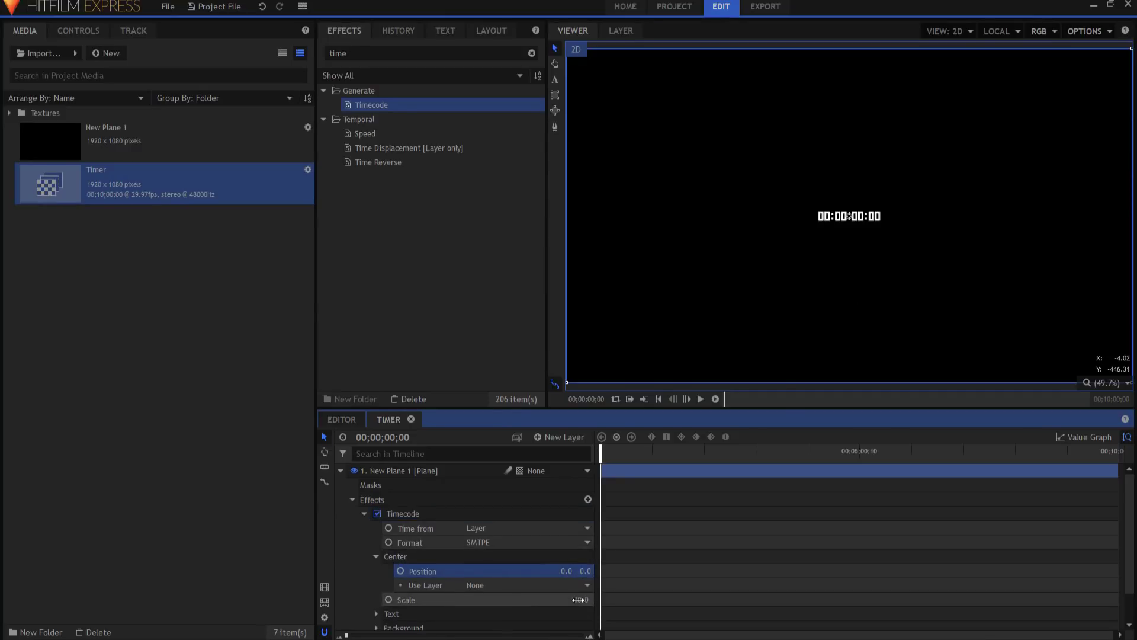
pyautogui.press('Return')
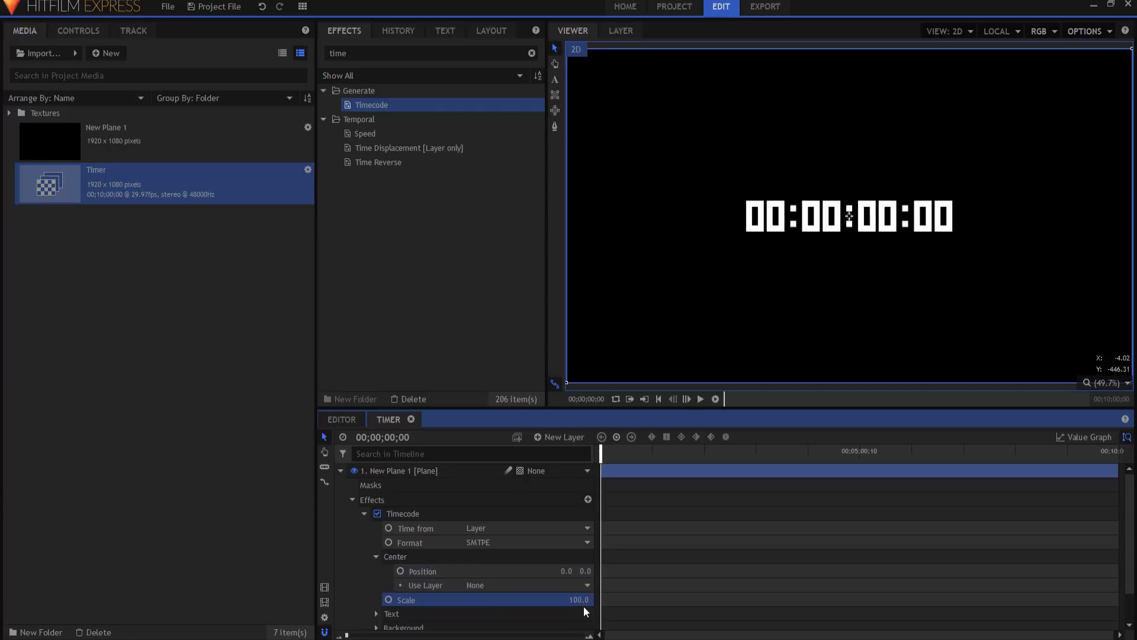
pyautogui.click(376, 556)
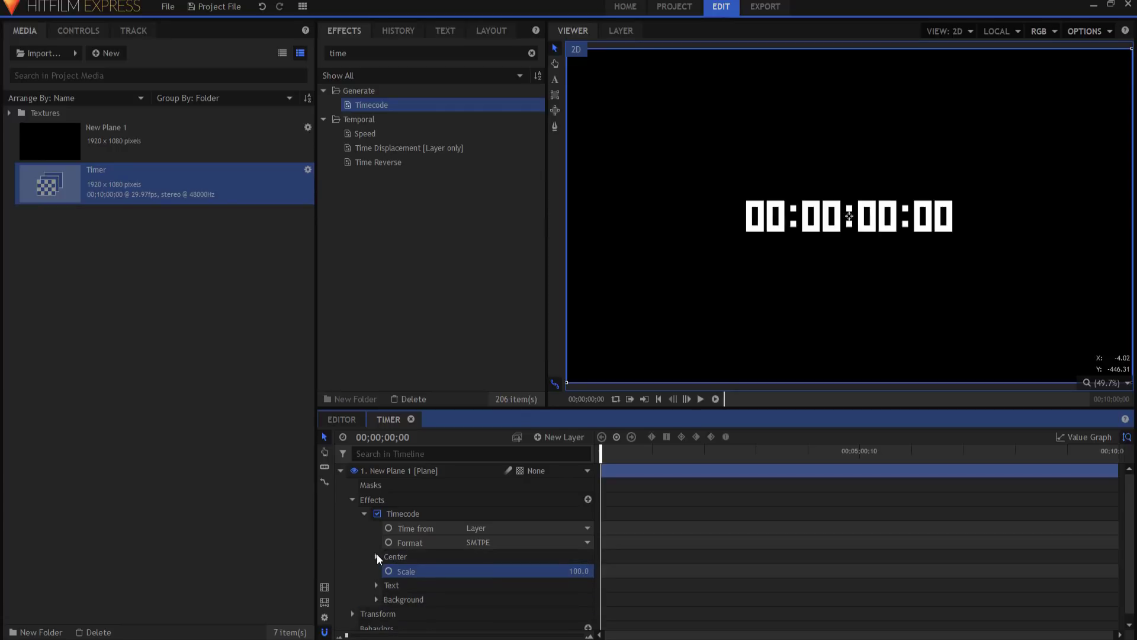
pyautogui.click(364, 511)
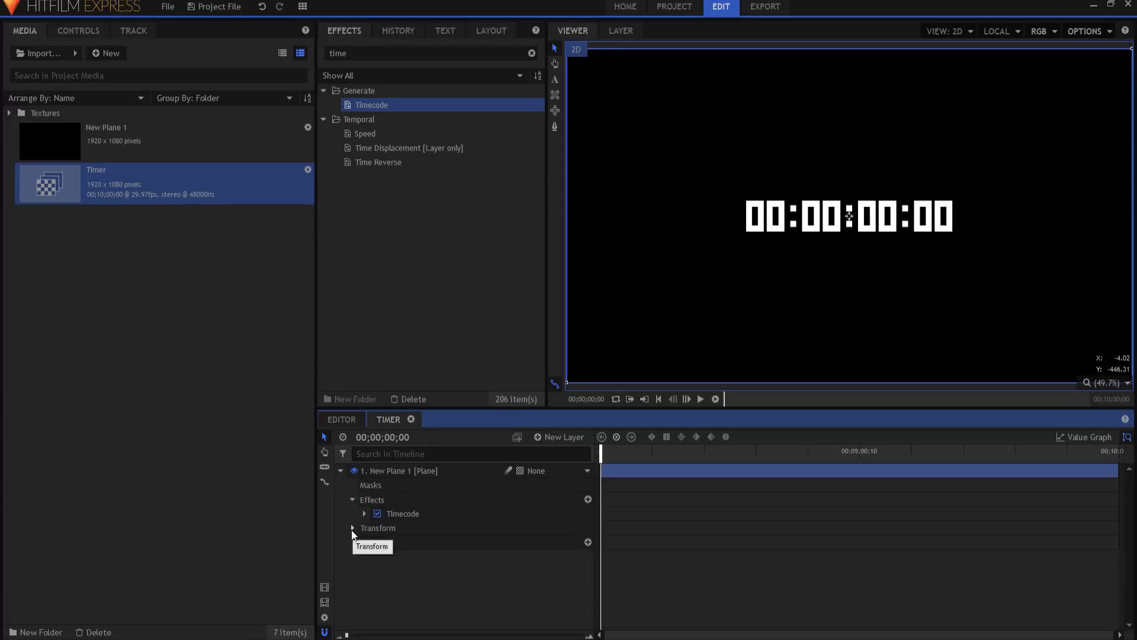
# - Scale New Plane 1 to 560% and preview the enlarged minutes:seconds readout
pyautogui.click(352, 527)
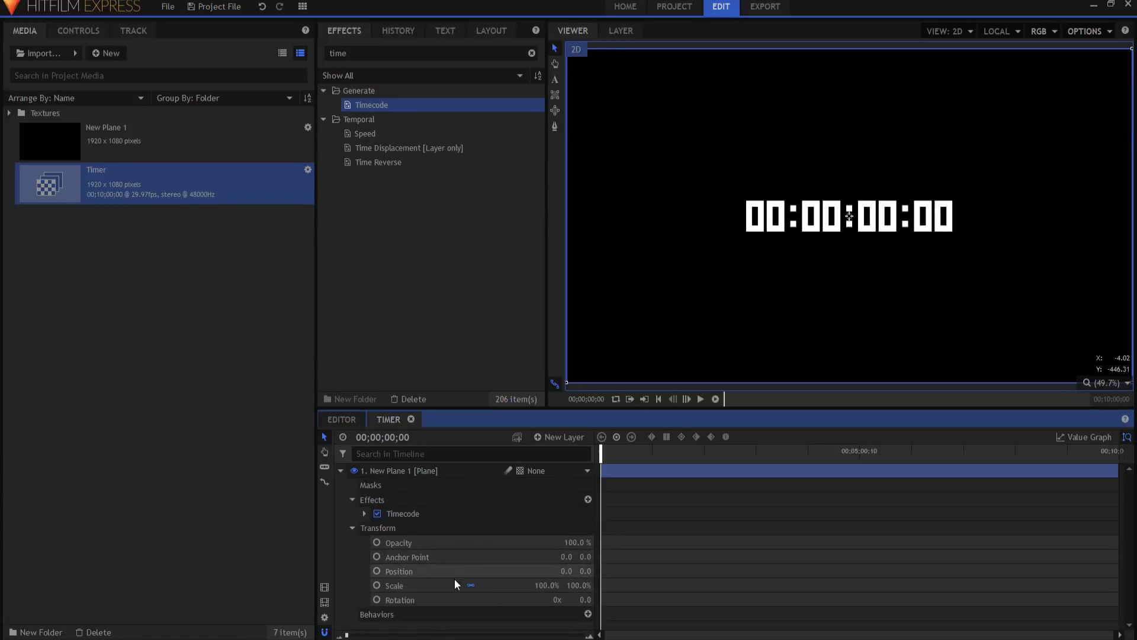
pyautogui.moveTo(546, 585); pyautogui.dragTo(821, 585)
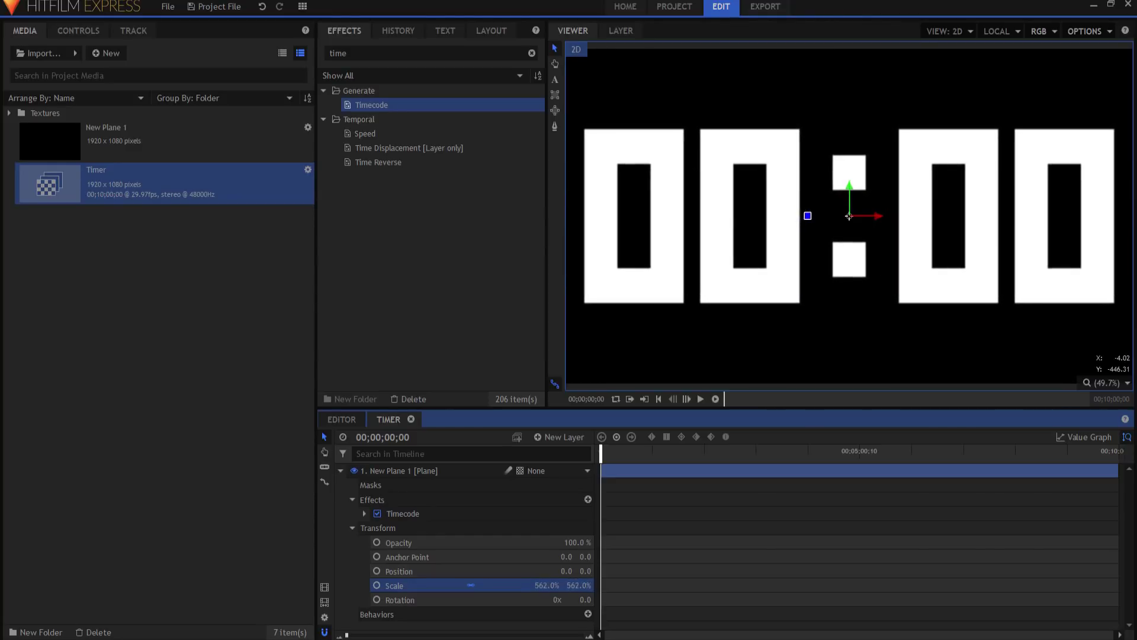
pyautogui.click(536, 585)
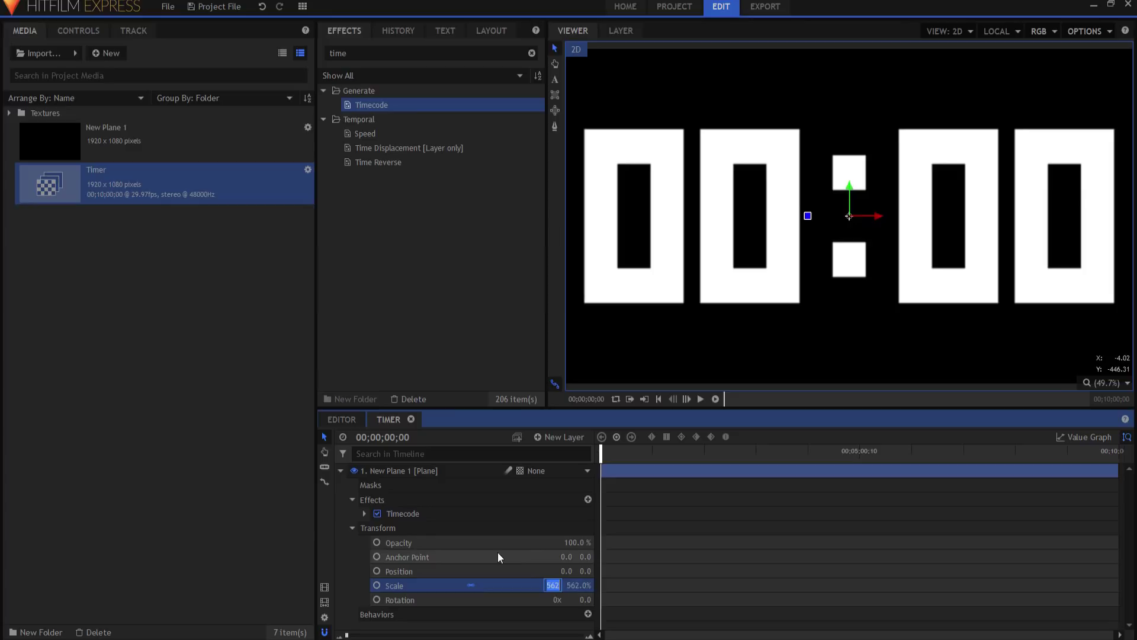
pyautogui.write('560')
pyautogui.press('Return')
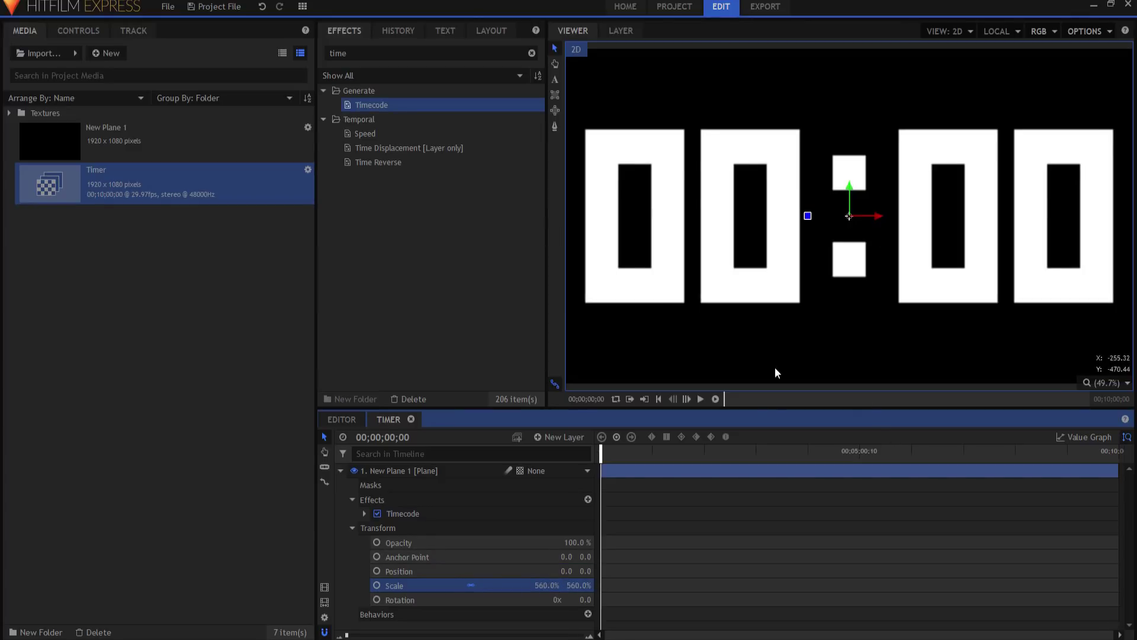
pyautogui.click(699, 398)
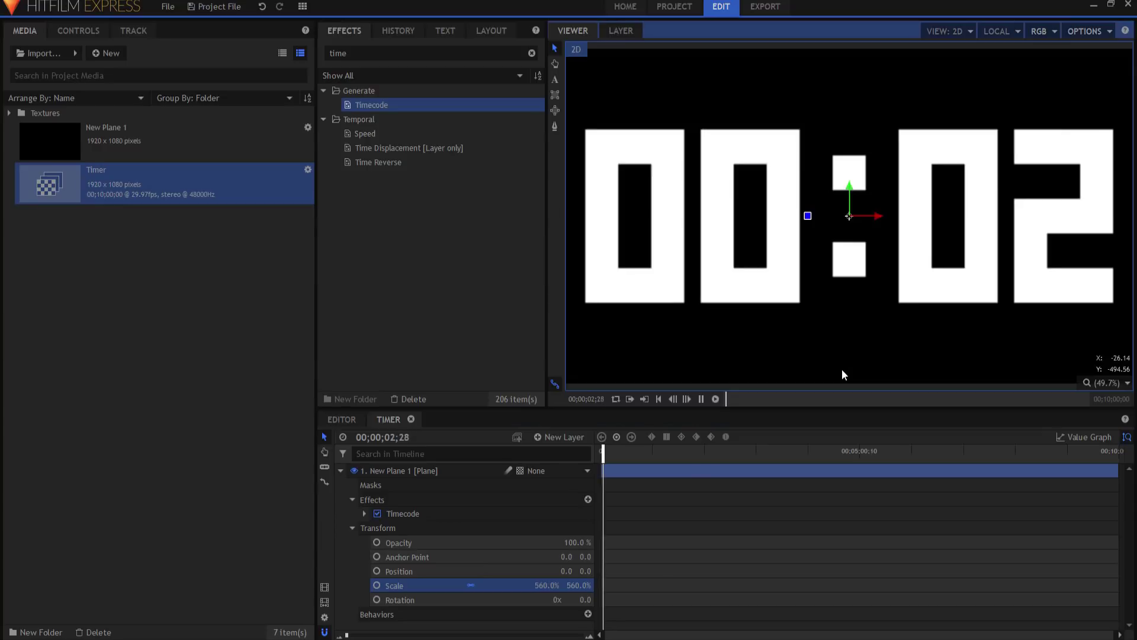
pyautogui.click(352, 528)
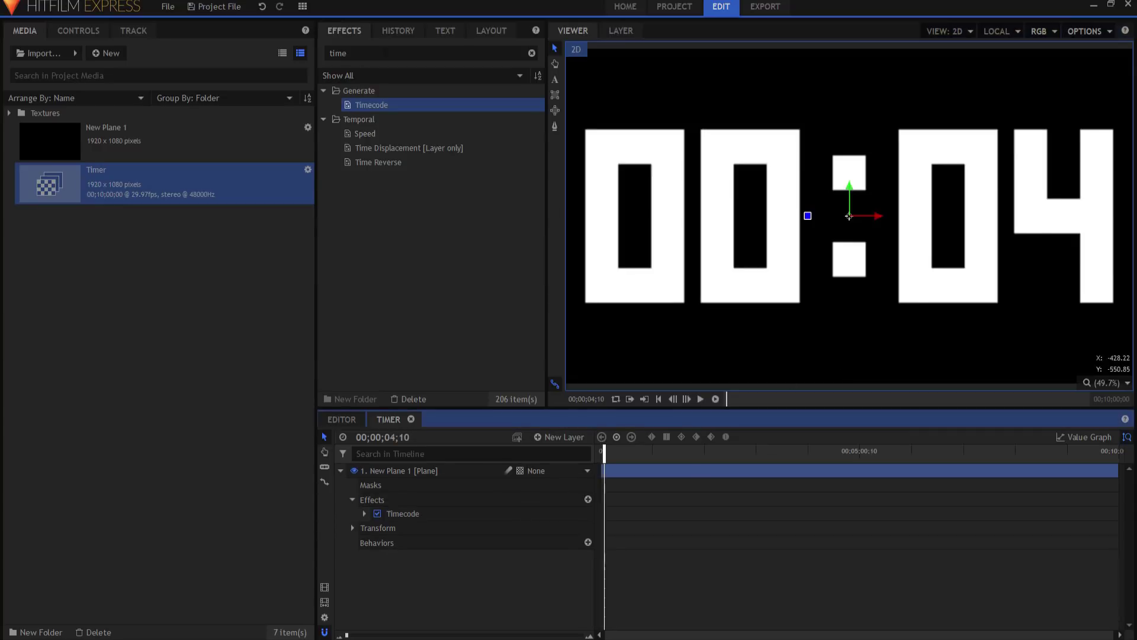
# - Apply Time Reverse to New Plane 1 below Timecode and preview the countdown
pyautogui.click(380, 162)
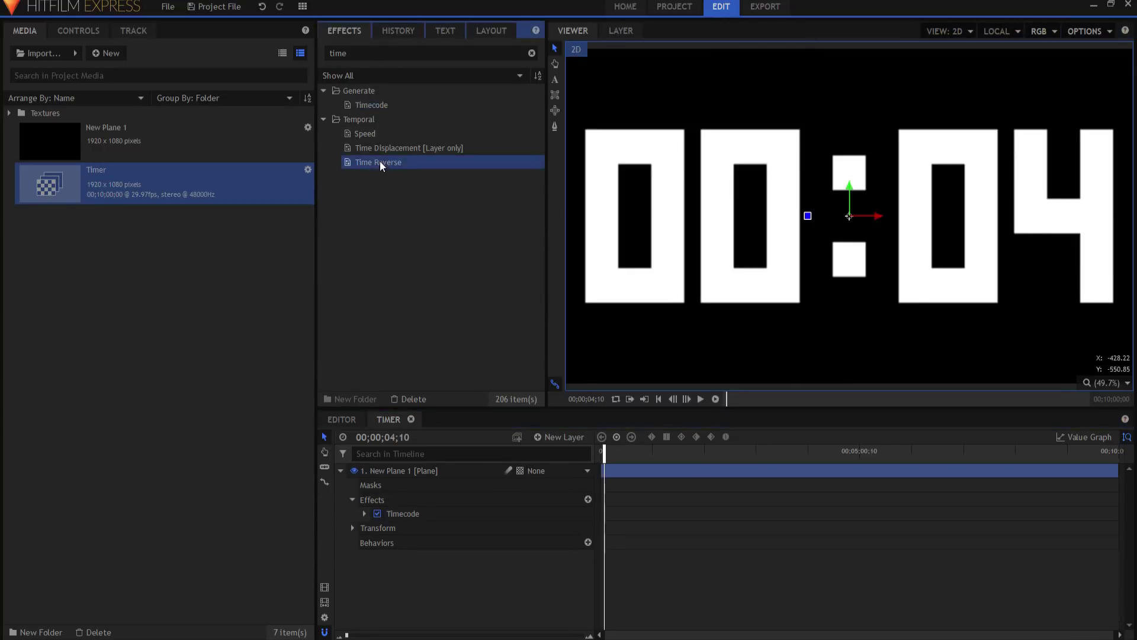
pyautogui.moveTo(379, 161); pyautogui.dragTo(387, 518)
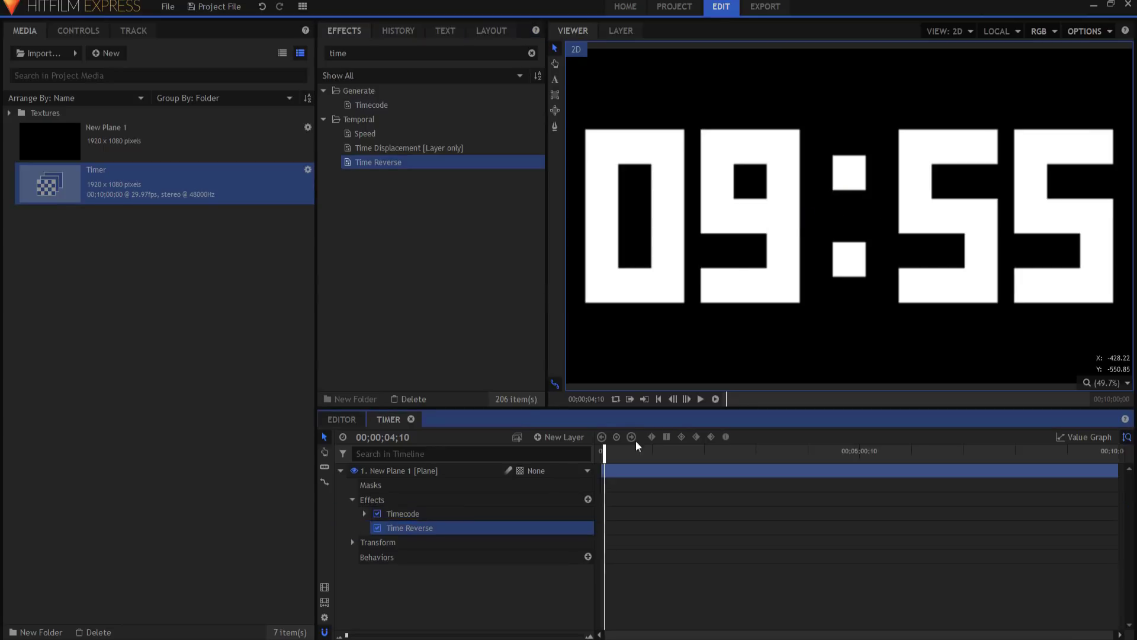
pyautogui.click(700, 399)
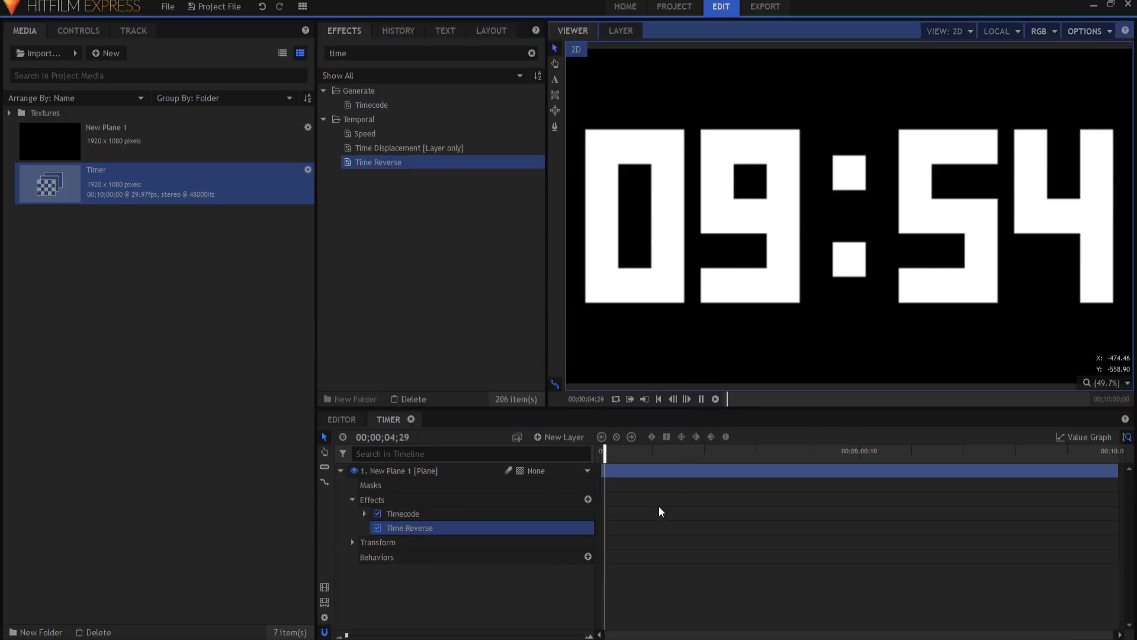
pyautogui.click(659, 399)
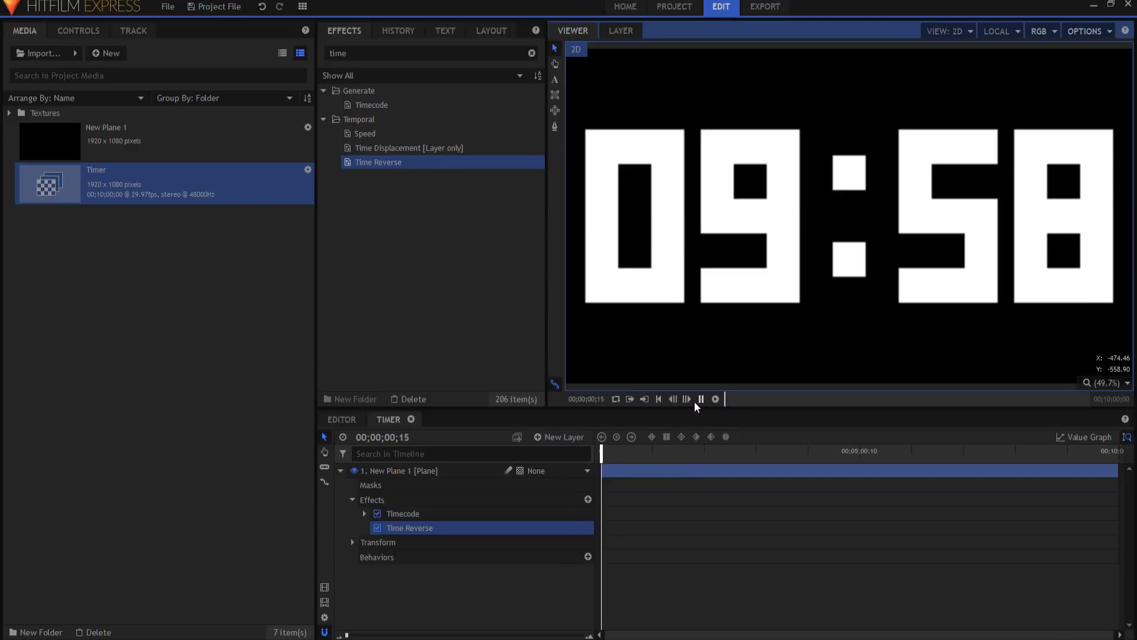
# - Check the countdown at later points, such as 07:14 at 00;02;44;16
pyautogui.moveTo(667, 453); pyautogui.dragTo(1116, 453)
pyautogui.click(700, 399)
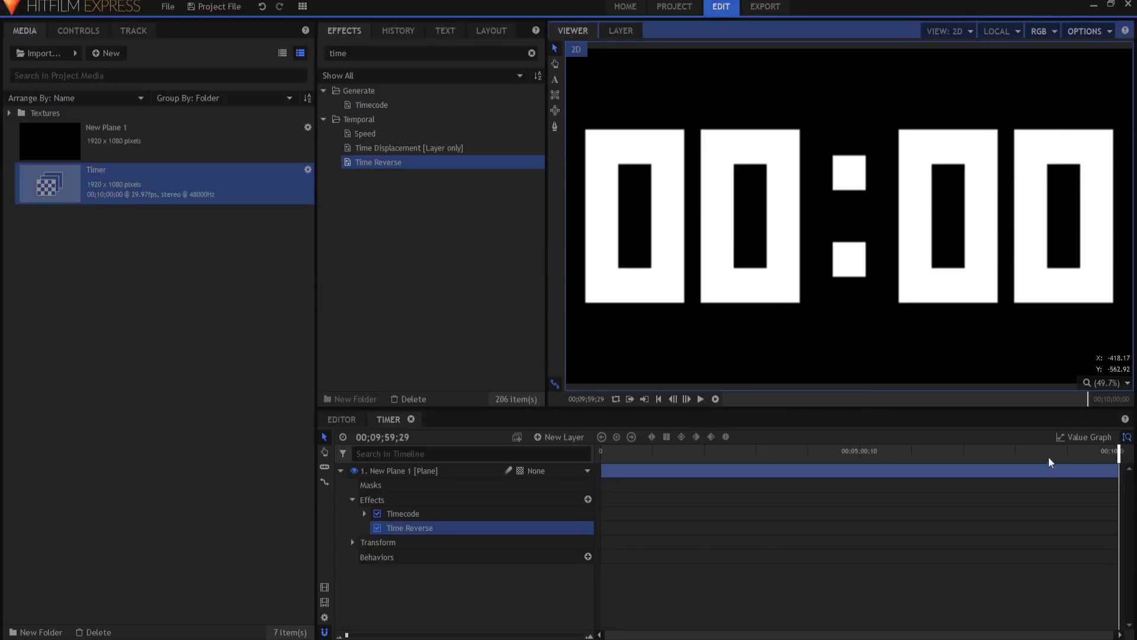
pyautogui.click(881, 453)
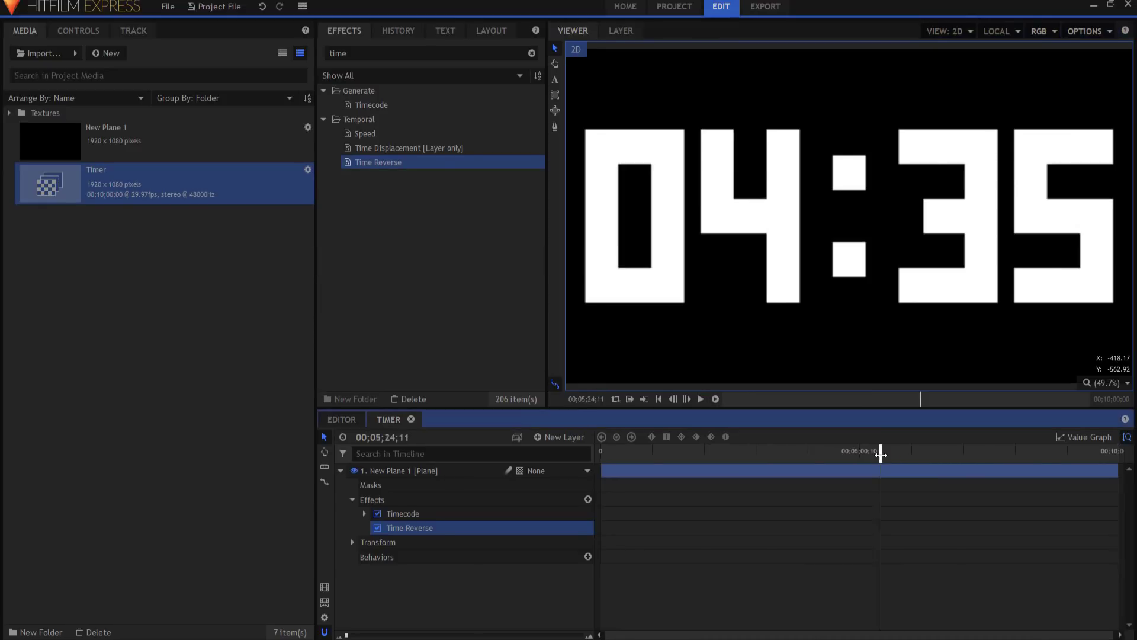
pyautogui.click(744, 453)
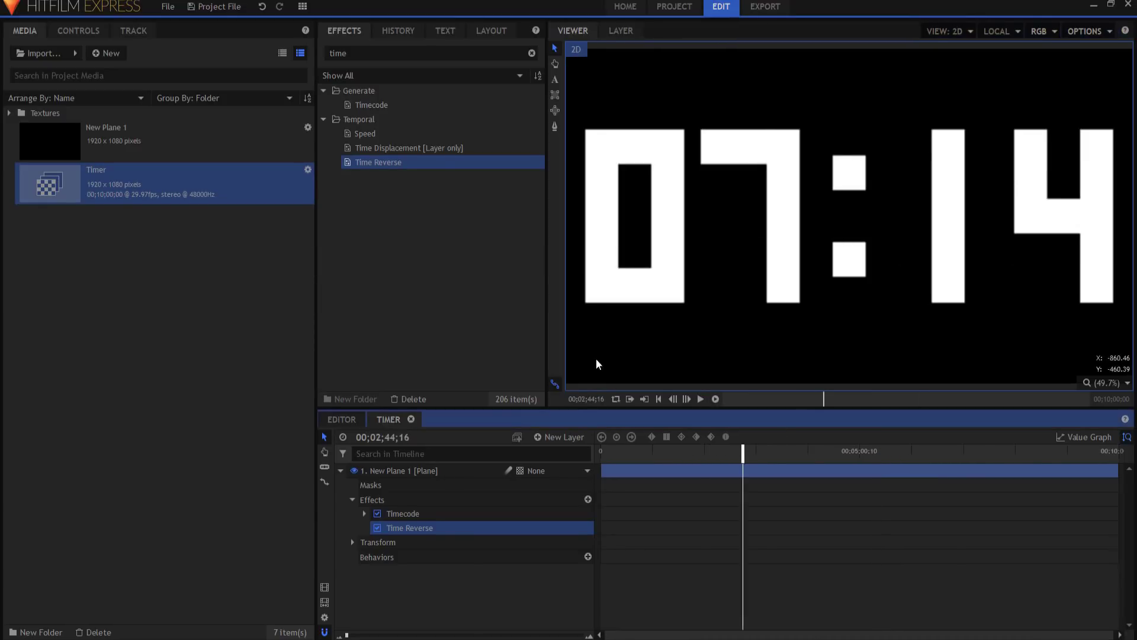
pyautogui.click(347, 53)
pyautogui.hotkey('ctrl', 'a')
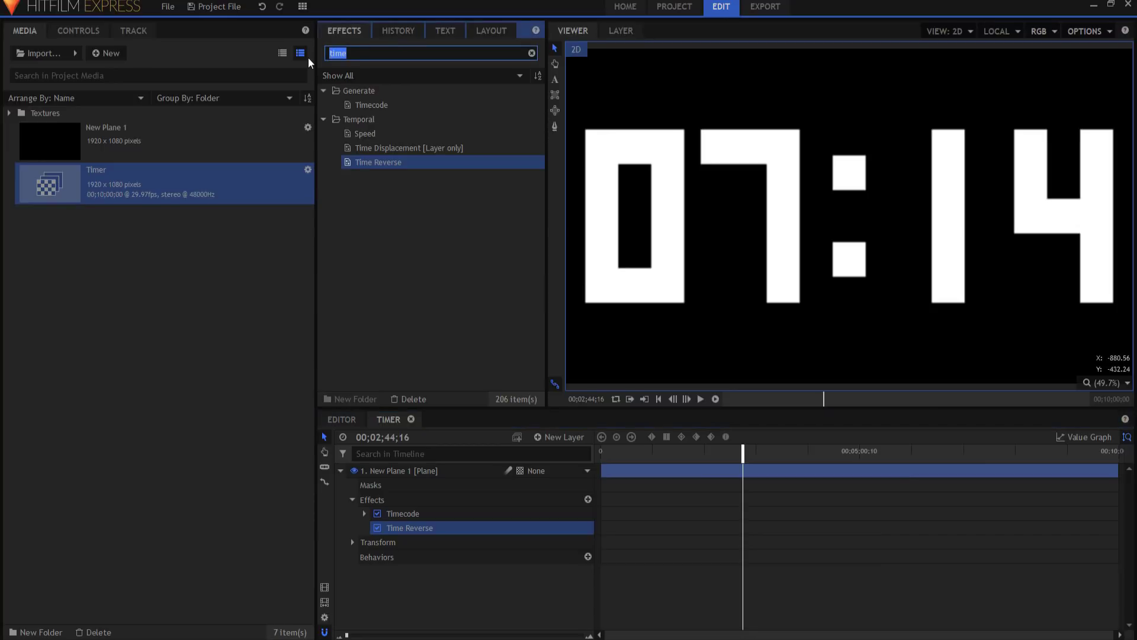
# - Add a Demult effect to New Plane 1 so the black background turns transparent
pyautogui.write('dem')
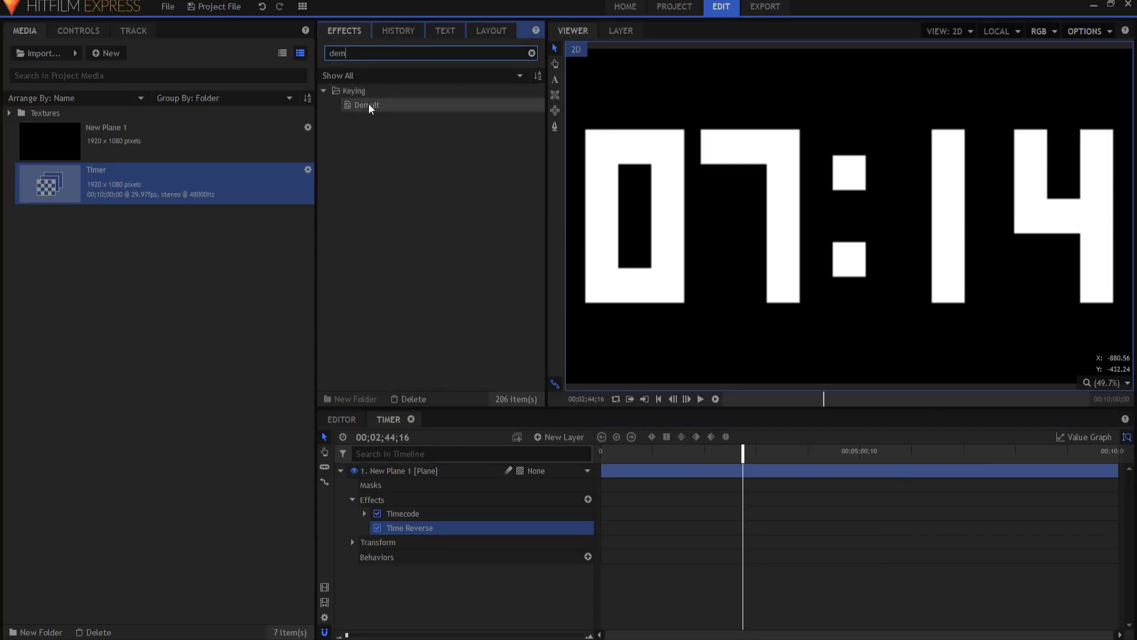
pyautogui.moveTo(372, 104); pyautogui.dragTo(401, 536)
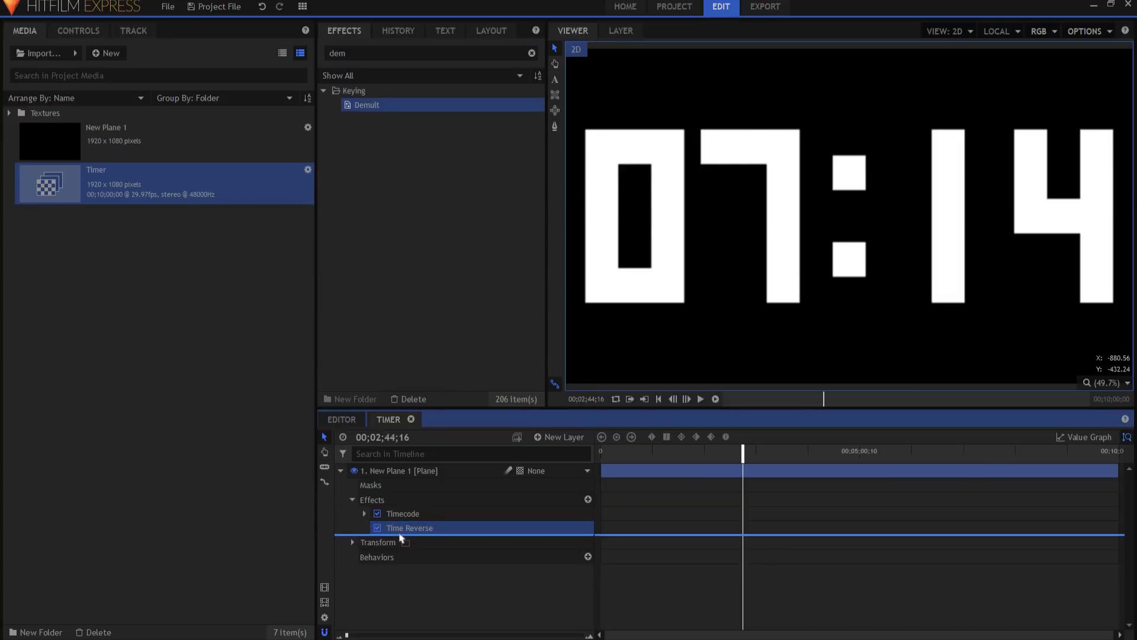
pyautogui.click(340, 471)
pyautogui.click(447, 521)
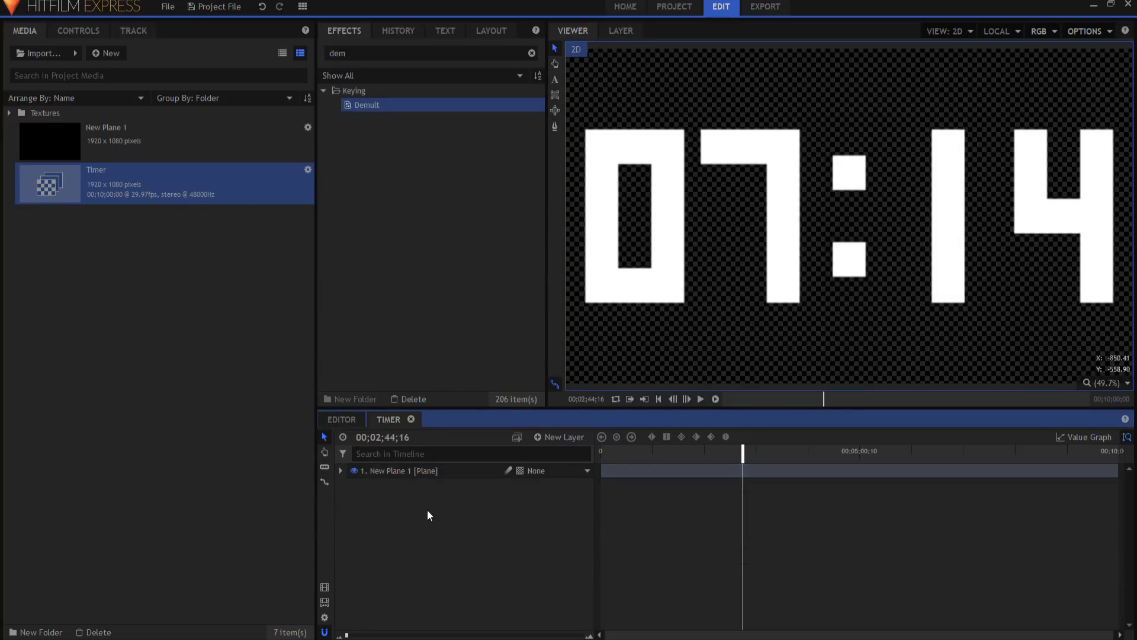
# - Create a new composite shot named Matte
pyautogui.click(659, 400)
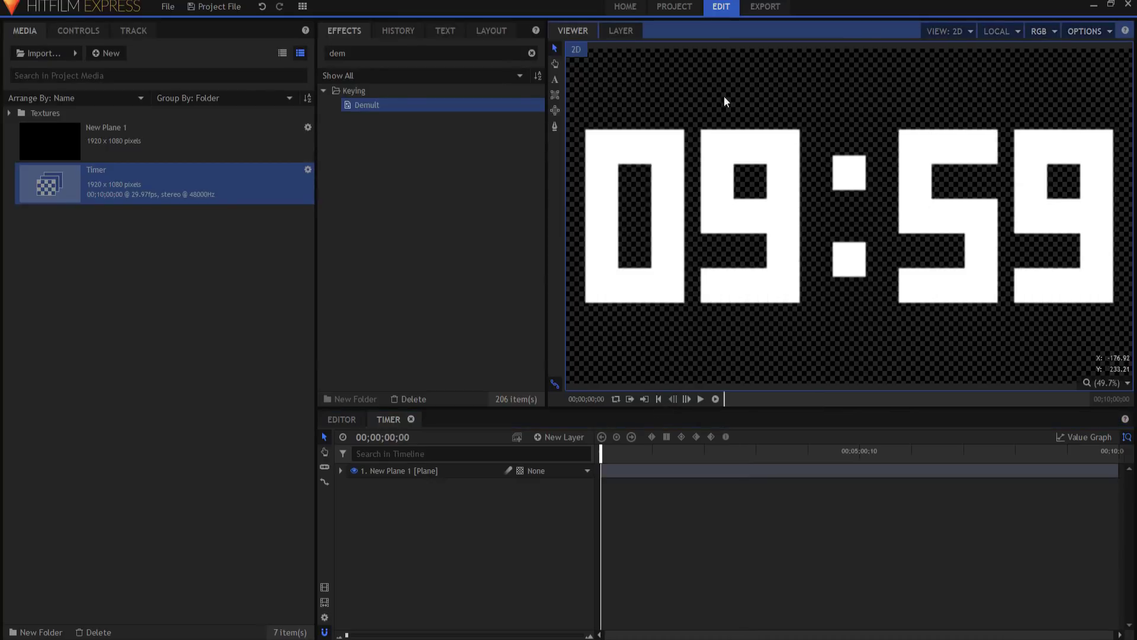
pyautogui.click(111, 55)
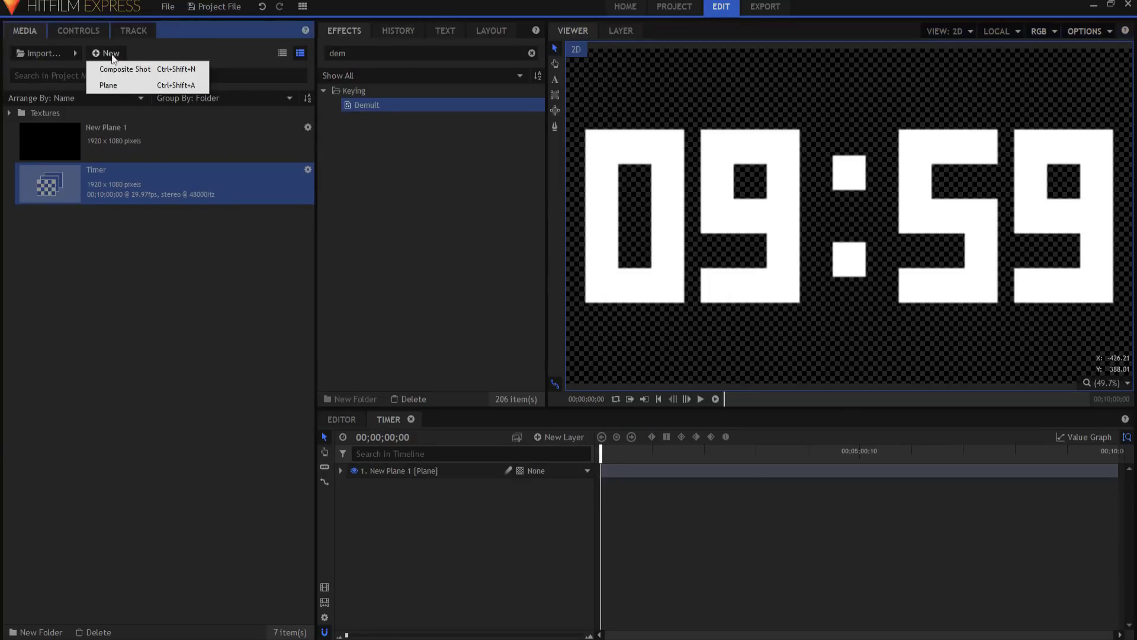
pyautogui.click(120, 70)
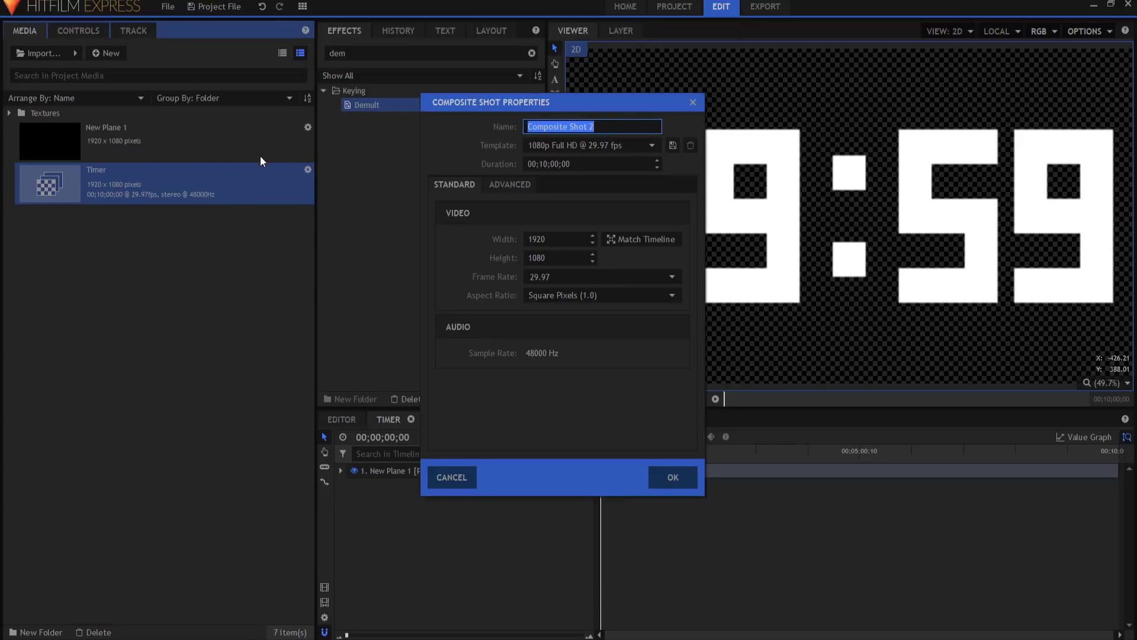
pyautogui.write('Ma')
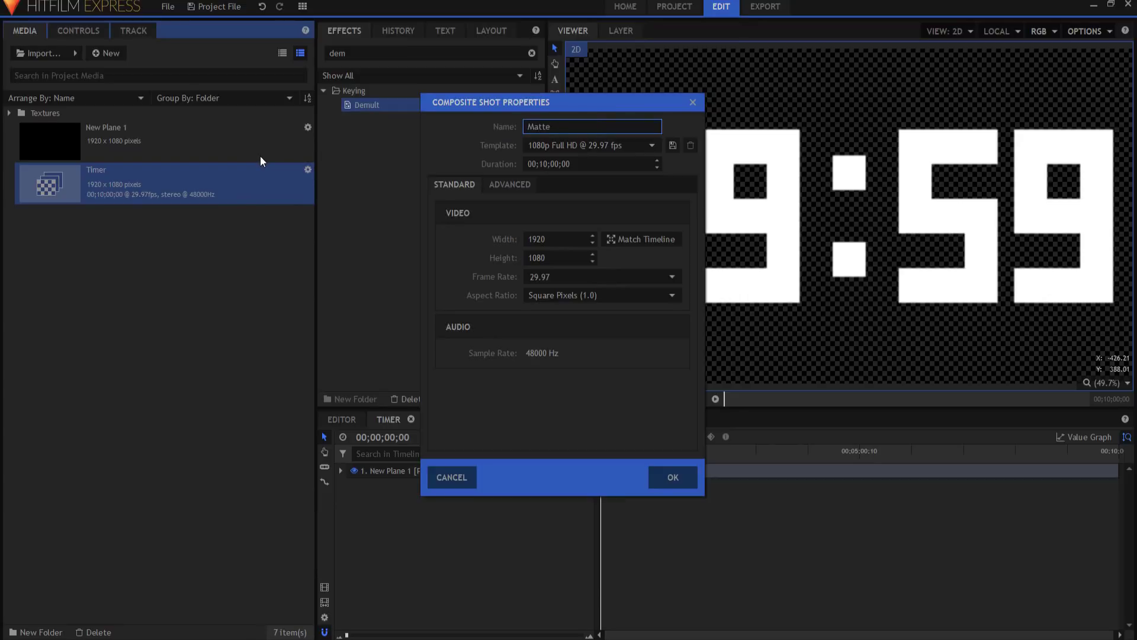
pyautogui.write('tte')
pyautogui.press('Return')
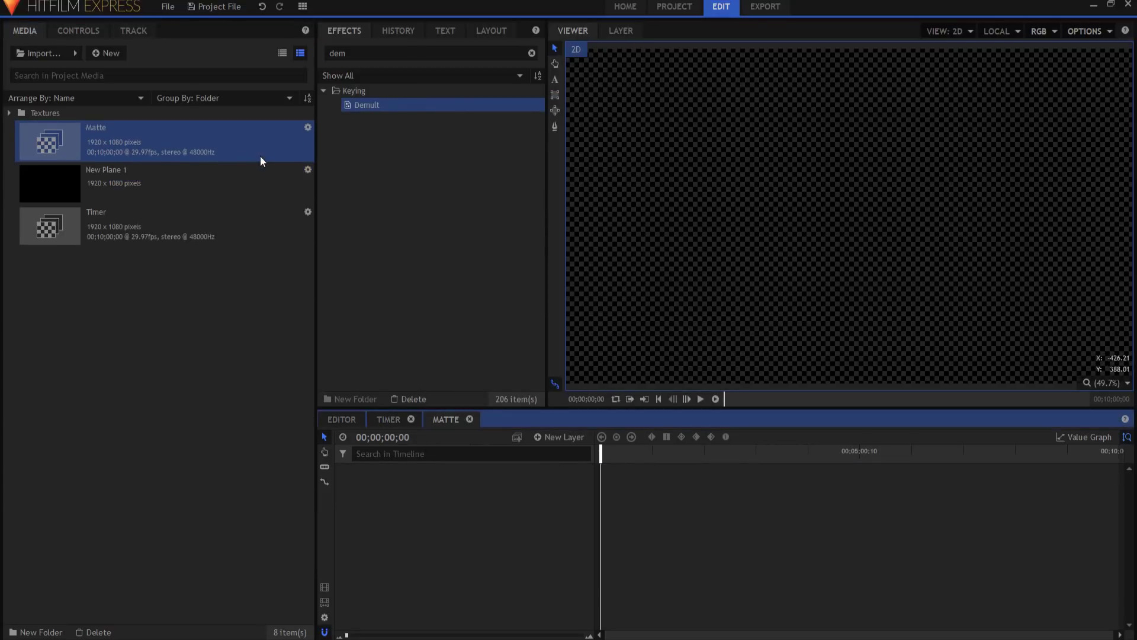
# - Add the Timer composite and New Plane 1 as layers in the Matte shot
pyautogui.moveTo(83, 212); pyautogui.dragTo(425, 523)
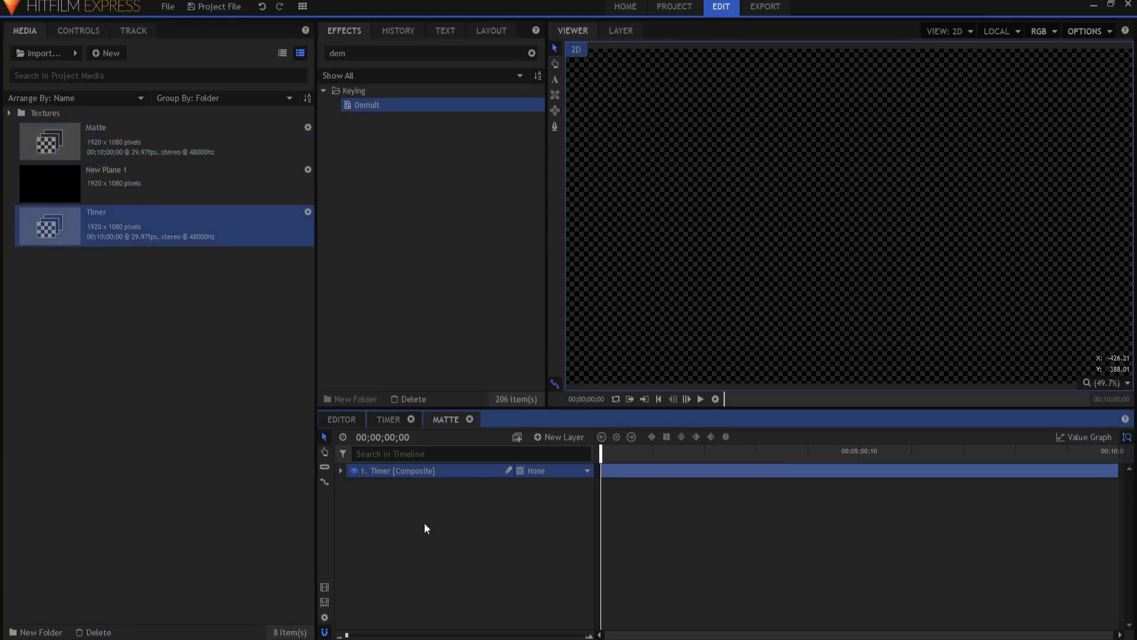
pyautogui.moveTo(66, 176); pyautogui.dragTo(405, 464)
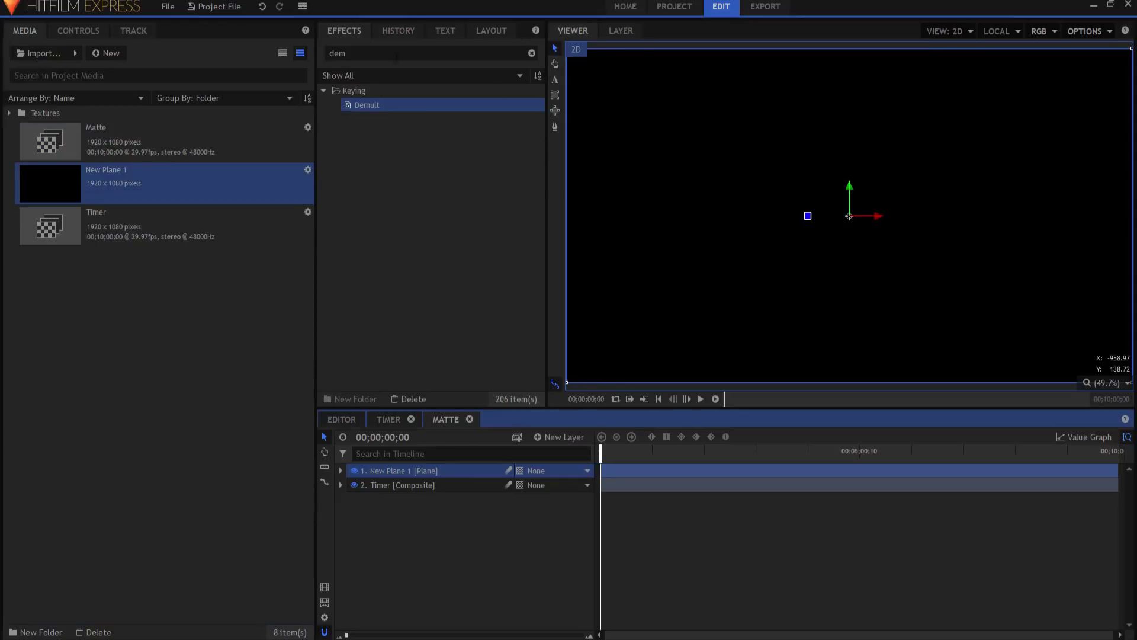
pyautogui.click(338, 53)
# - Apply Fill Color to New Plane 1 at 100% blend and hide the Timer layer
pyautogui.write('fill')
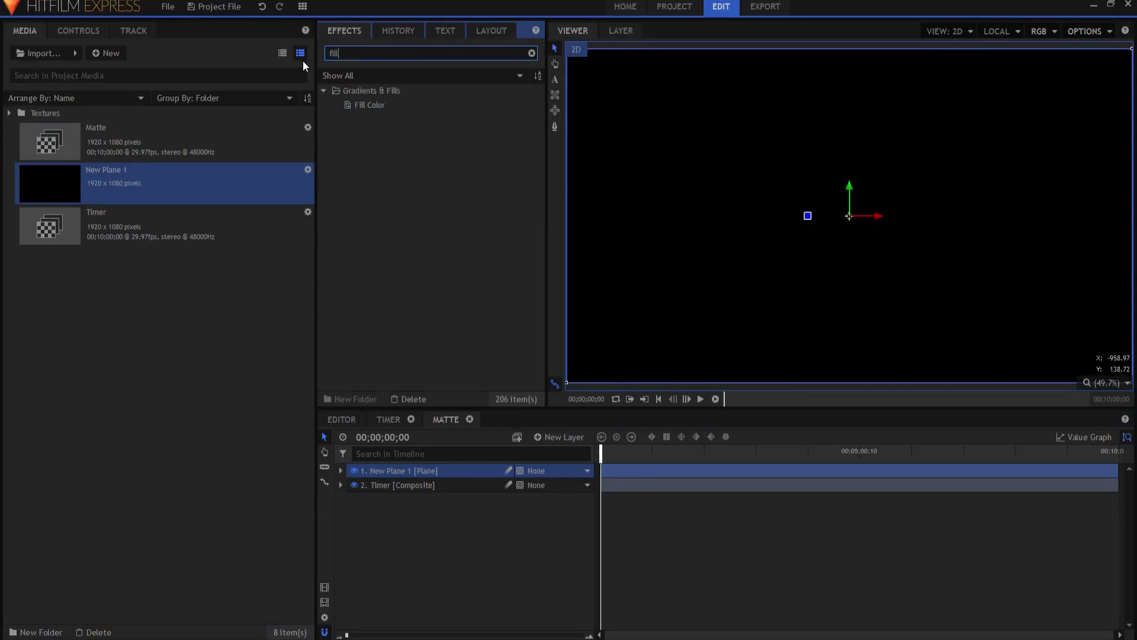
pyautogui.moveTo(364, 105); pyautogui.dragTo(400, 474)
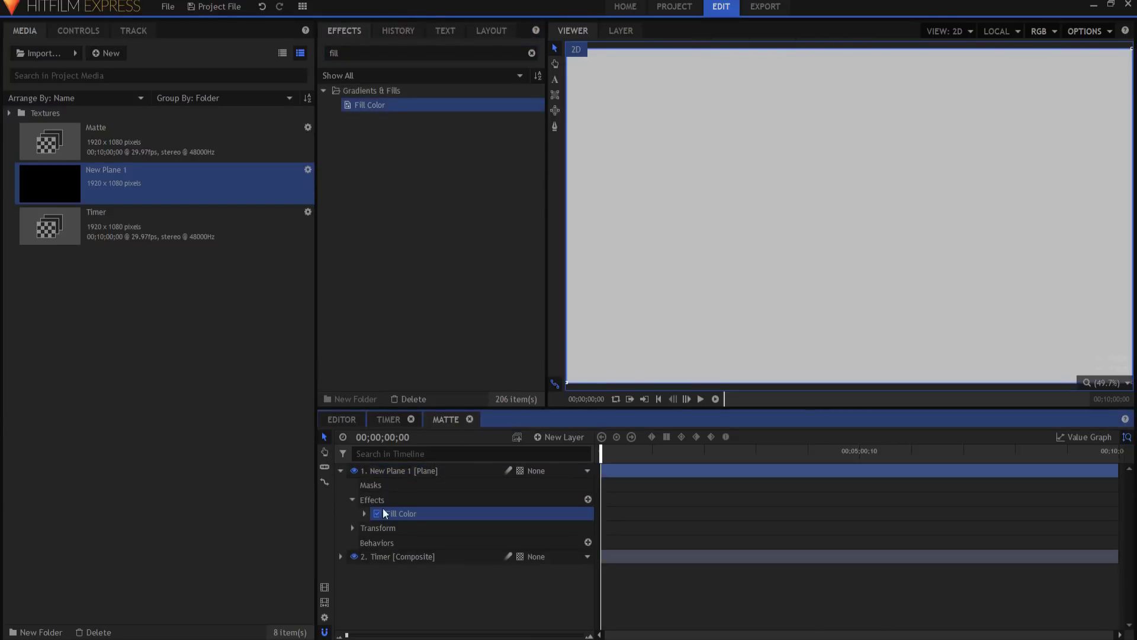
pyautogui.click(364, 513)
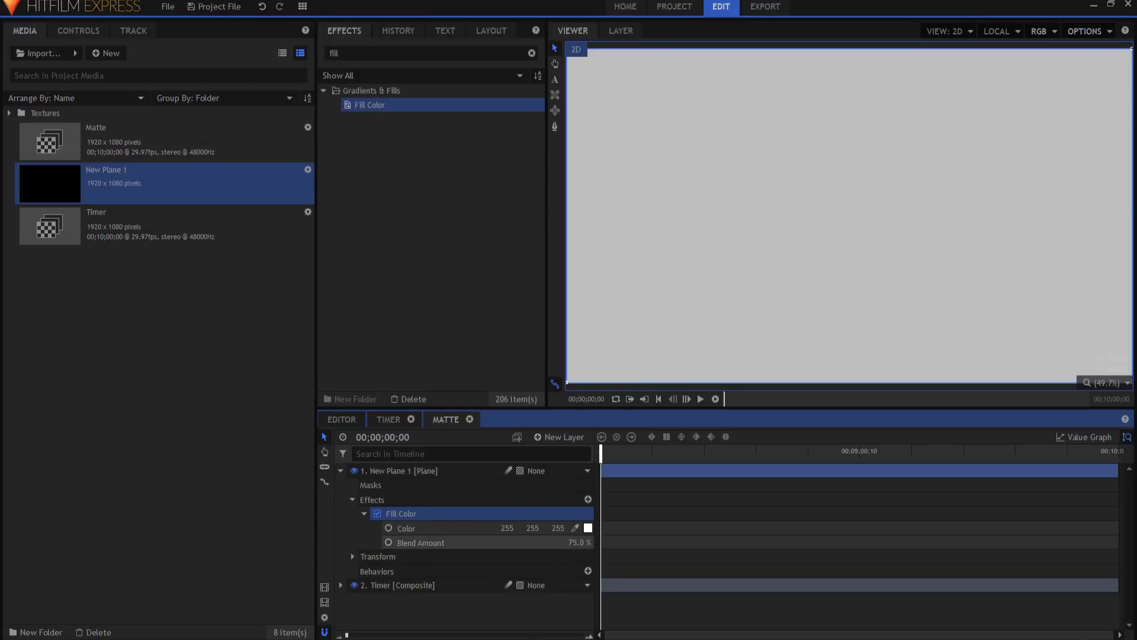
pyautogui.moveTo(576, 542); pyautogui.dragTo(592, 542)
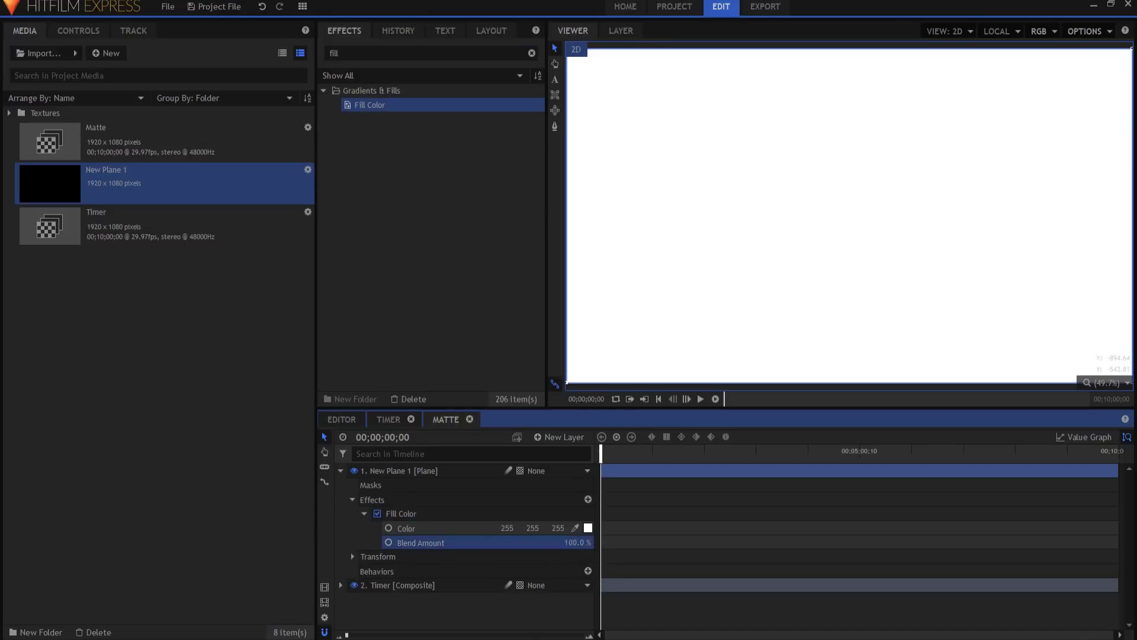
pyautogui.click(341, 471)
pyautogui.click(354, 485)
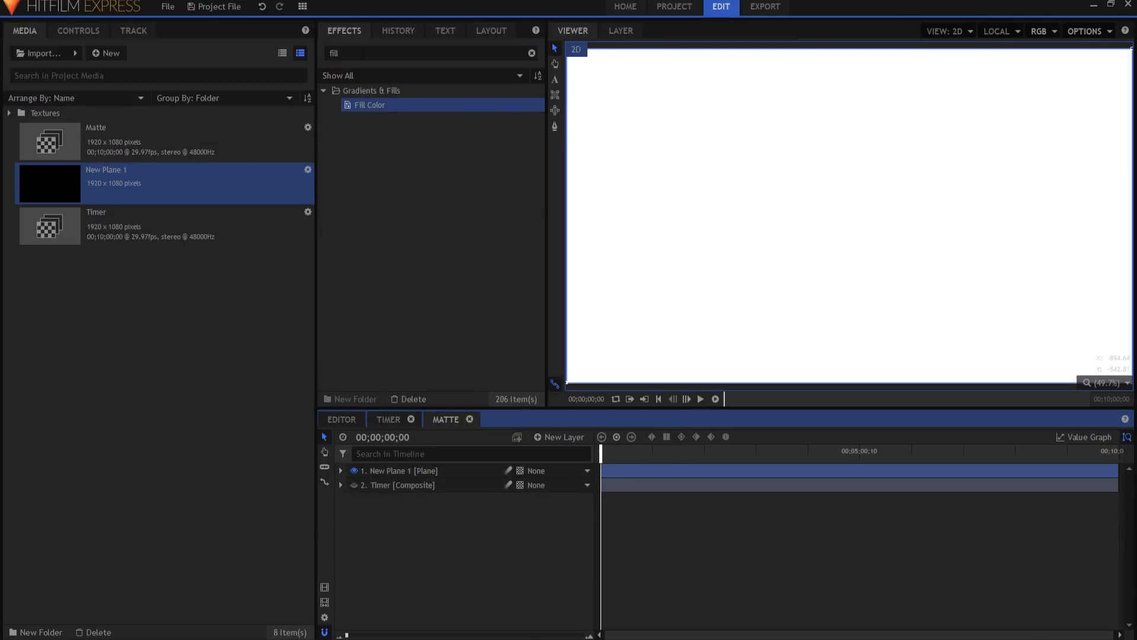
# - Add Set Matte [Layer only] to New Plane 1 with source layer 2. Timer
pyautogui.click(356, 53)
pyautogui.write('matte')
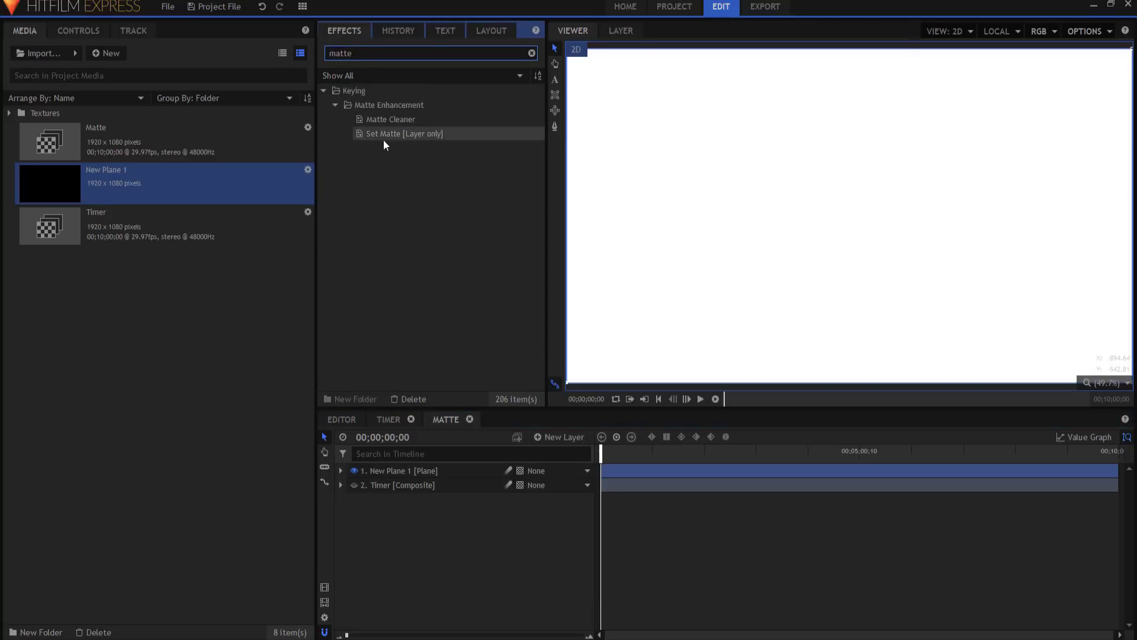
pyautogui.moveTo(385, 134); pyautogui.dragTo(385, 471)
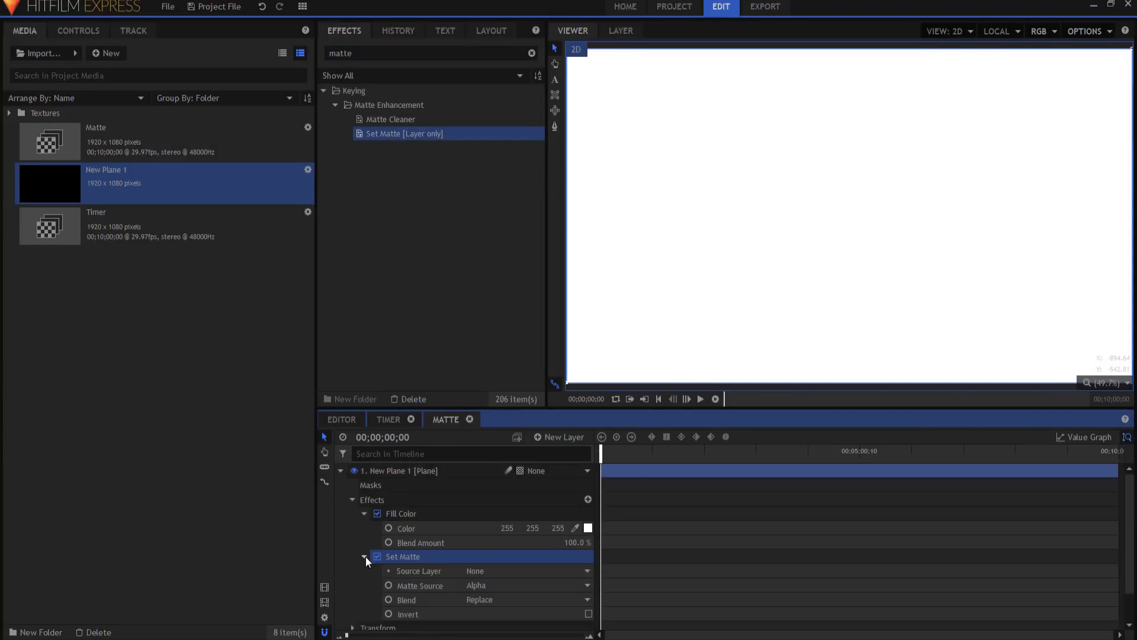
pyautogui.click(496, 567)
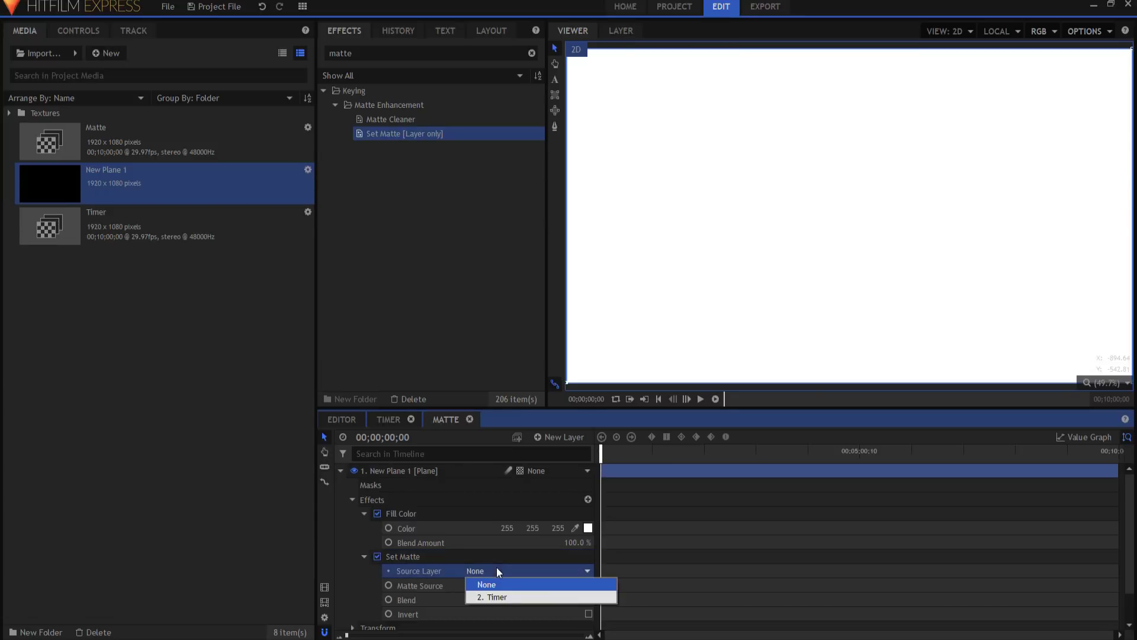
pyautogui.click(503, 594)
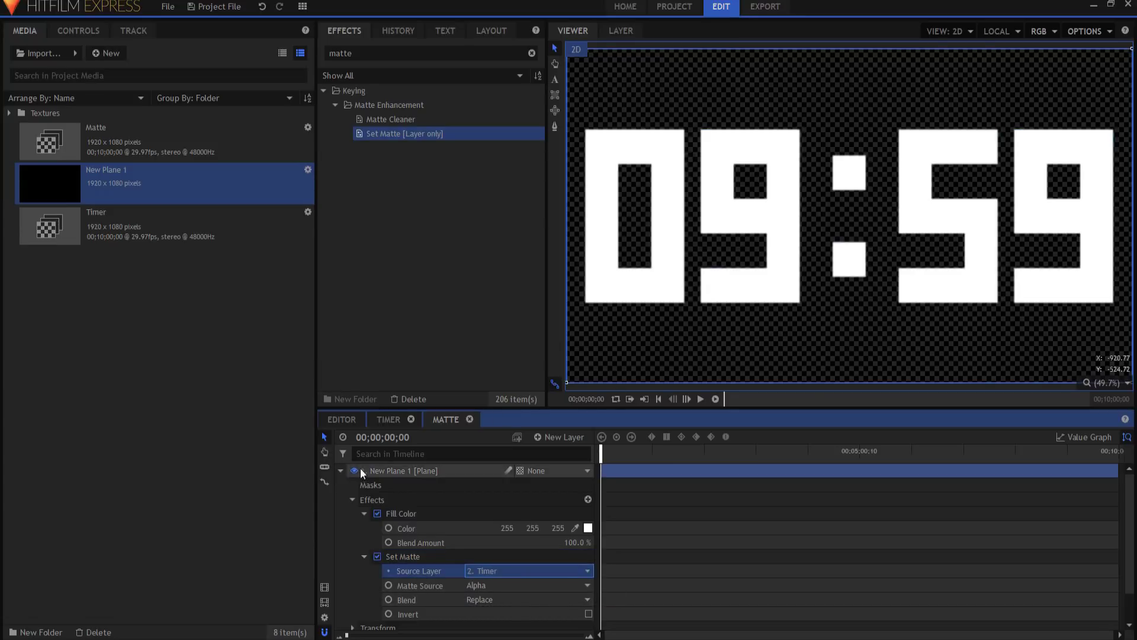
pyautogui.click(340, 470)
pyautogui.click(383, 517)
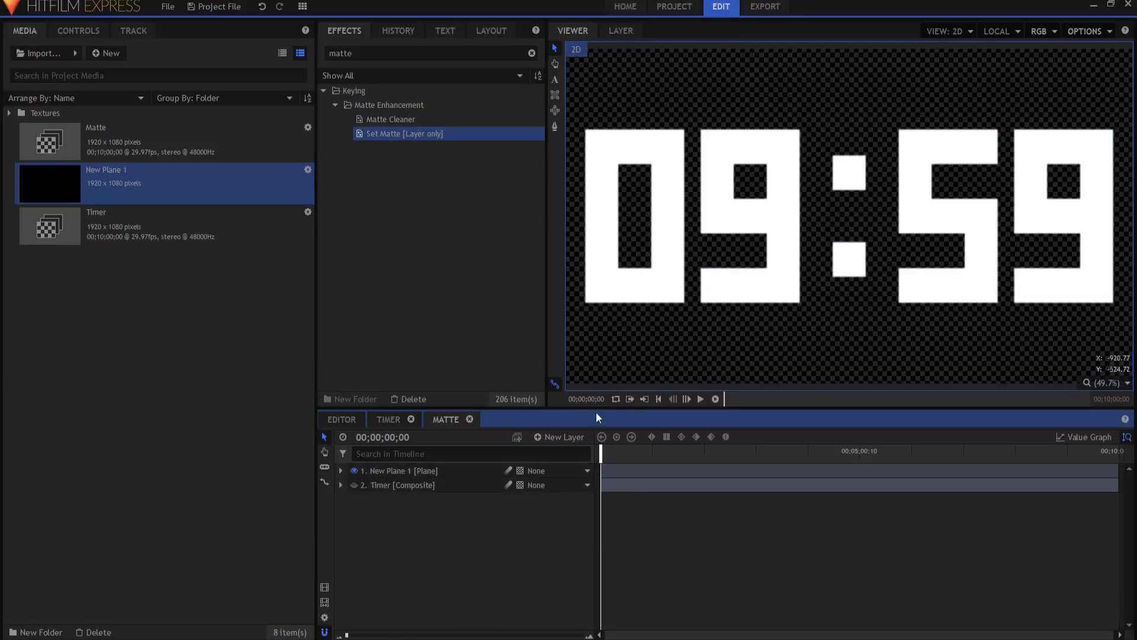
# - Play the Matte shot to preview the white countdown, then return to the start
pyautogui.click(702, 400)
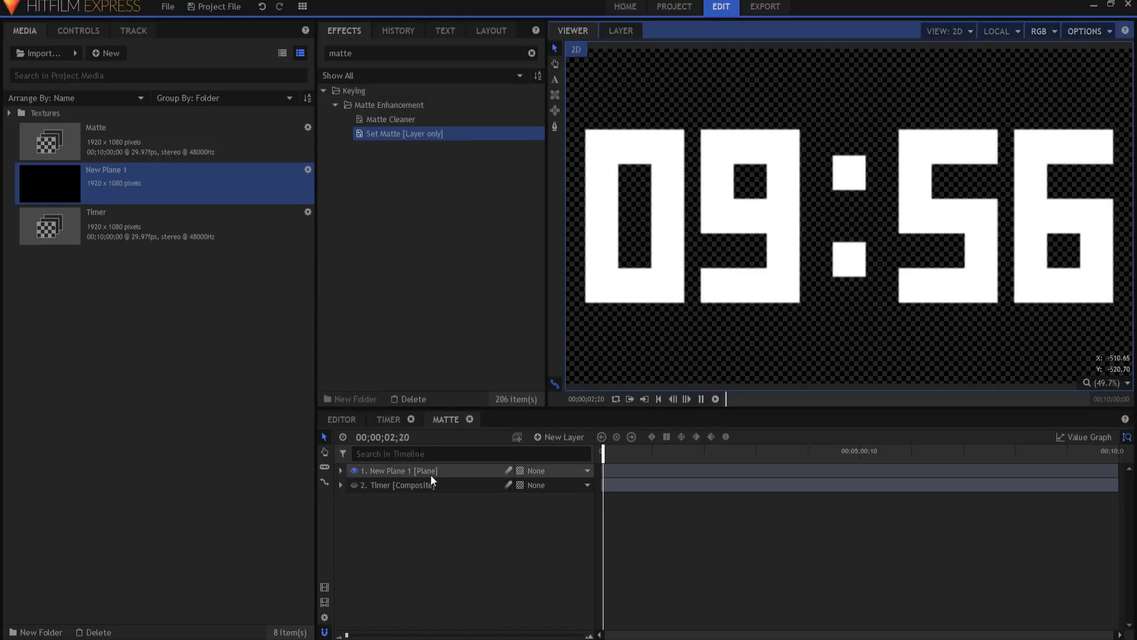
pyautogui.click(702, 398)
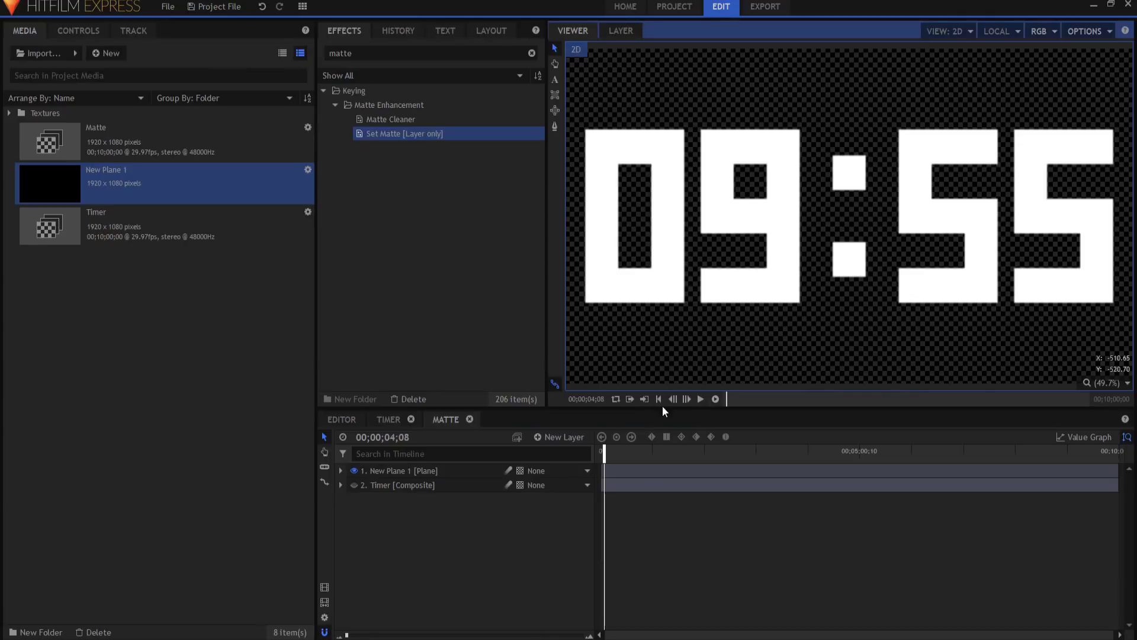
pyautogui.click(659, 400)
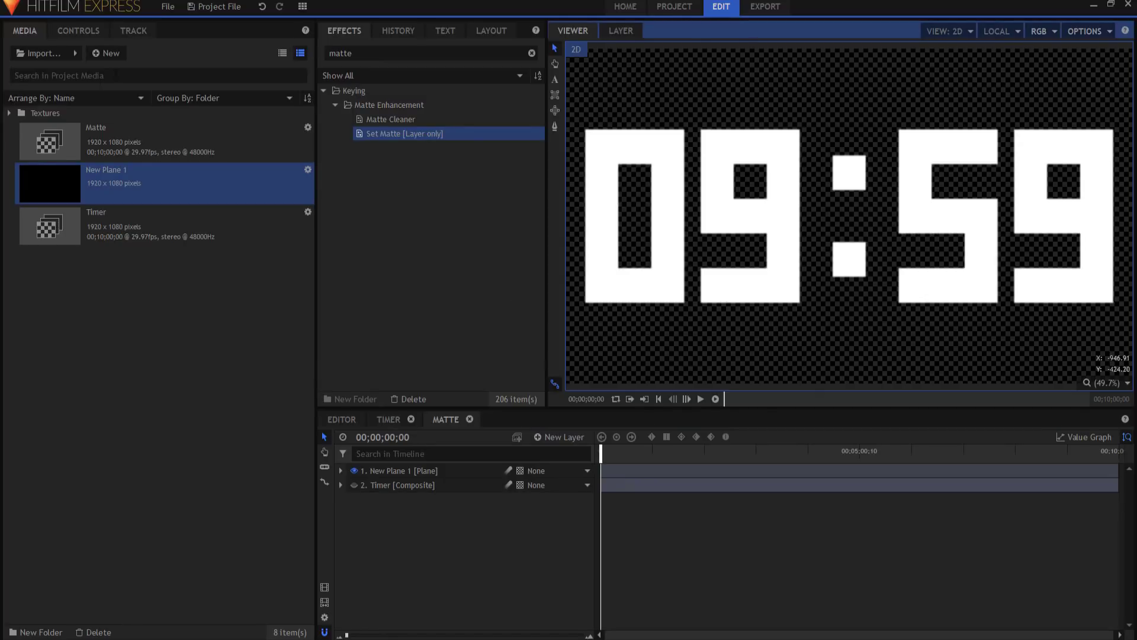
# - Duplicate the Matte shot, rename the copy Bevel and open its timeline
pyautogui.rightClick(90, 140)
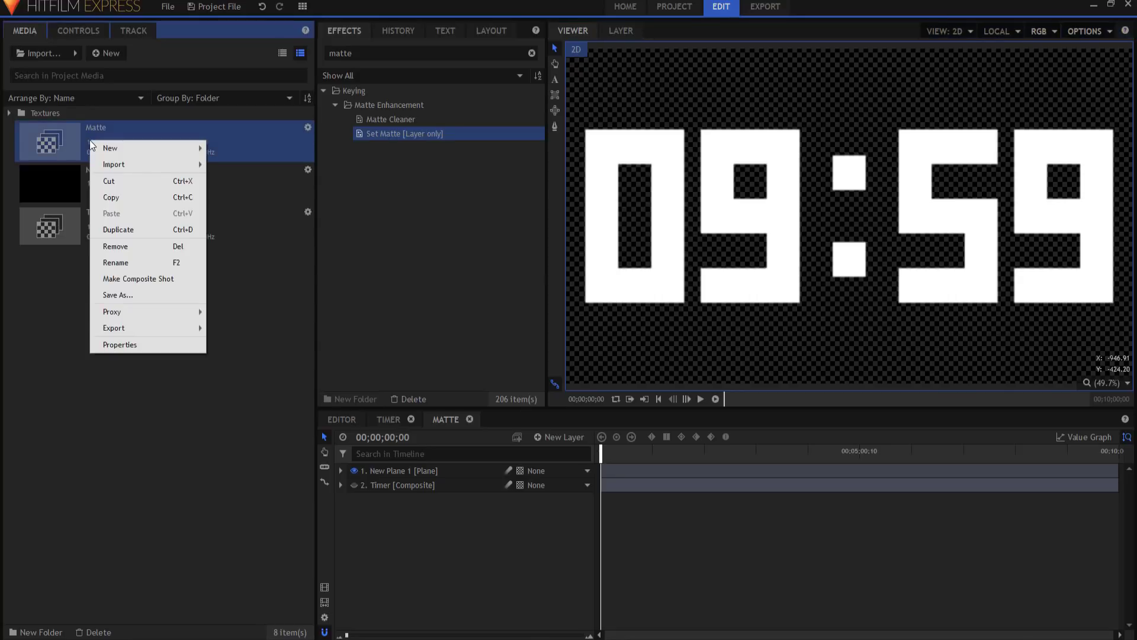
pyautogui.click(103, 229)
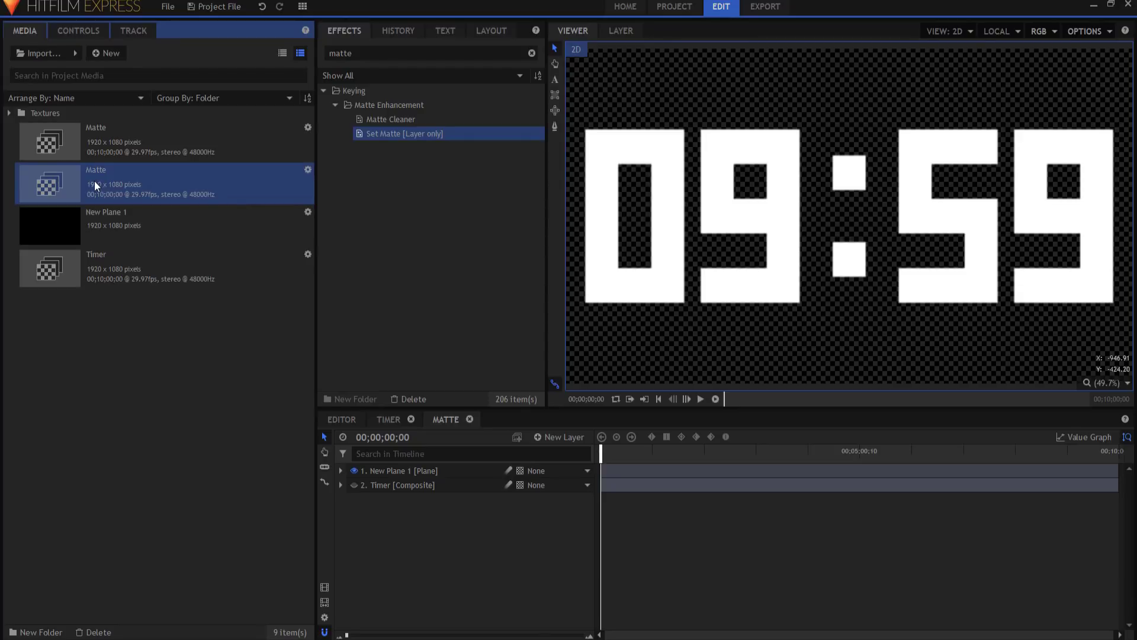
pyautogui.press('F2')
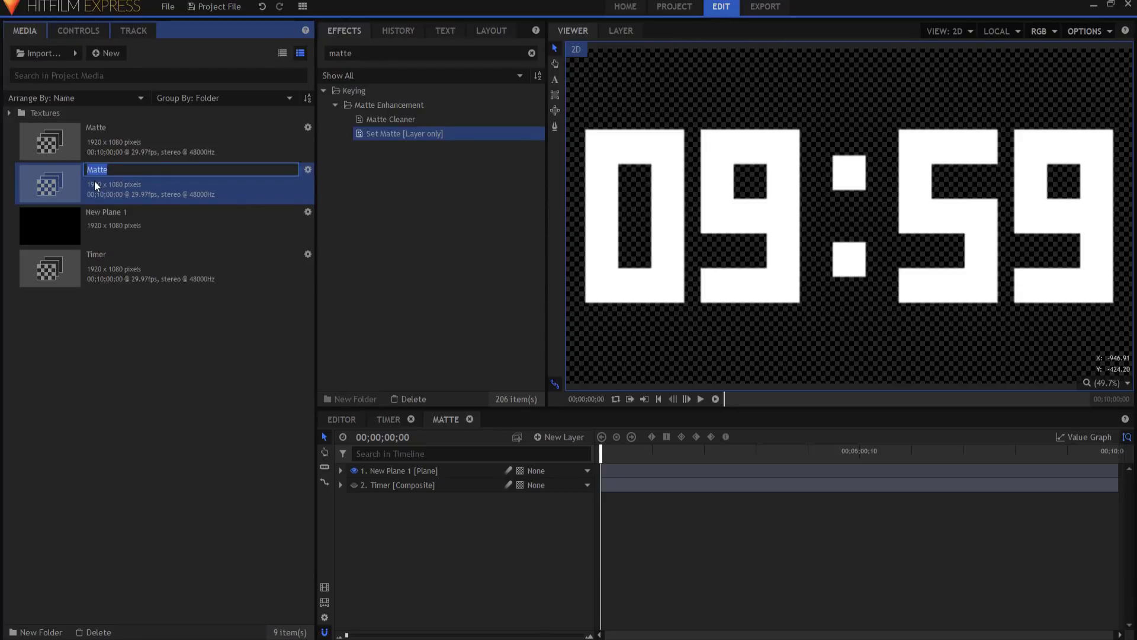
pyautogui.press('Return')
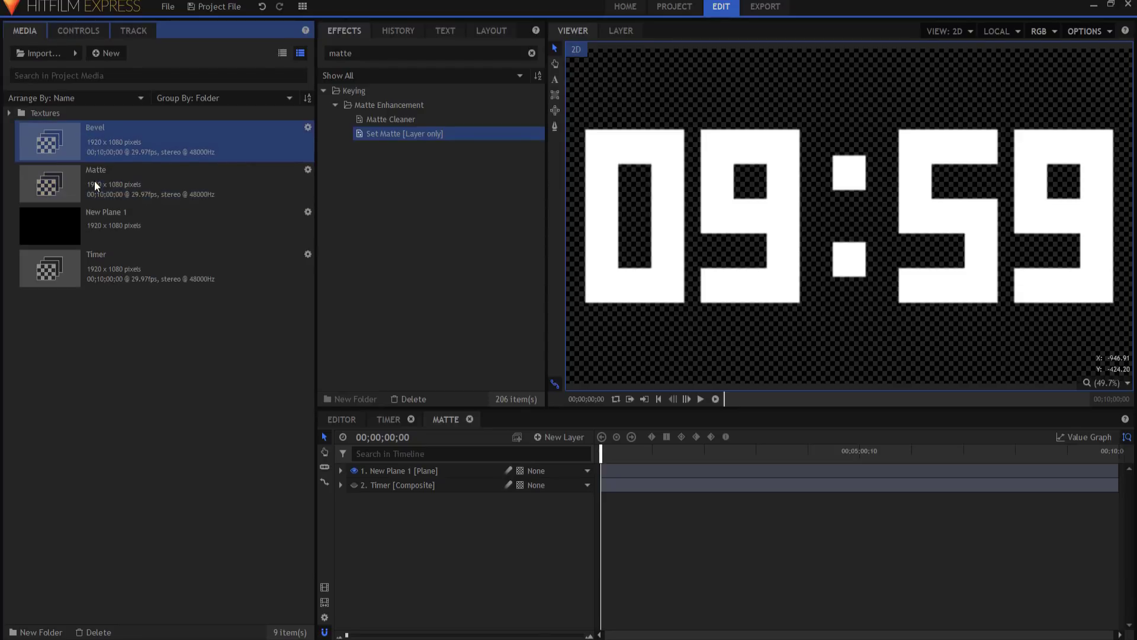
pyautogui.doubleClick(143, 131)
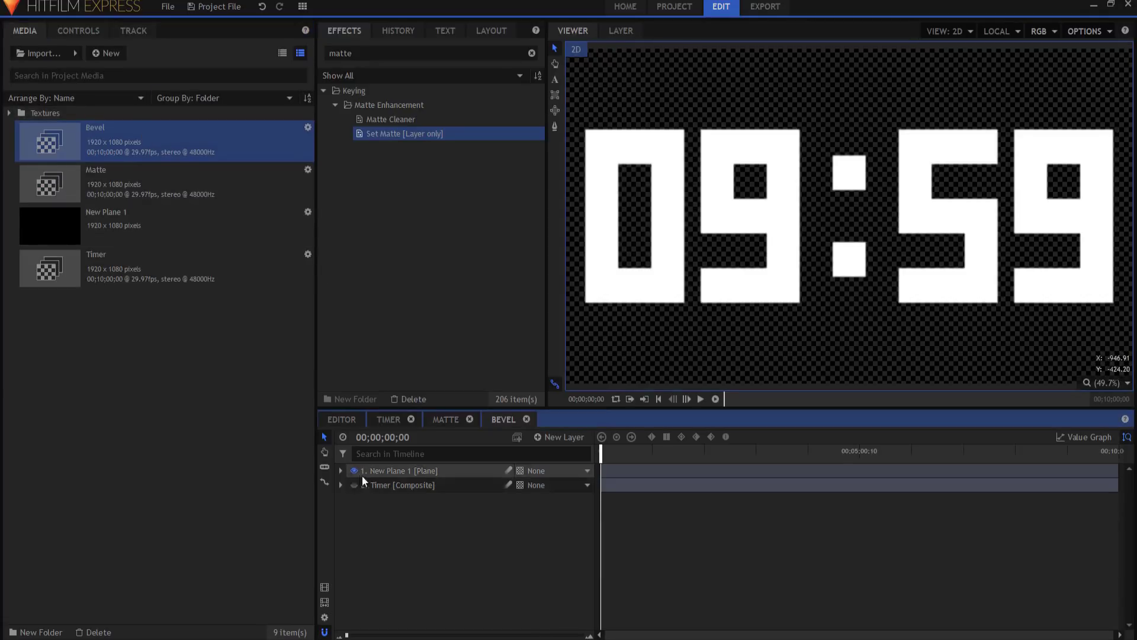
# - Apply Matte Cleaner to New Plane 1 with Feather set to 10
pyautogui.click(340, 470)
pyautogui.click(352, 499)
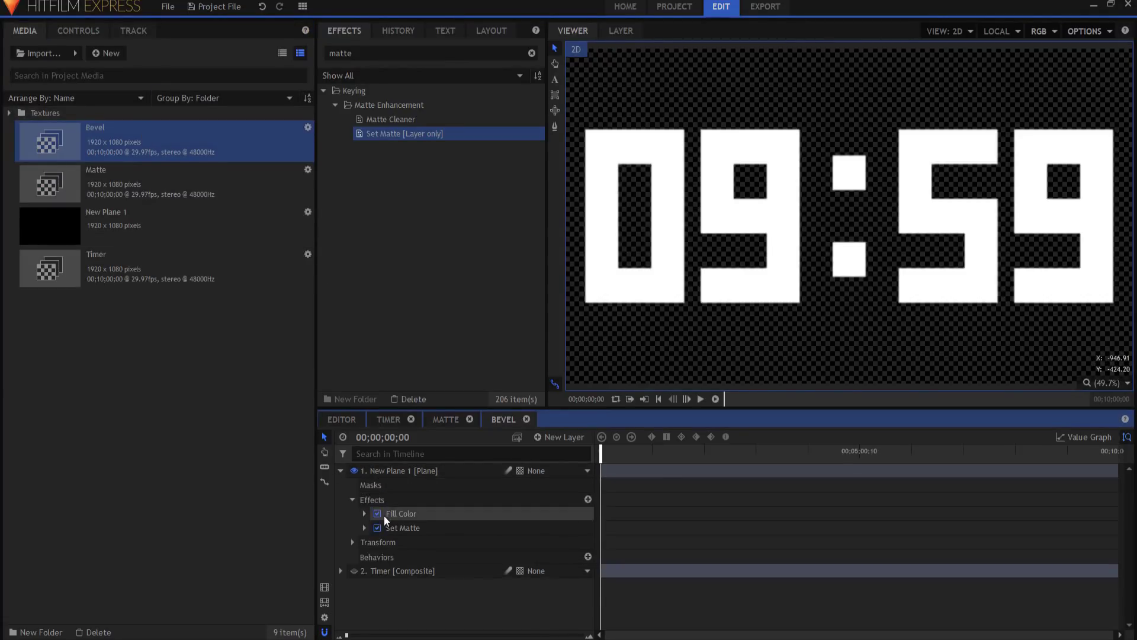
pyautogui.click(396, 119)
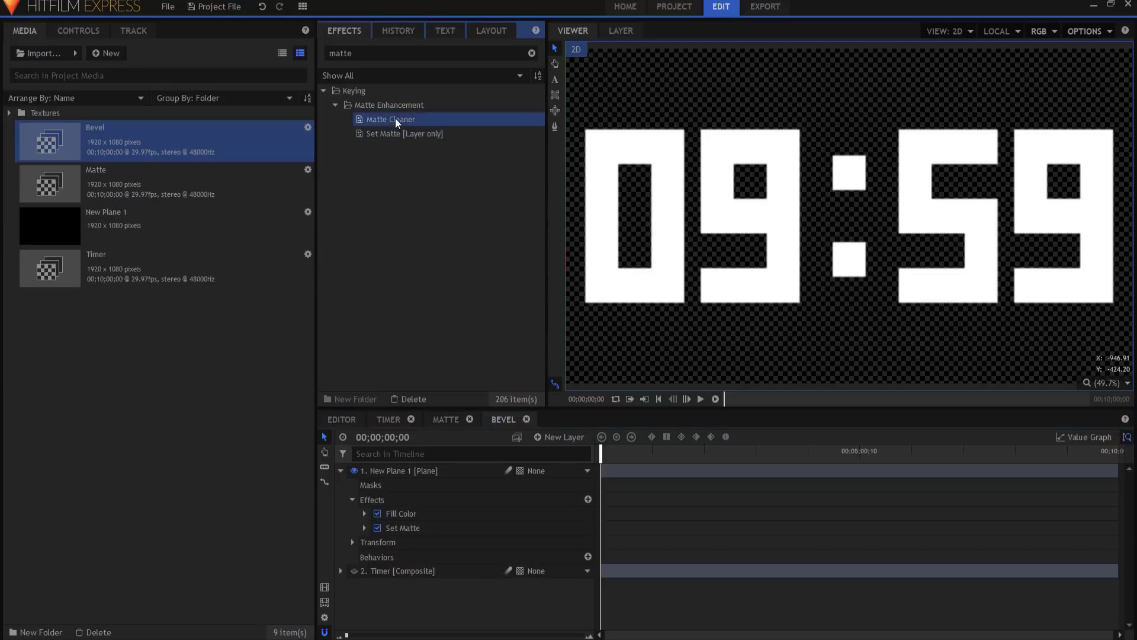
pyautogui.moveTo(395, 118); pyautogui.dragTo(412, 540)
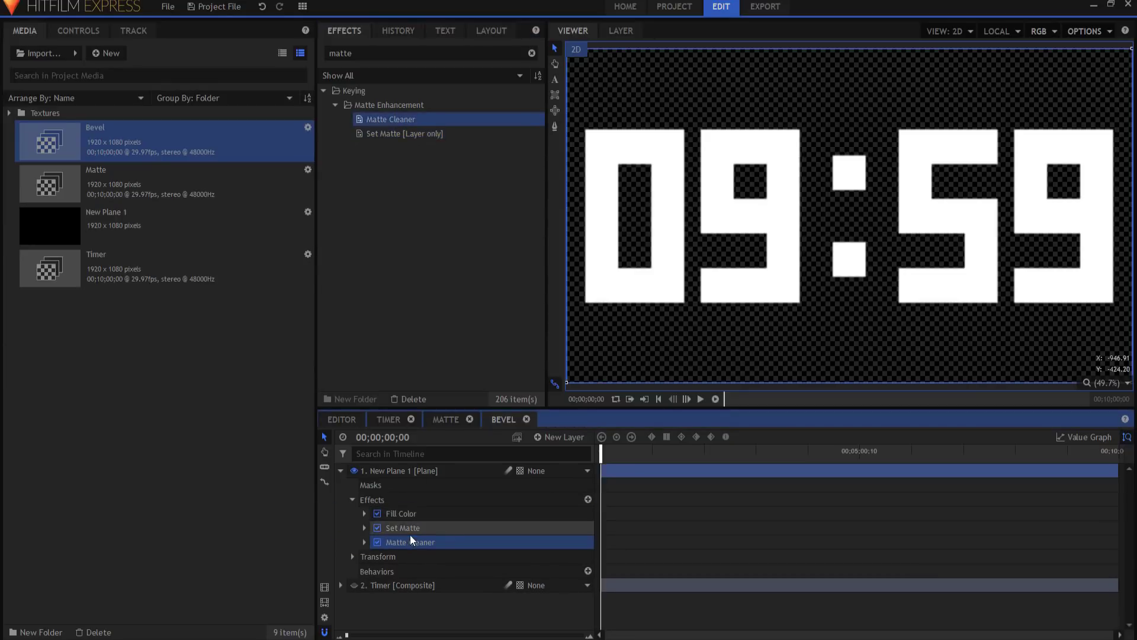
pyautogui.click(364, 542)
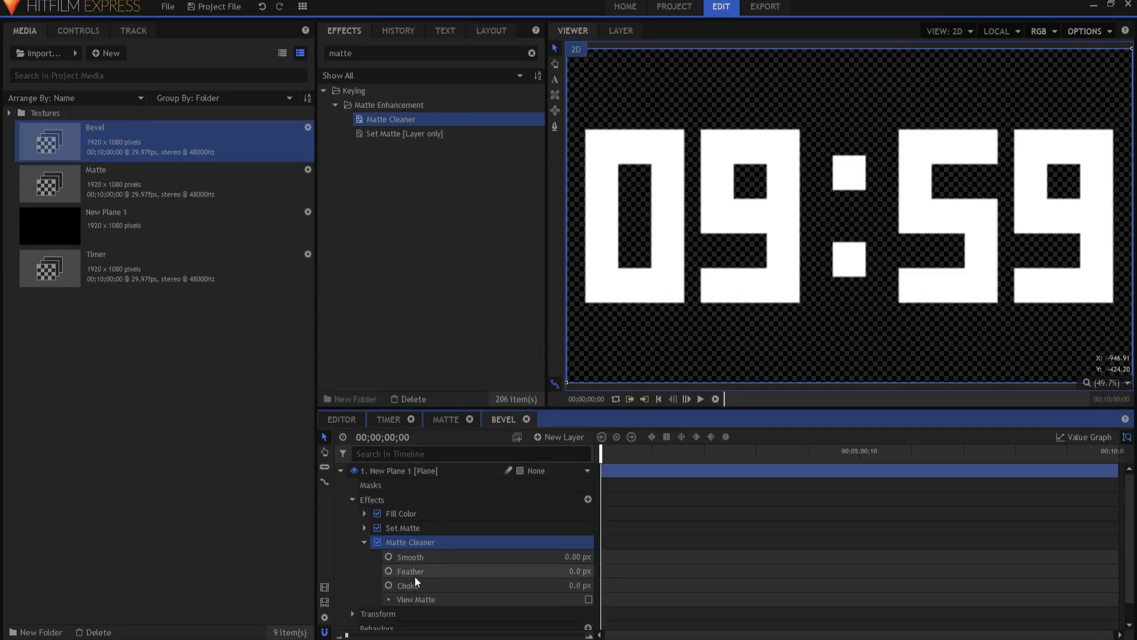
pyautogui.click(579, 572)
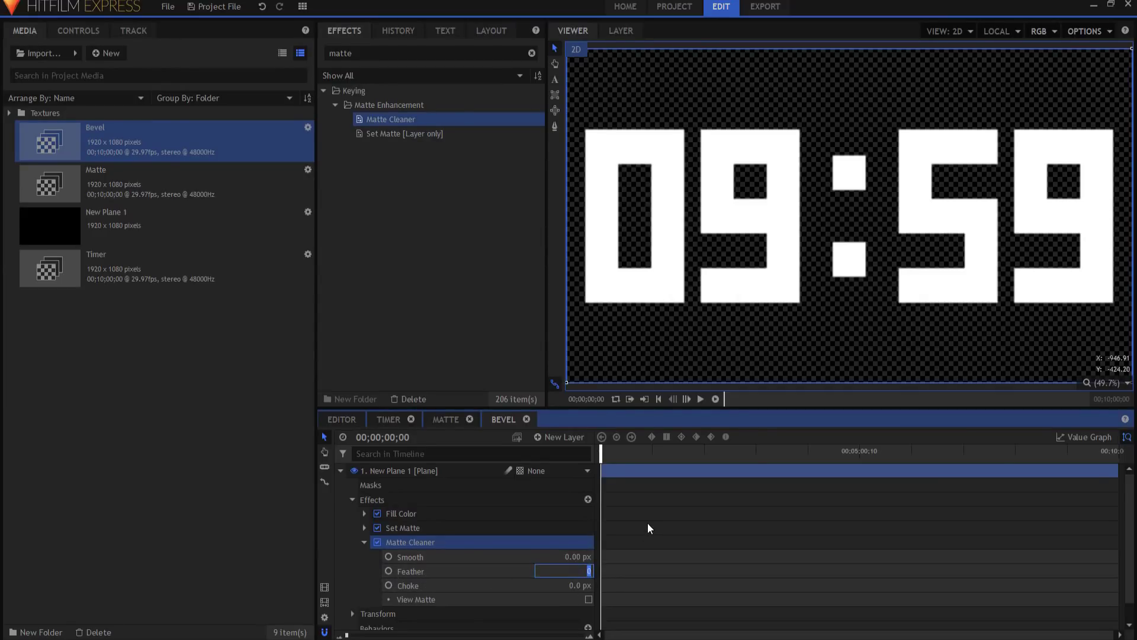
pyautogui.write('10')
pyautogui.press('Return')
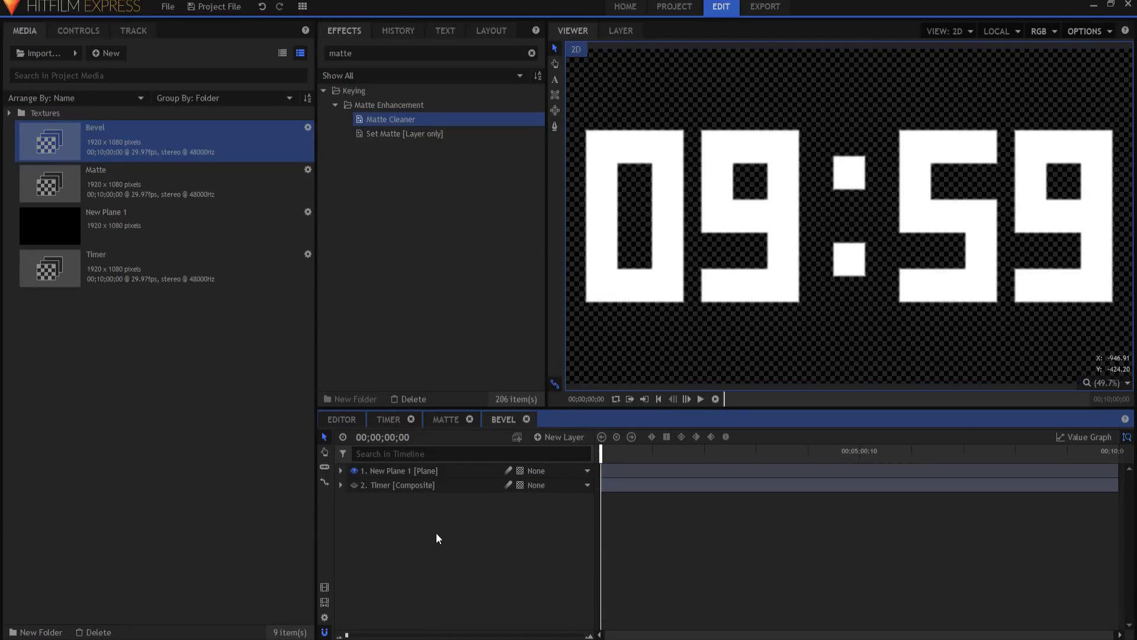
# - Create a new empty composite shot titled Texture
pyautogui.click(109, 55)
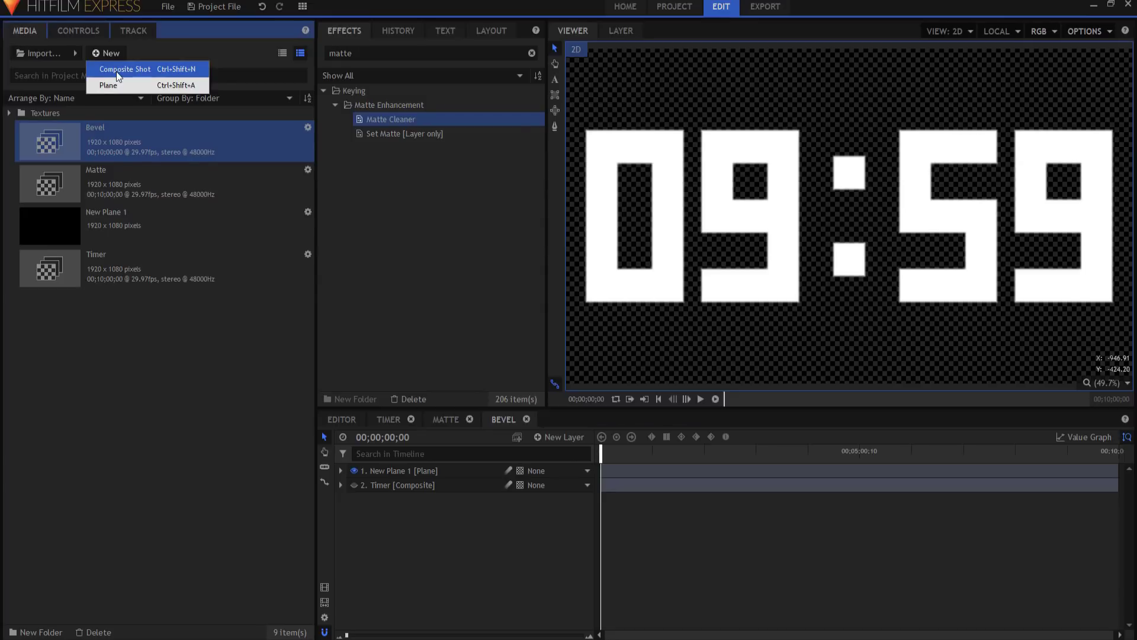
pyautogui.click(116, 71)
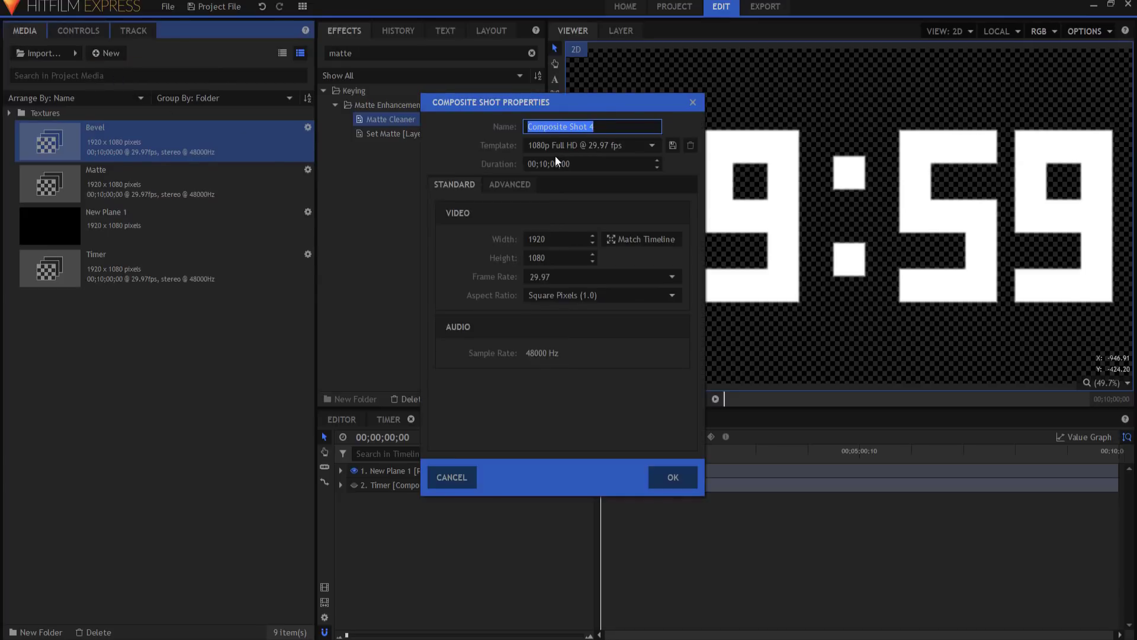
pyautogui.write('Texture')
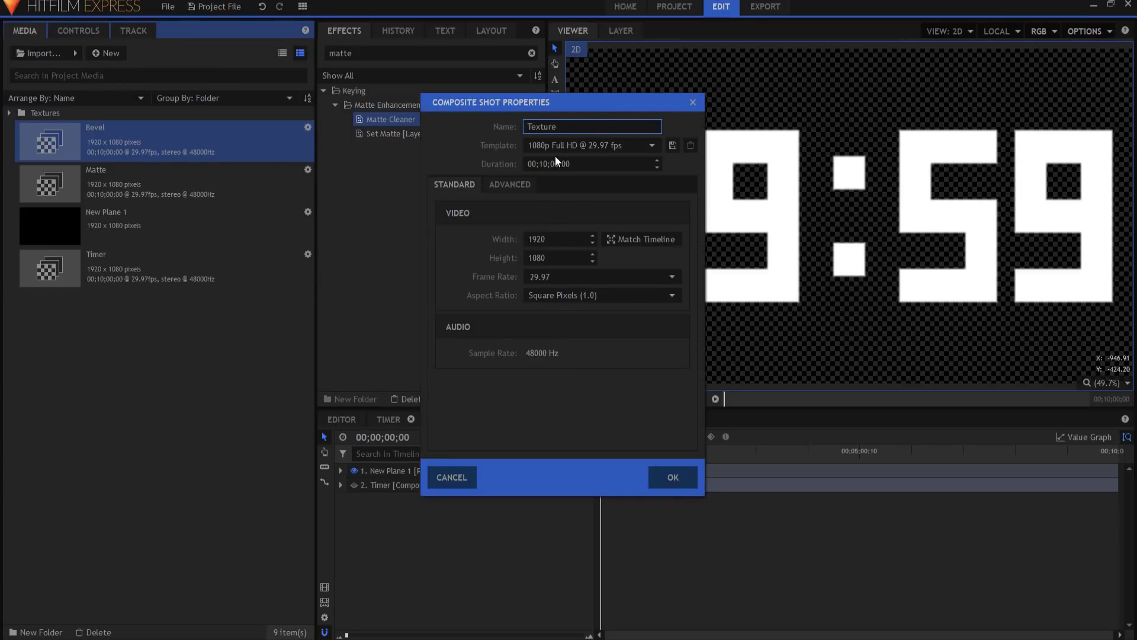
pyautogui.click(672, 477)
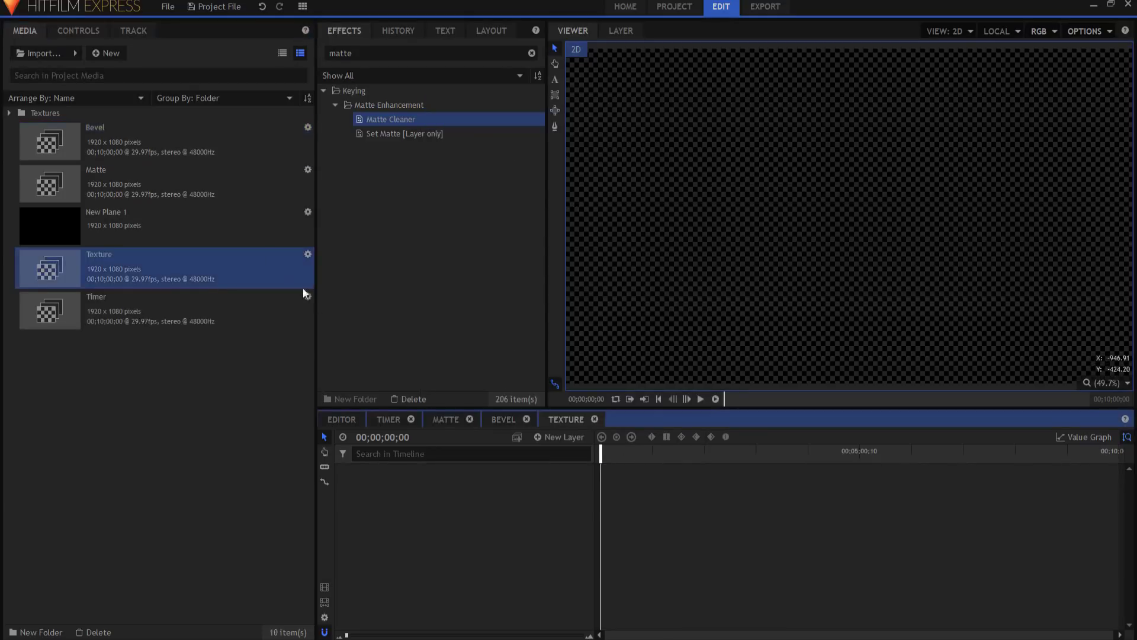
# - Add all five texture images from the Textures folder as layers in the Texture shot
pyautogui.doubleClick(38, 112)
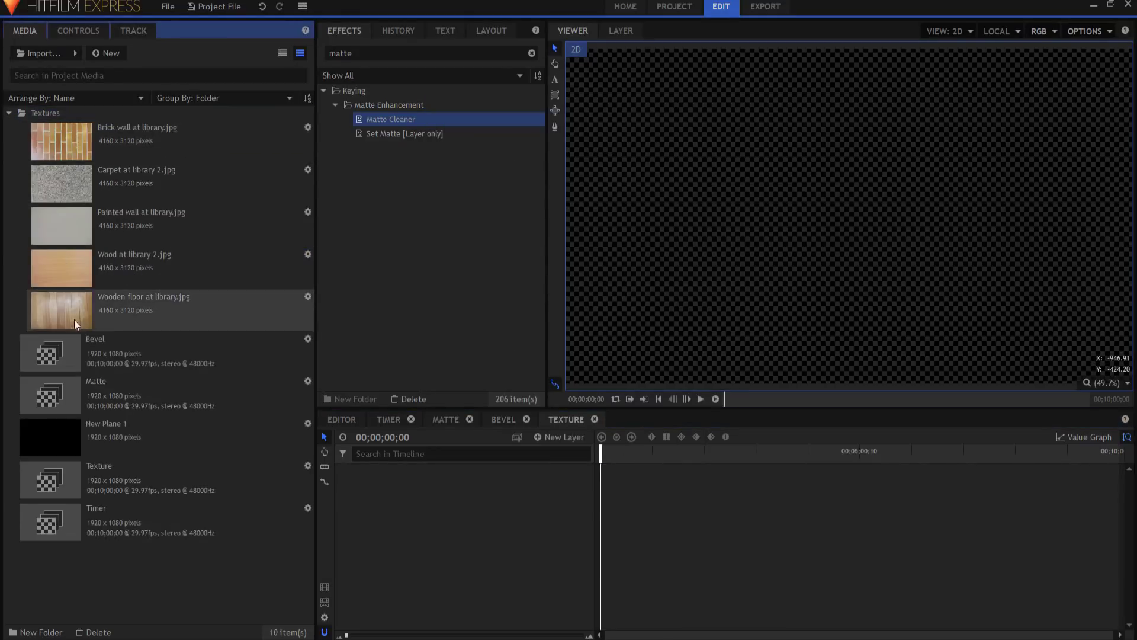
pyautogui.click(75, 128)
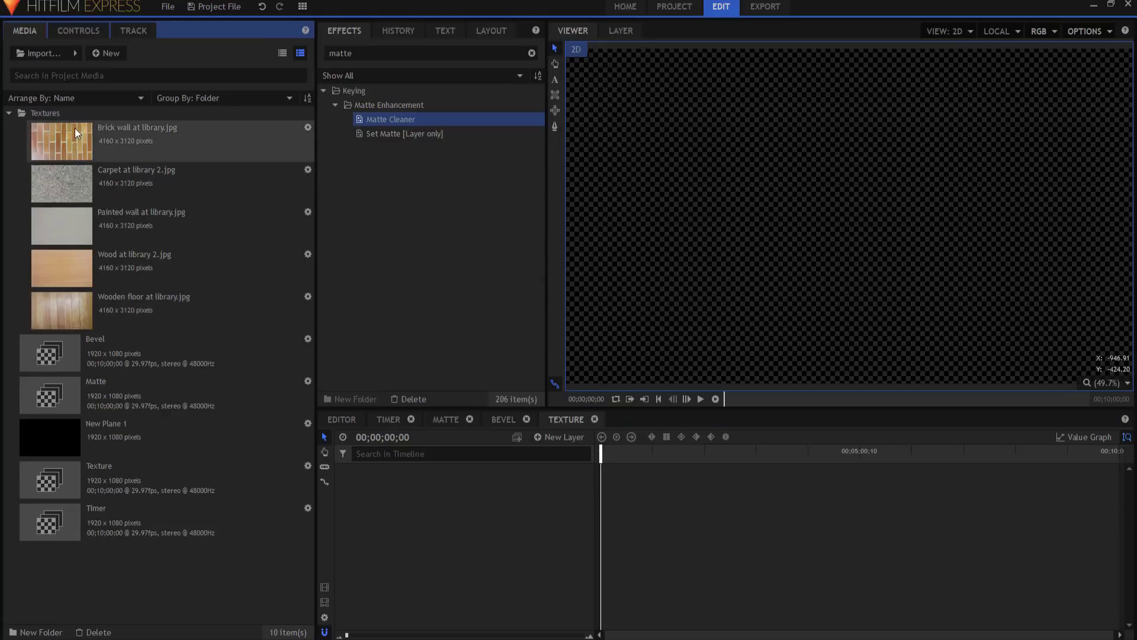
pyautogui.keyDown('shift'); pyautogui.click(81, 321); pyautogui.keyUp('shift')
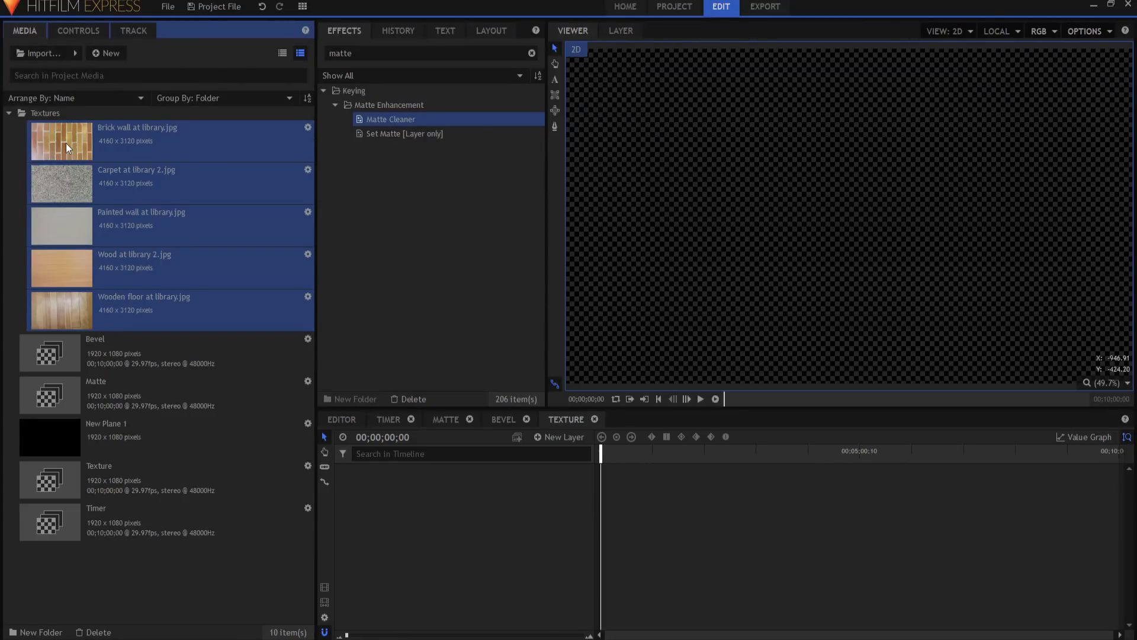
pyautogui.moveTo(66, 143); pyautogui.dragTo(457, 553)
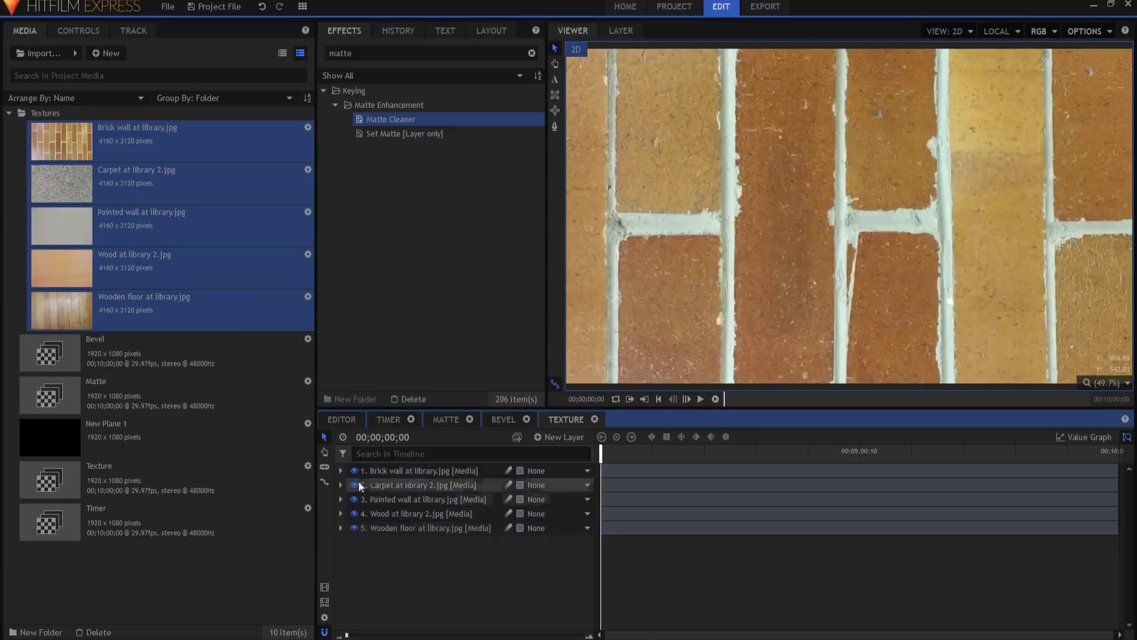
# - Hide the brick wall, carpet, painted wall and wood layers so only the wooden floor shows
pyautogui.click(354, 471)
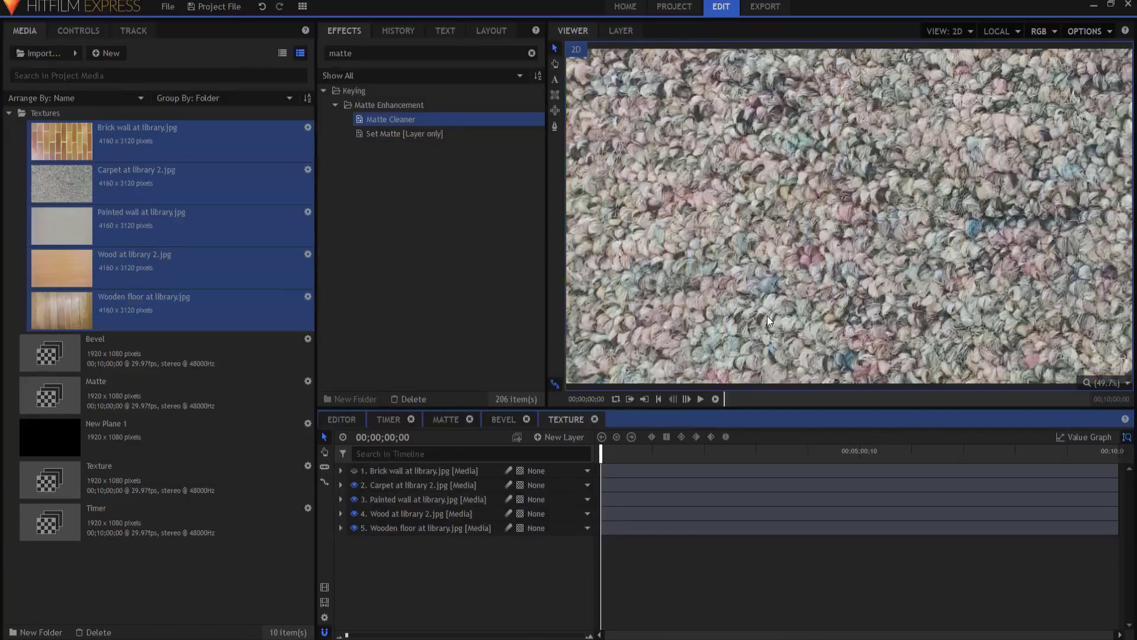
pyautogui.click(354, 486)
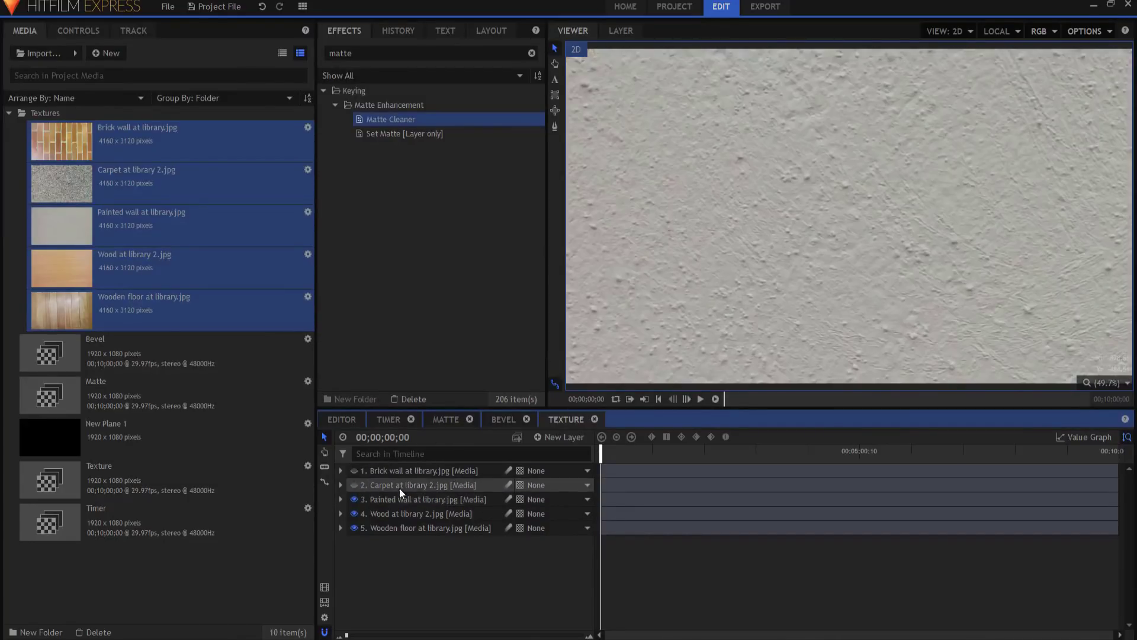
pyautogui.click(353, 500)
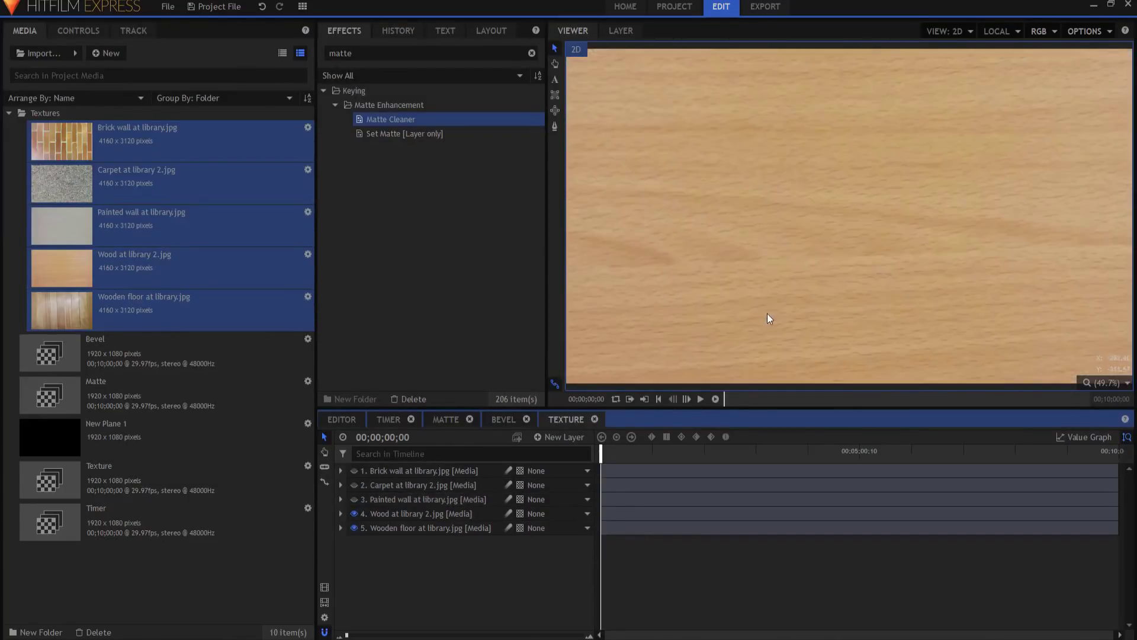
pyautogui.click(353, 514)
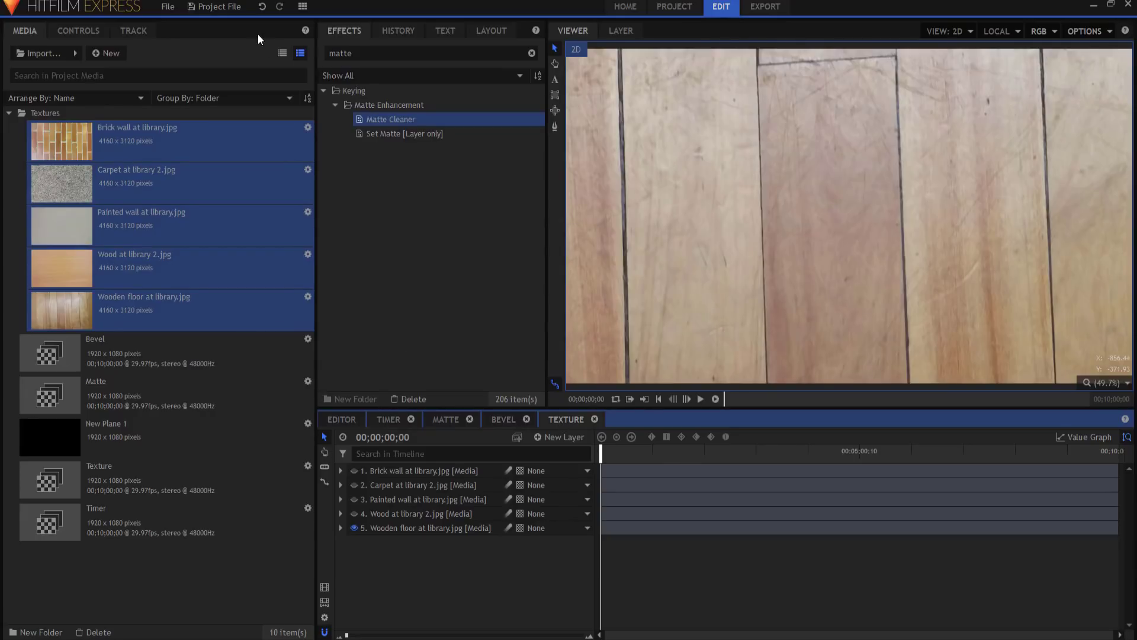
# - Create a new composite shot, entered as 'Final Countdowm Timer'
pyautogui.click(109, 51)
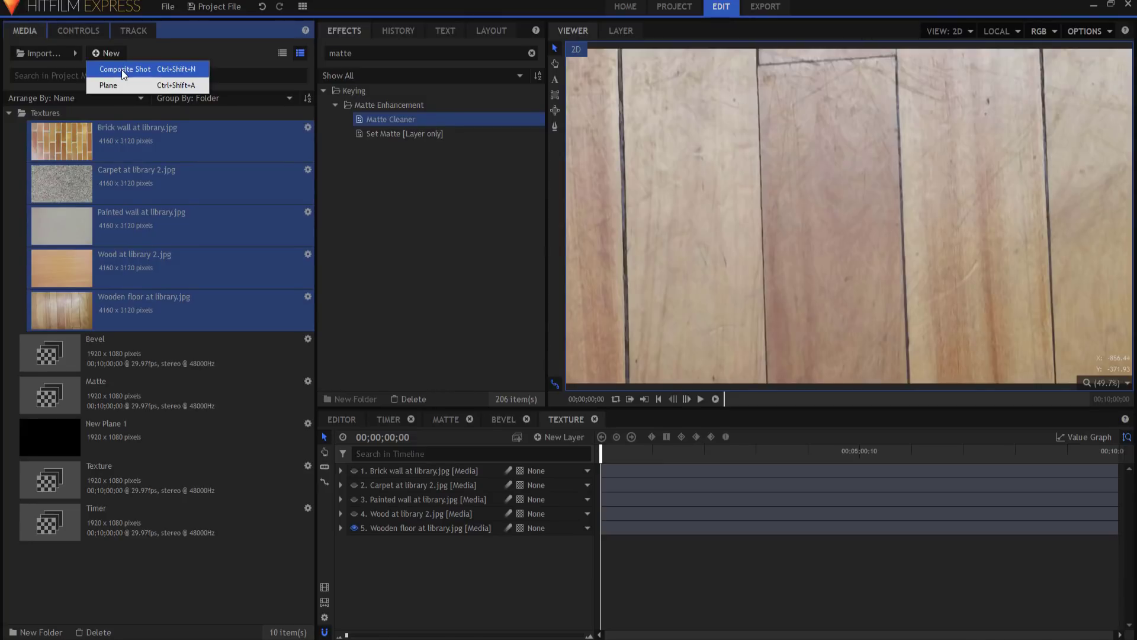
pyautogui.click(122, 69)
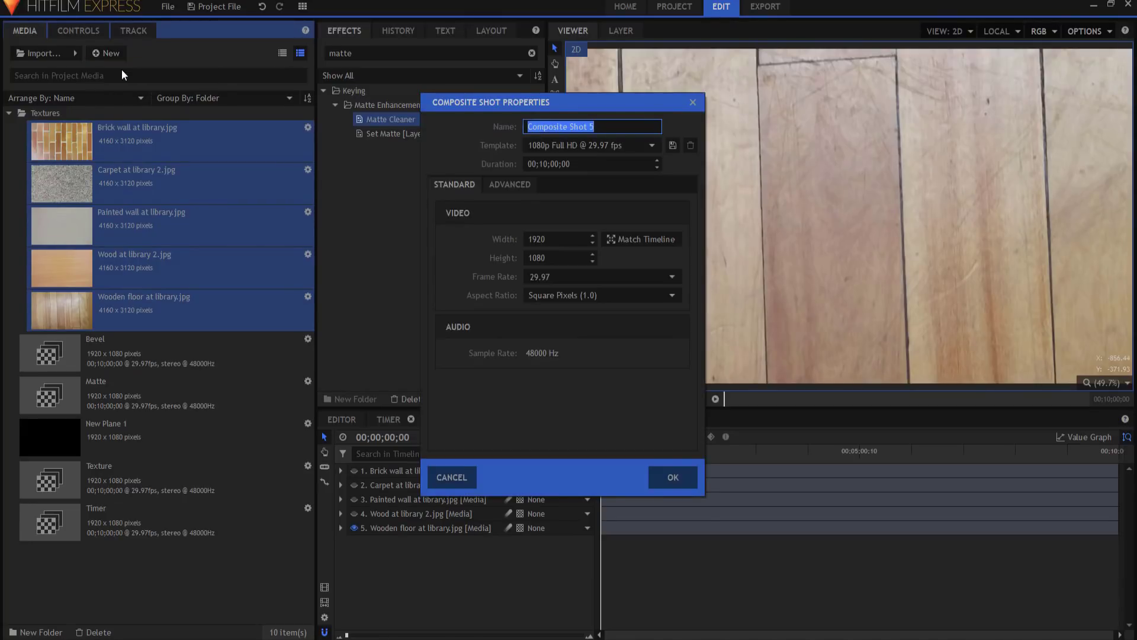
pyautogui.write('Final ')
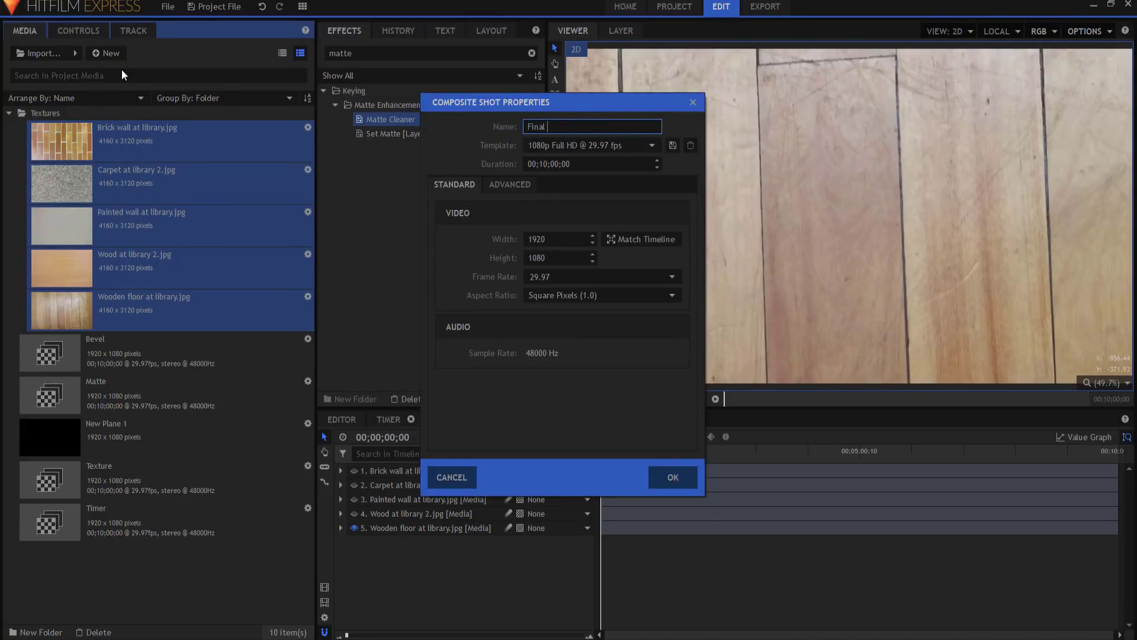
pyautogui.write('Countdowm Timer')
pyautogui.click(685, 481)
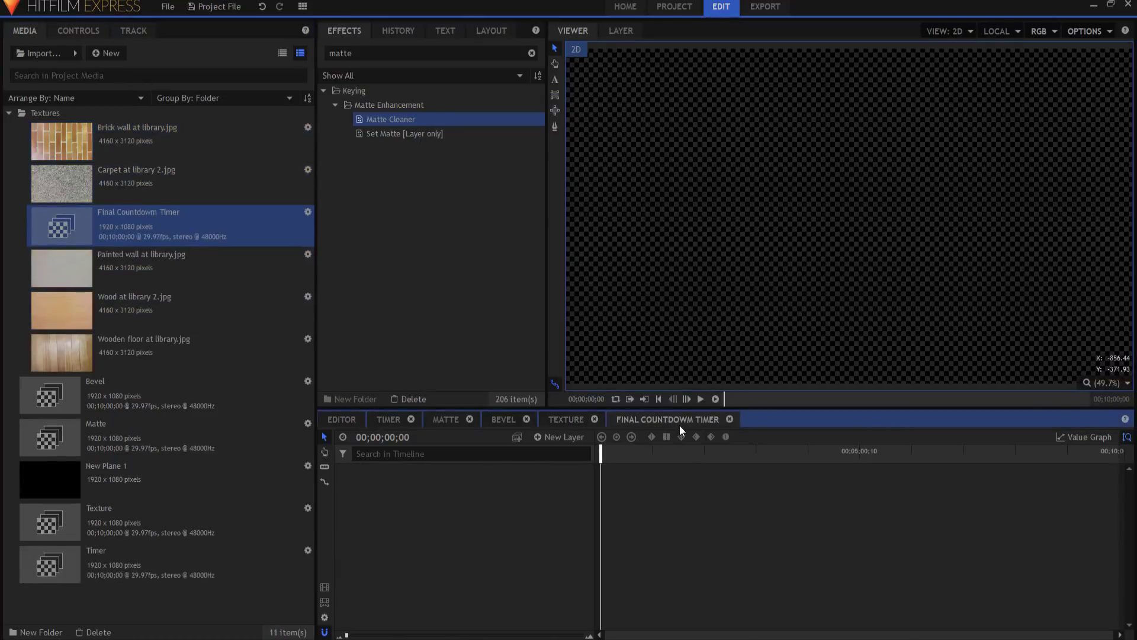
# - Fix the typo so the shot is named 'Final Countdown Timer'
pyautogui.click(146, 212)
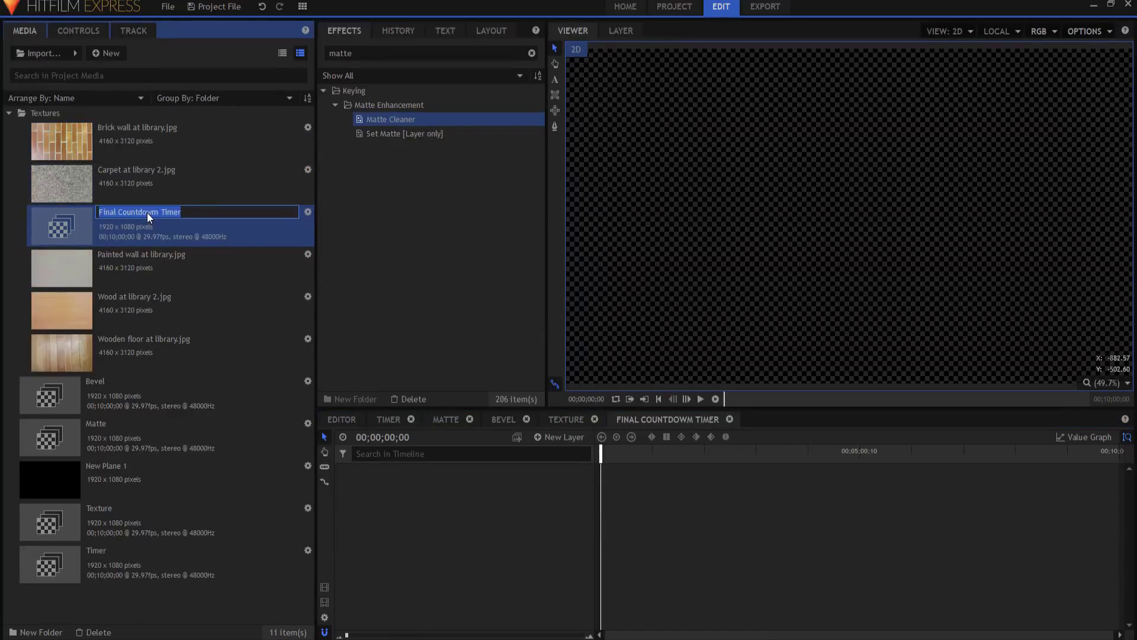
pyautogui.press('End')
pyautogui.press('BackSpace')
pyautogui.write('n')
pyautogui.press('Return')
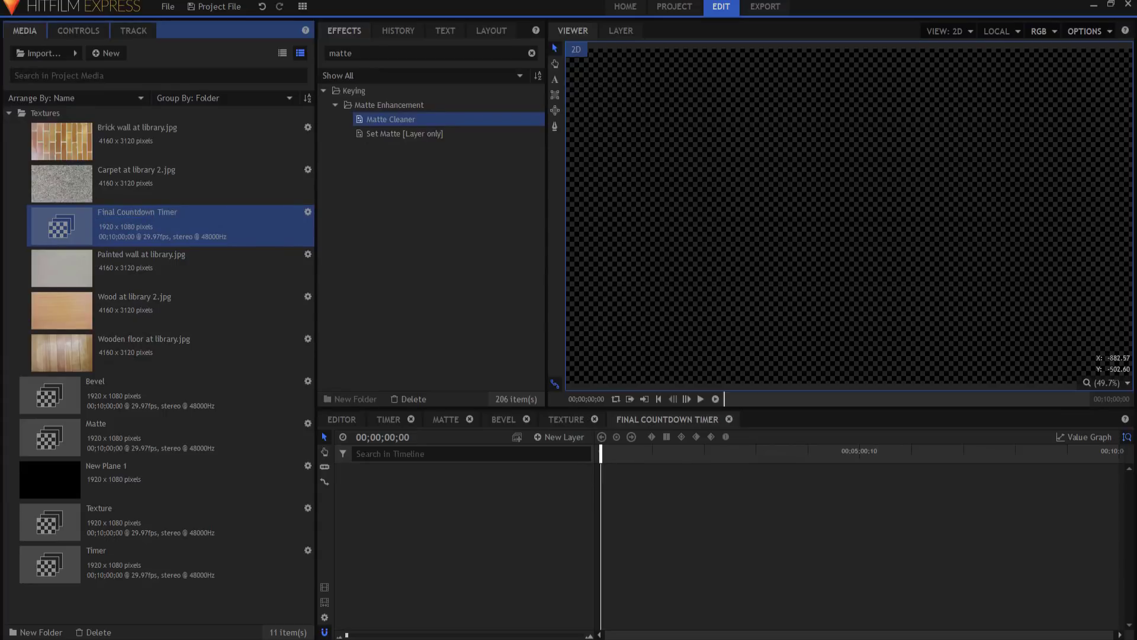
# - Stack the Texture, Matte and Bevel shots as layers in Final Countdown Timer
pyautogui.moveTo(98, 520); pyautogui.dragTo(487, 555)
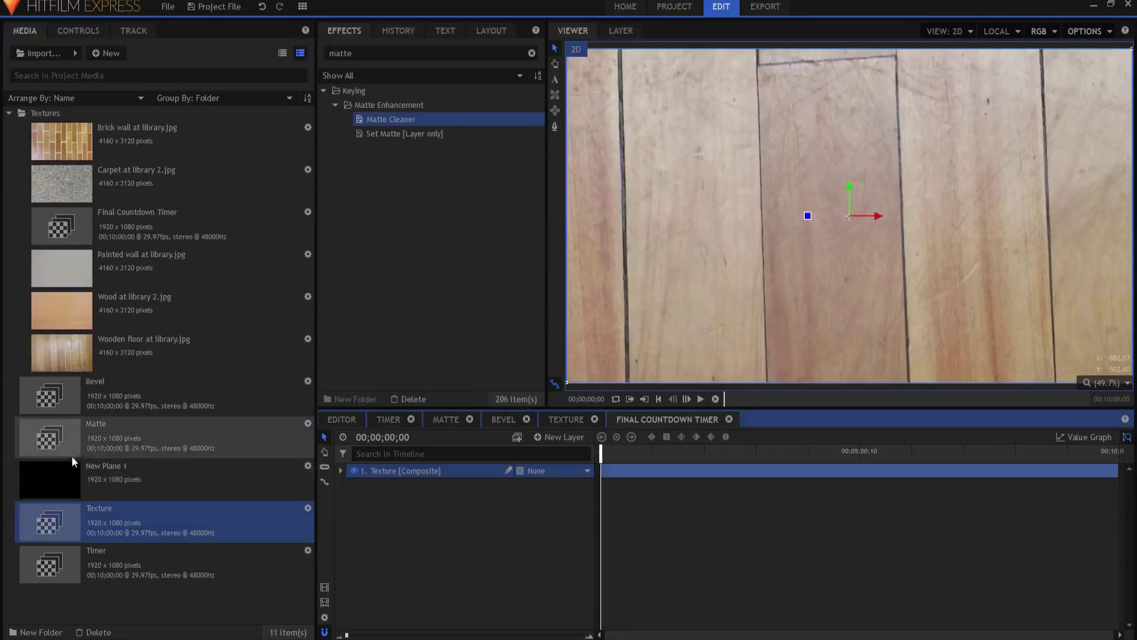
pyautogui.moveTo(73, 437); pyautogui.dragTo(380, 499)
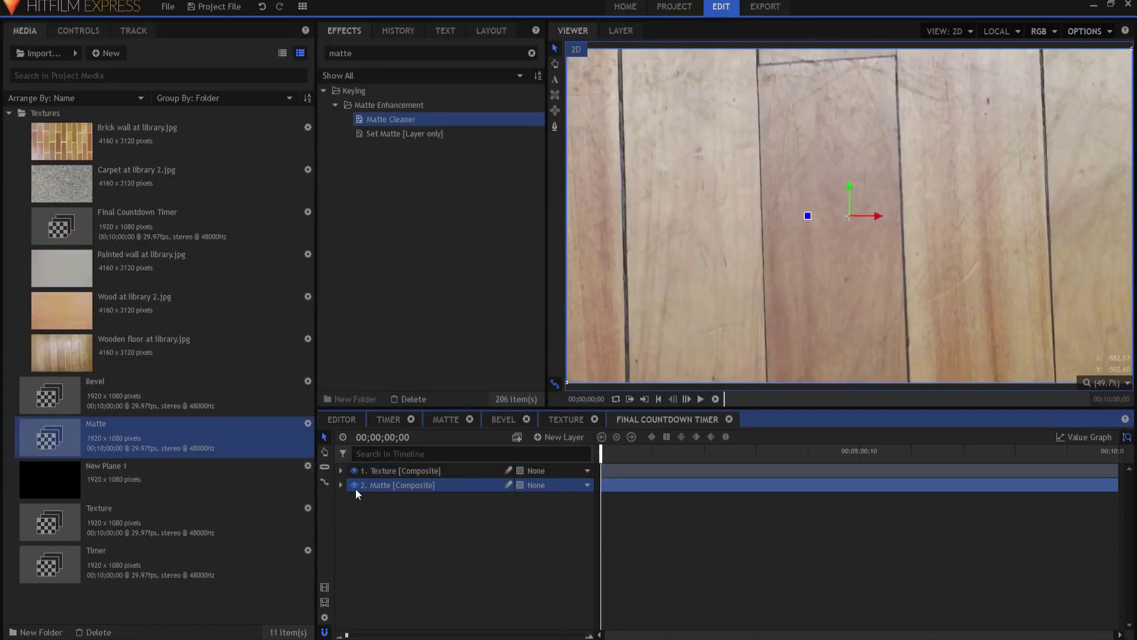
pyautogui.moveTo(71, 394); pyautogui.dragTo(355, 499)
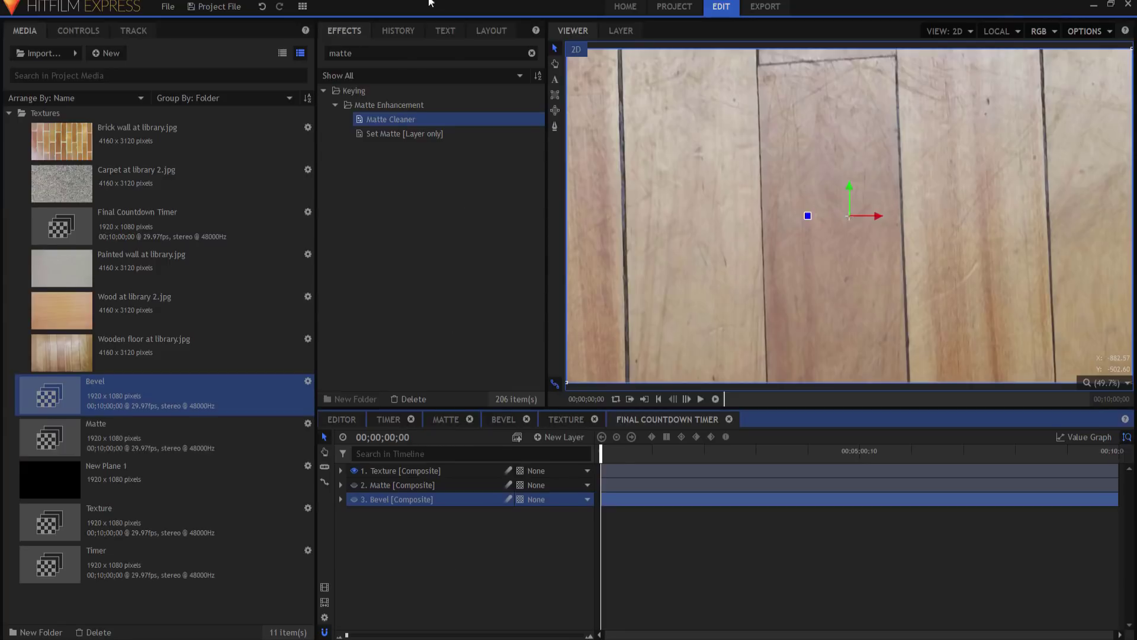
# - Apply Set Matte to Texture with source layer 2. Matte, and preview the playback
pyautogui.moveTo(395, 132); pyautogui.dragTo(394, 472)
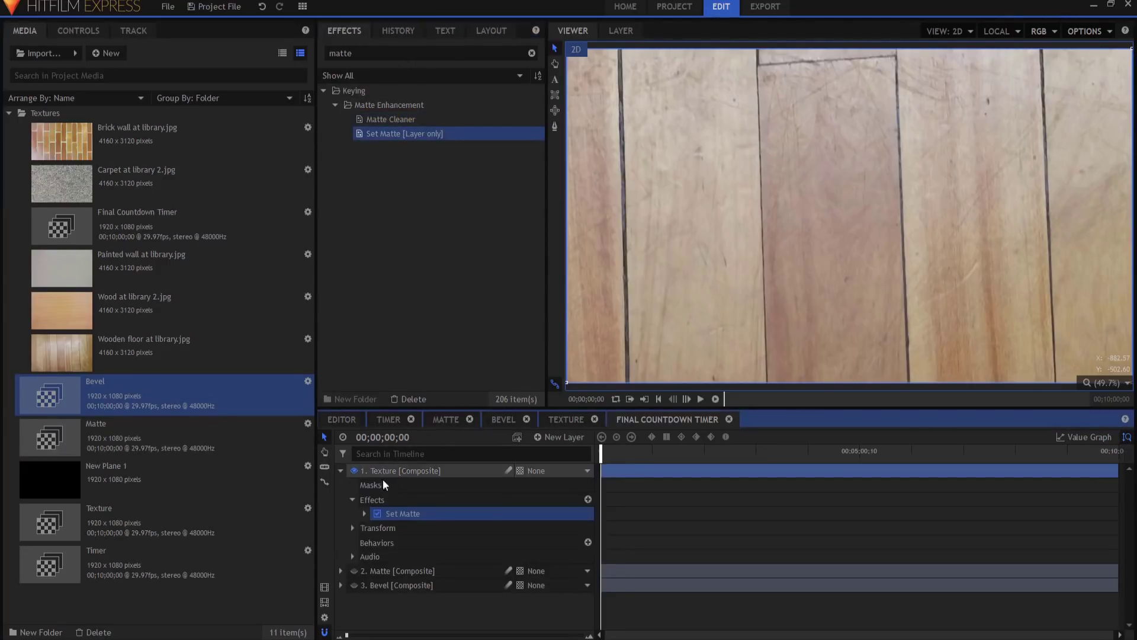
pyautogui.click(365, 514)
pyautogui.click(511, 527)
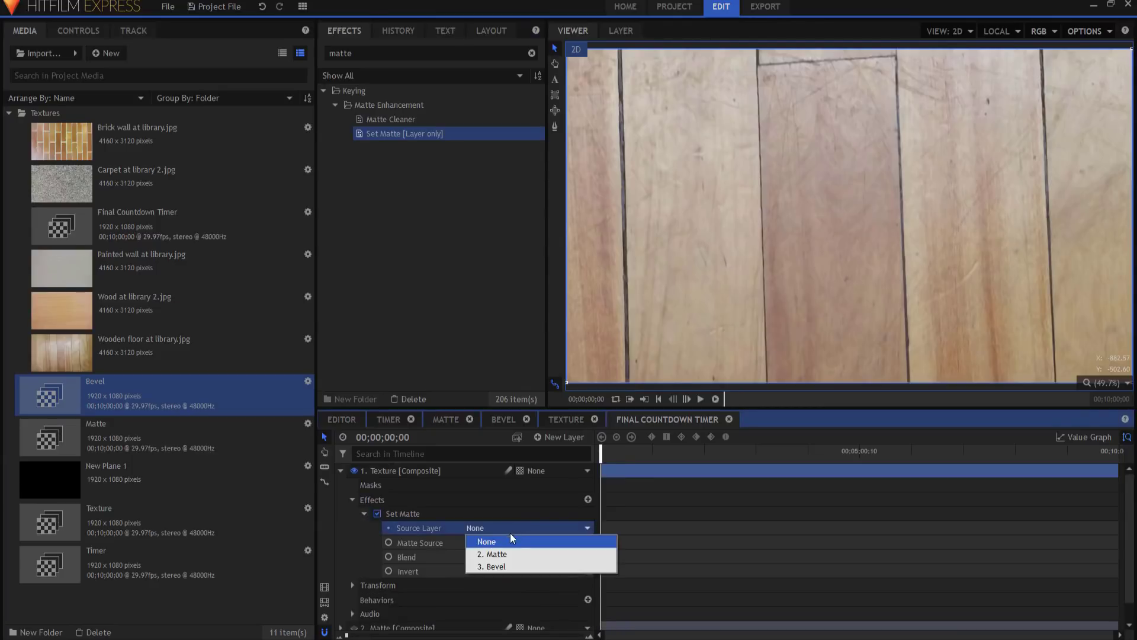
pyautogui.click(501, 556)
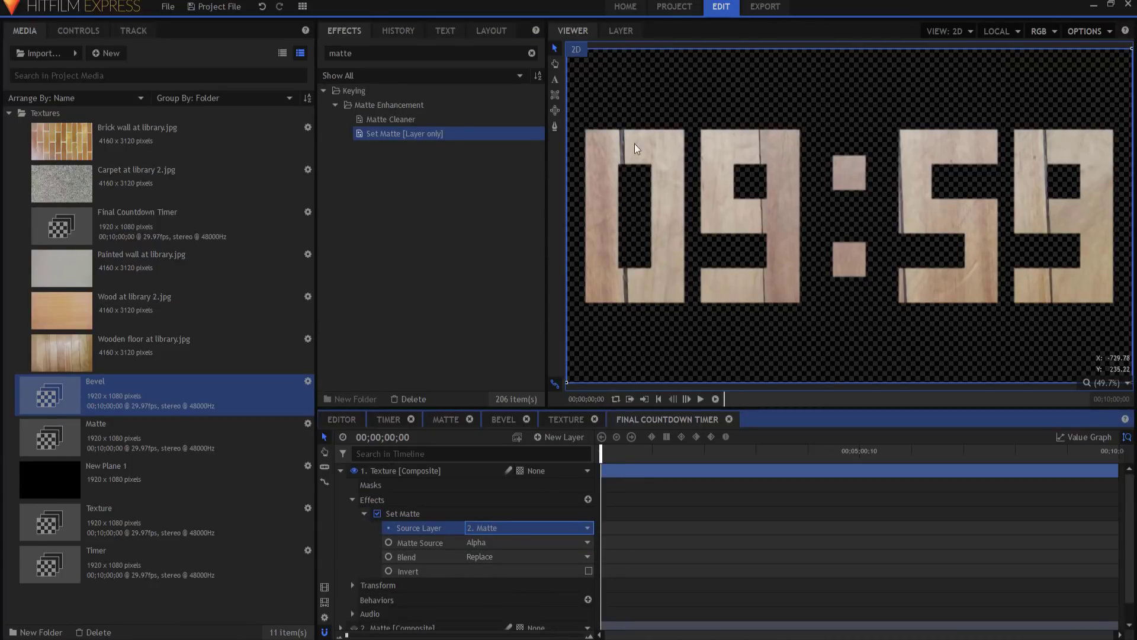
pyautogui.click(701, 398)
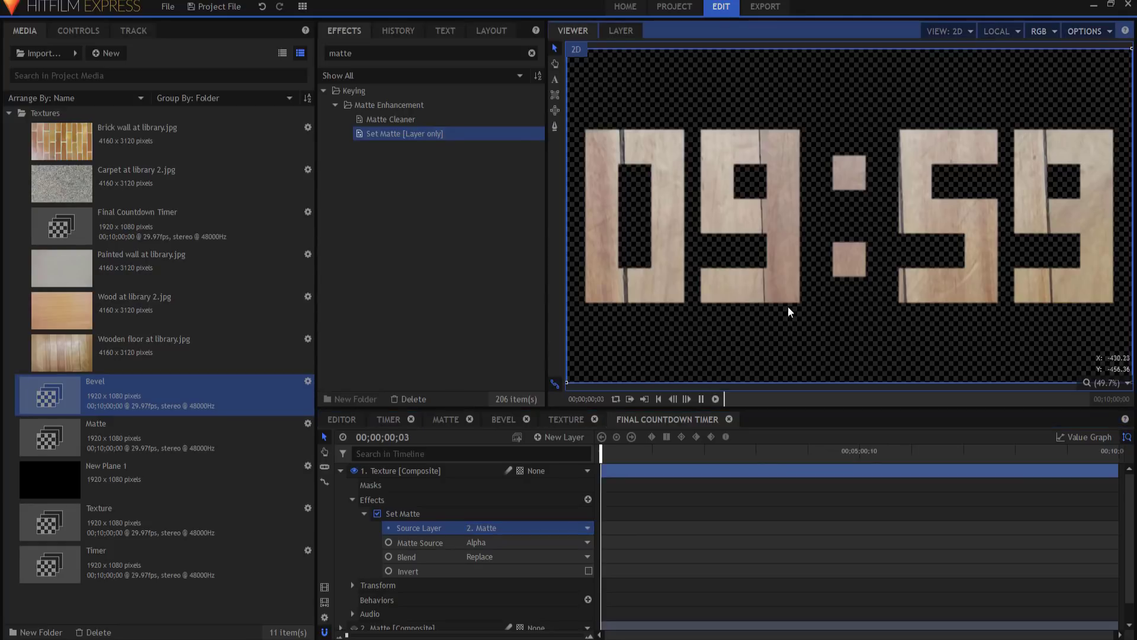
pyautogui.click(700, 400)
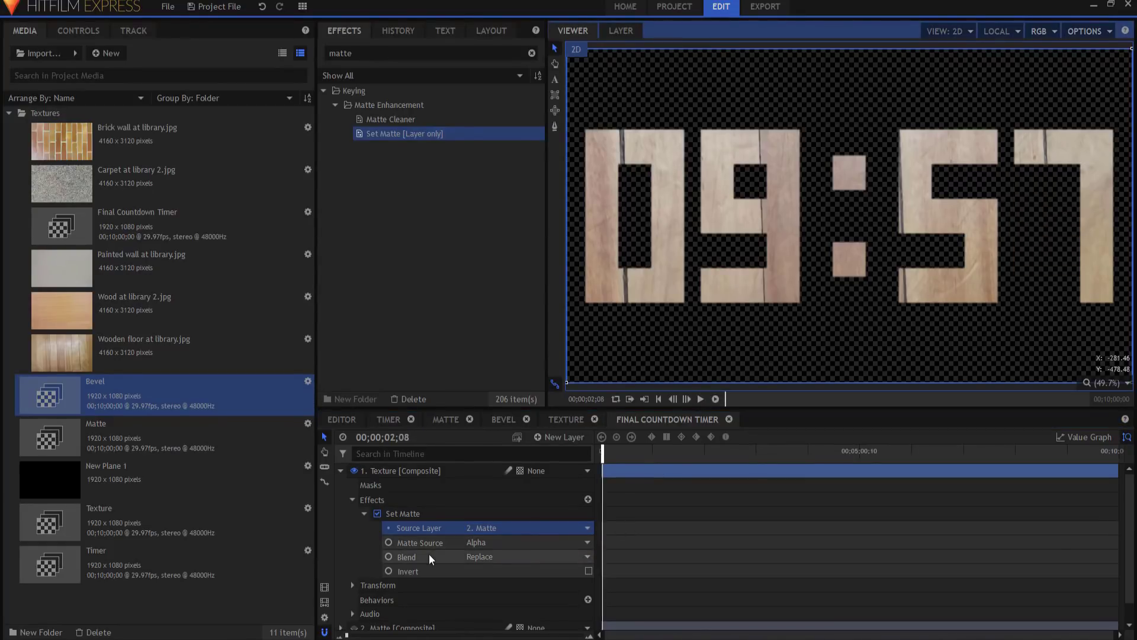
# - Apply a Parallax effect to the Texture layer and name it 'Parallax - Bevel'
pyautogui.click(365, 514)
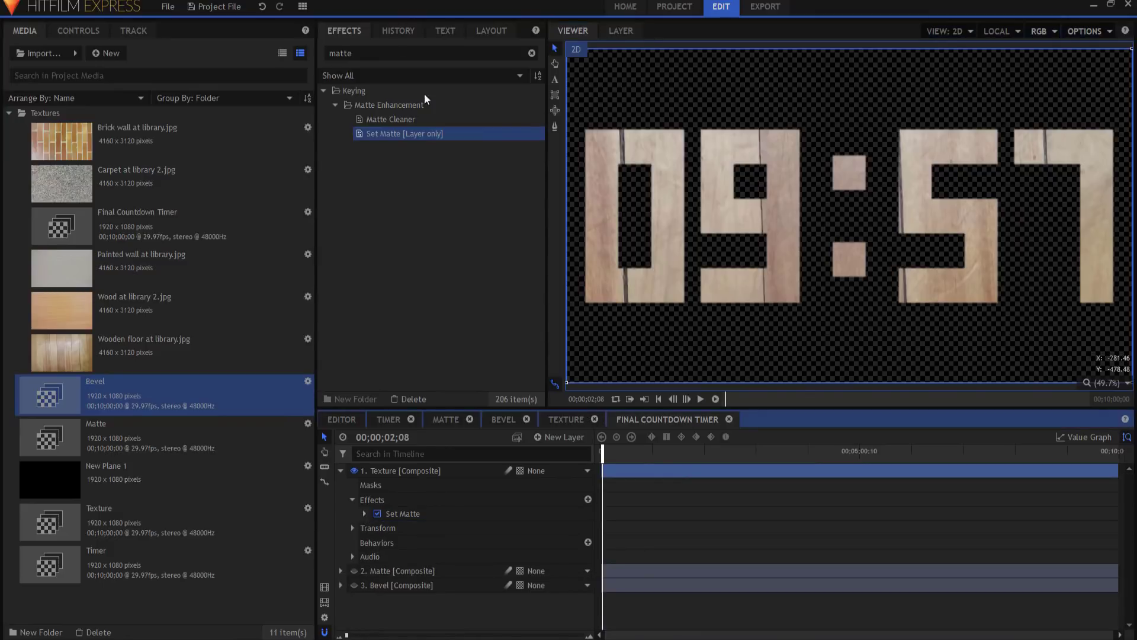
pyautogui.doubleClick(380, 54)
pyautogui.write('para')
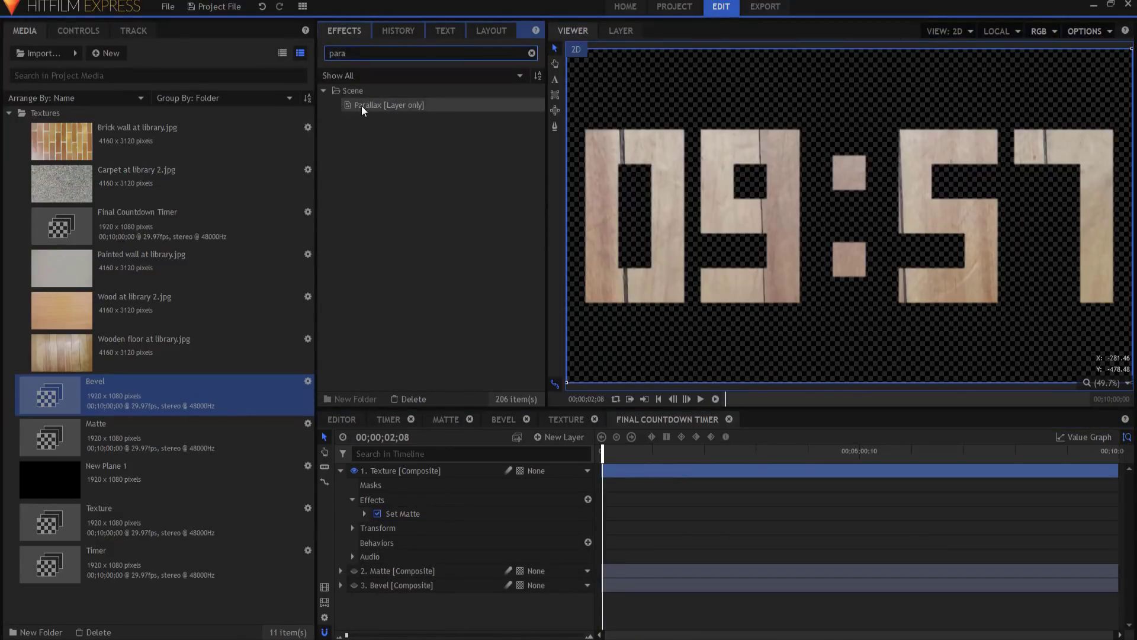
pyautogui.moveTo(362, 105); pyautogui.dragTo(398, 519)
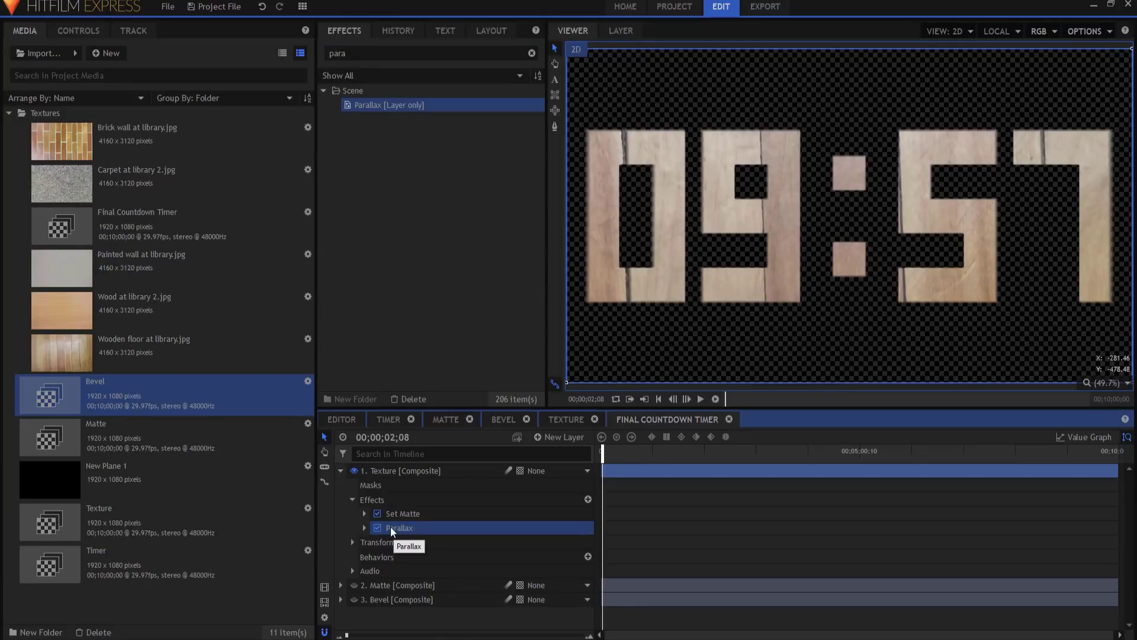
pyautogui.click(392, 528)
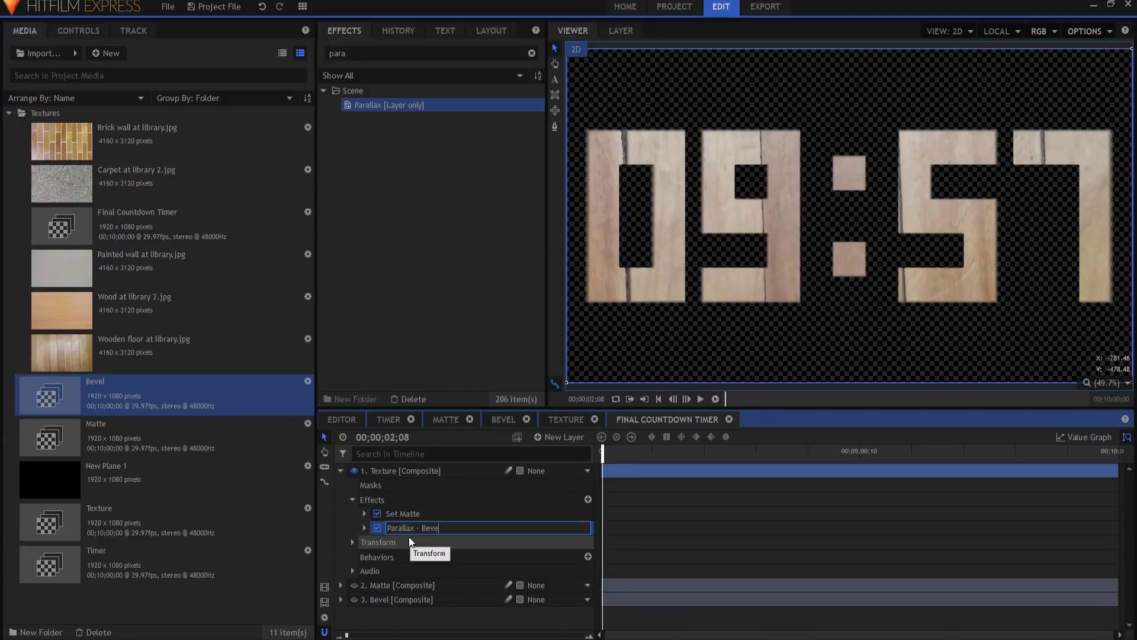
pyautogui.press('Return')
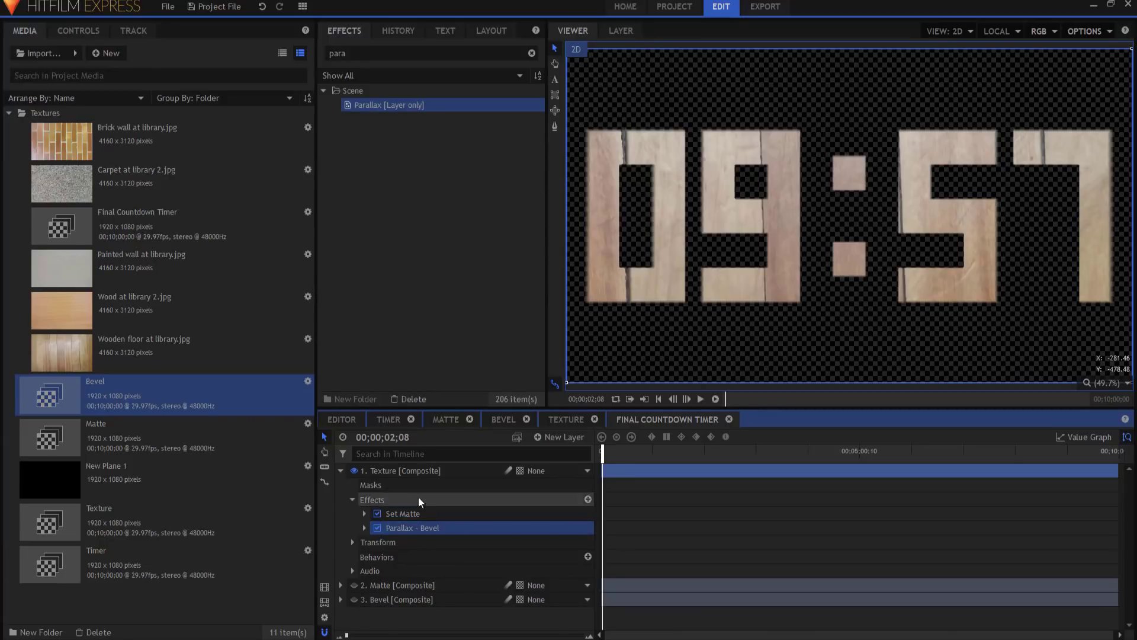
# - Set the Parallax - Bevel height map to 3. Bevel with Invert Map on
pyautogui.click(365, 527)
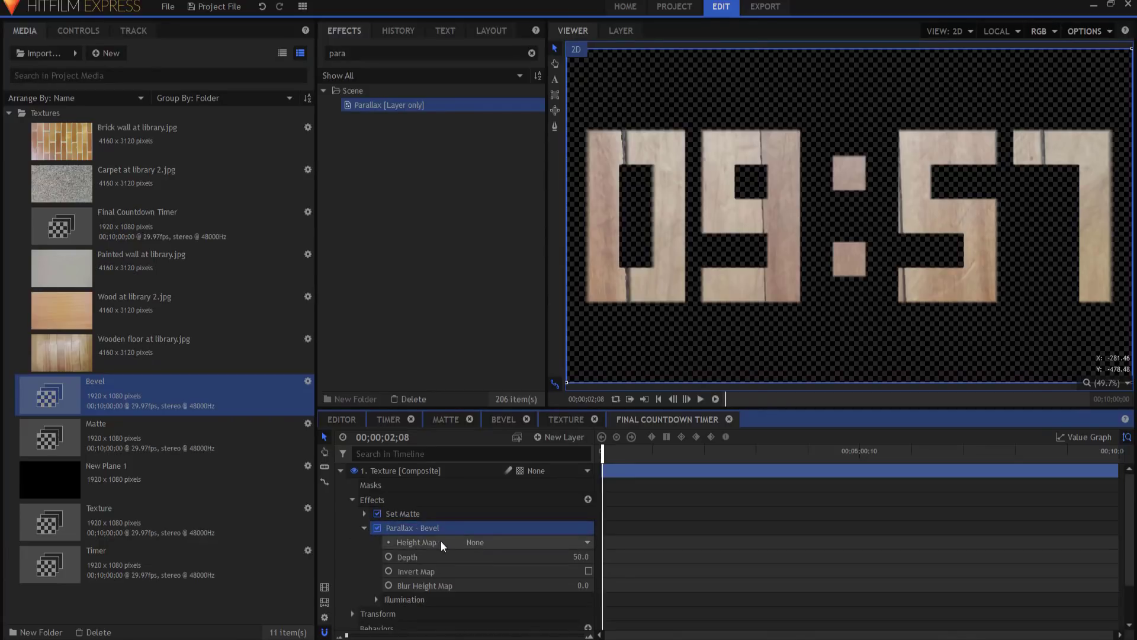
pyautogui.click(497, 546)
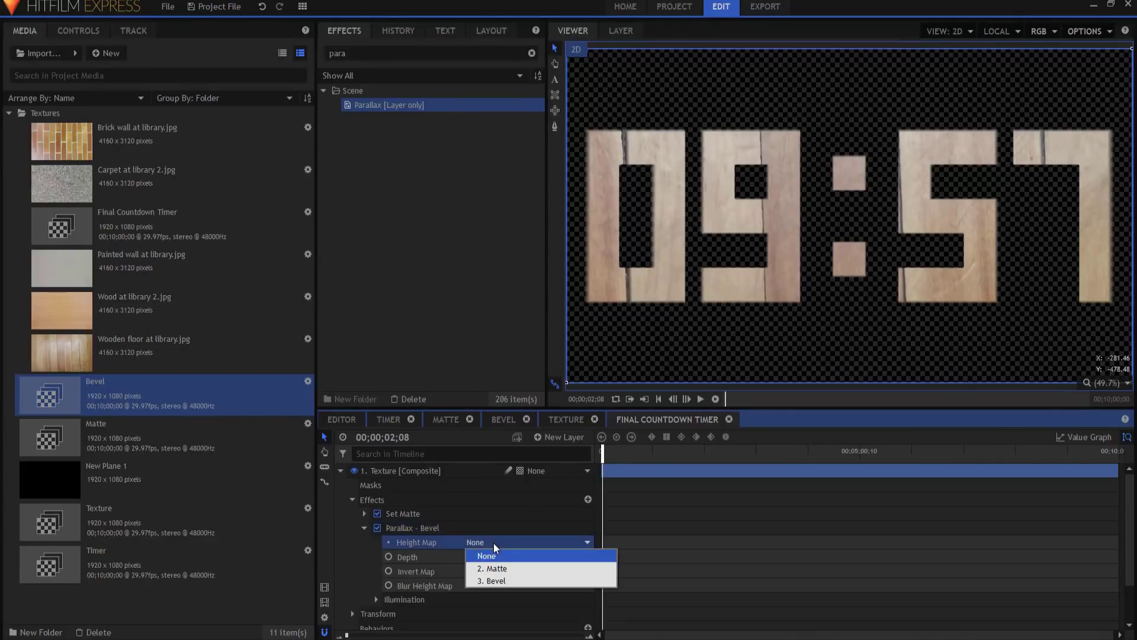
pyautogui.click(496, 583)
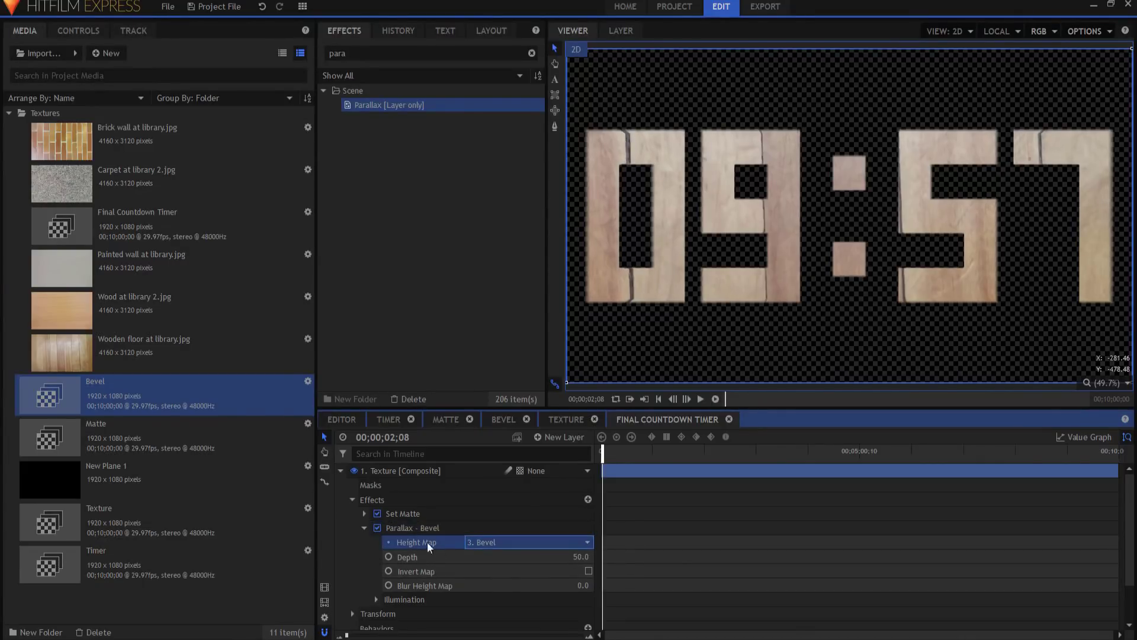
pyautogui.click(588, 571)
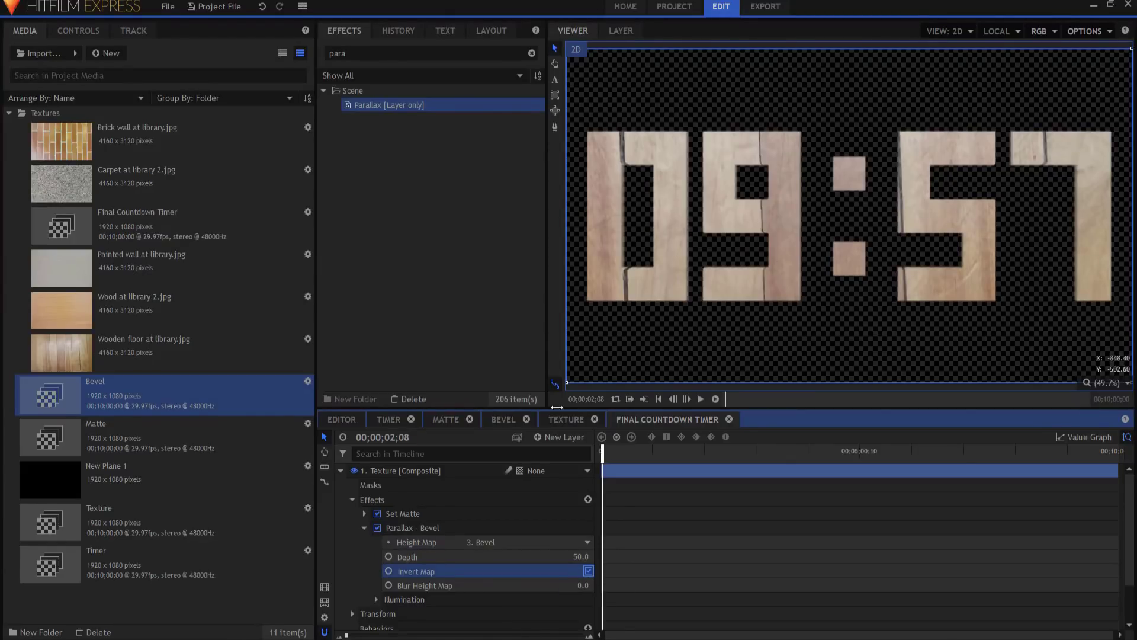
pyautogui.click(364, 528)
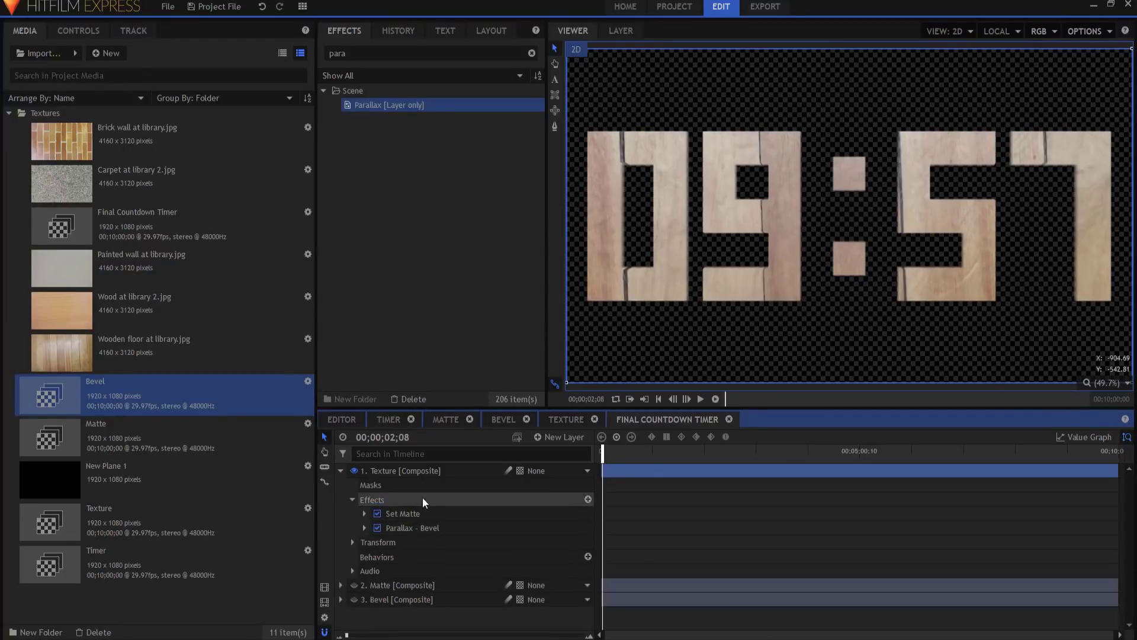
# - Add a new light layer, accepting the required camera
pyautogui.click(561, 436)
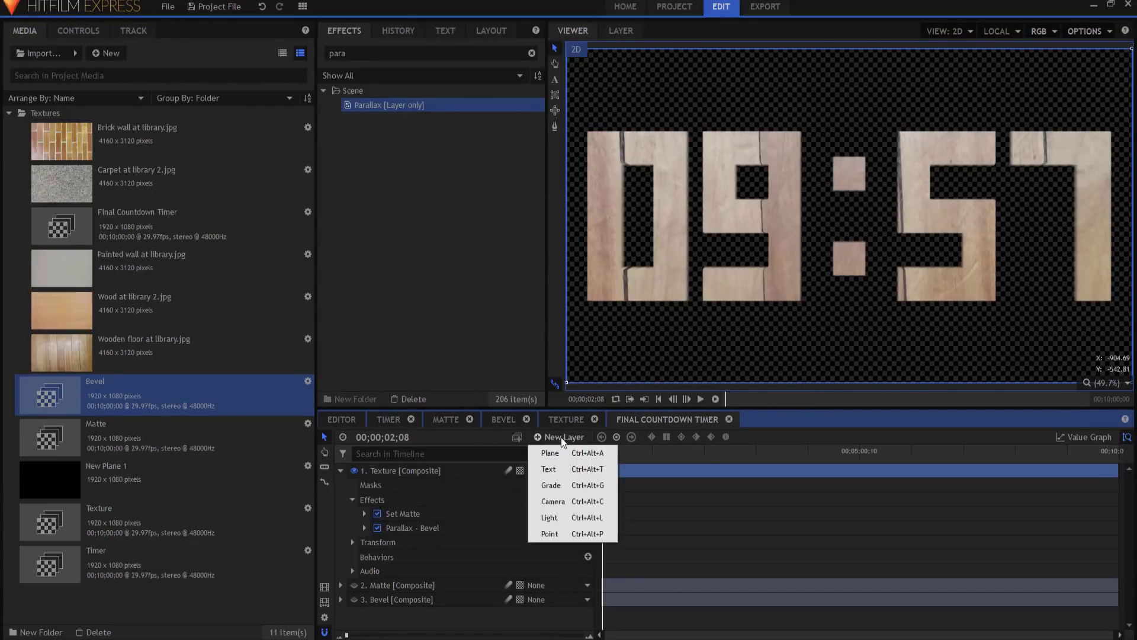
pyautogui.click(556, 517)
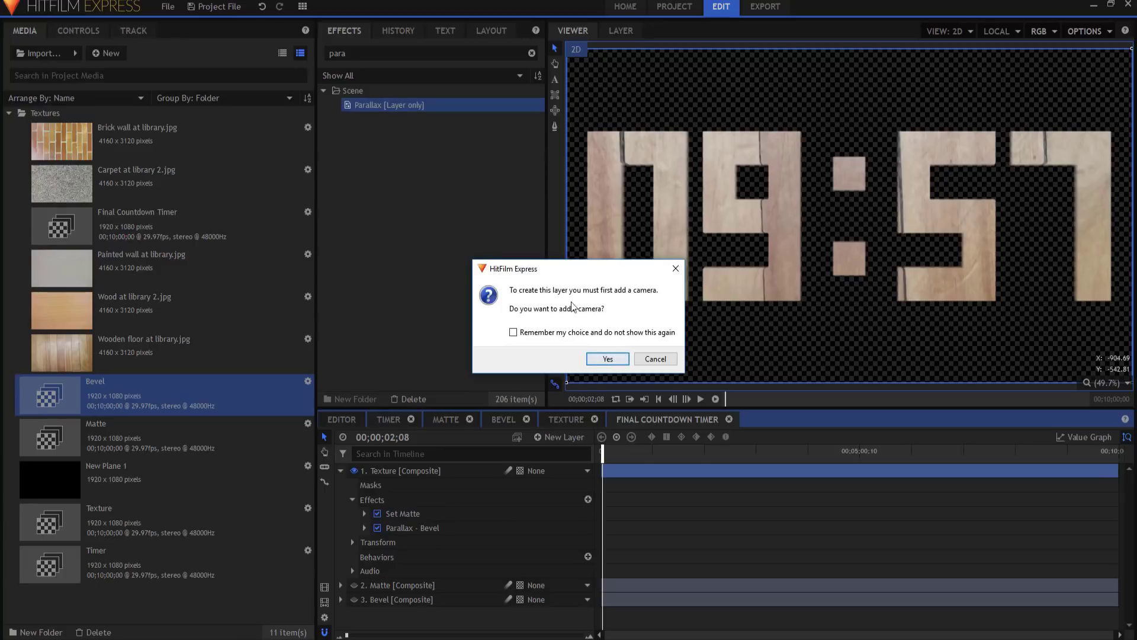
pyautogui.click(603, 358)
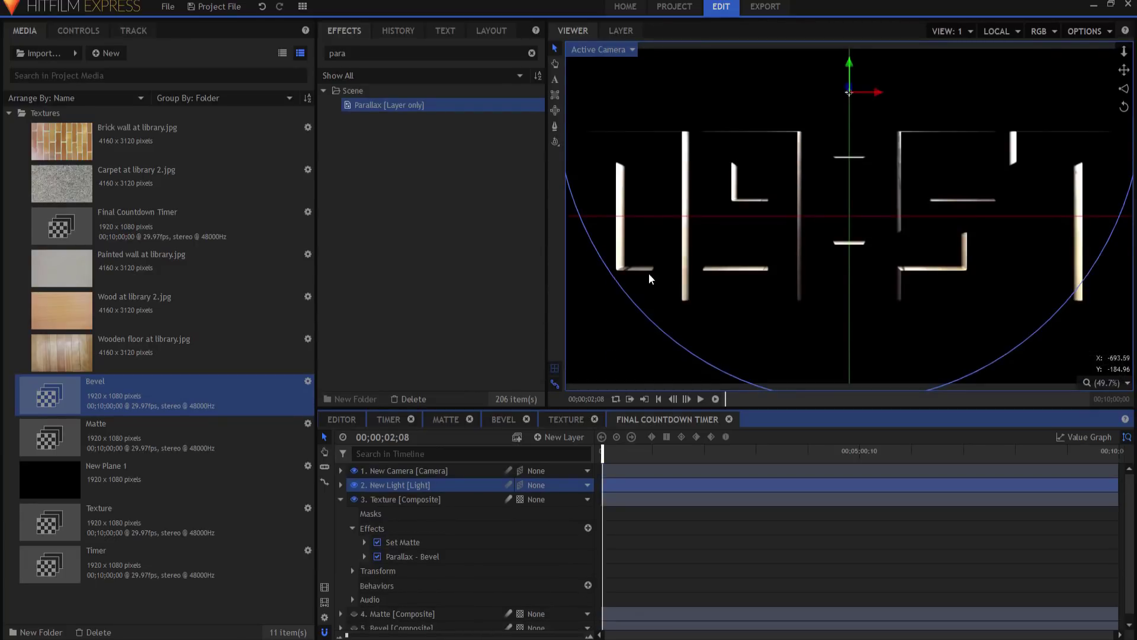
# - Raise the New Light's position to 0, 400, 393 to brighten the digits
pyautogui.click(581, 379)
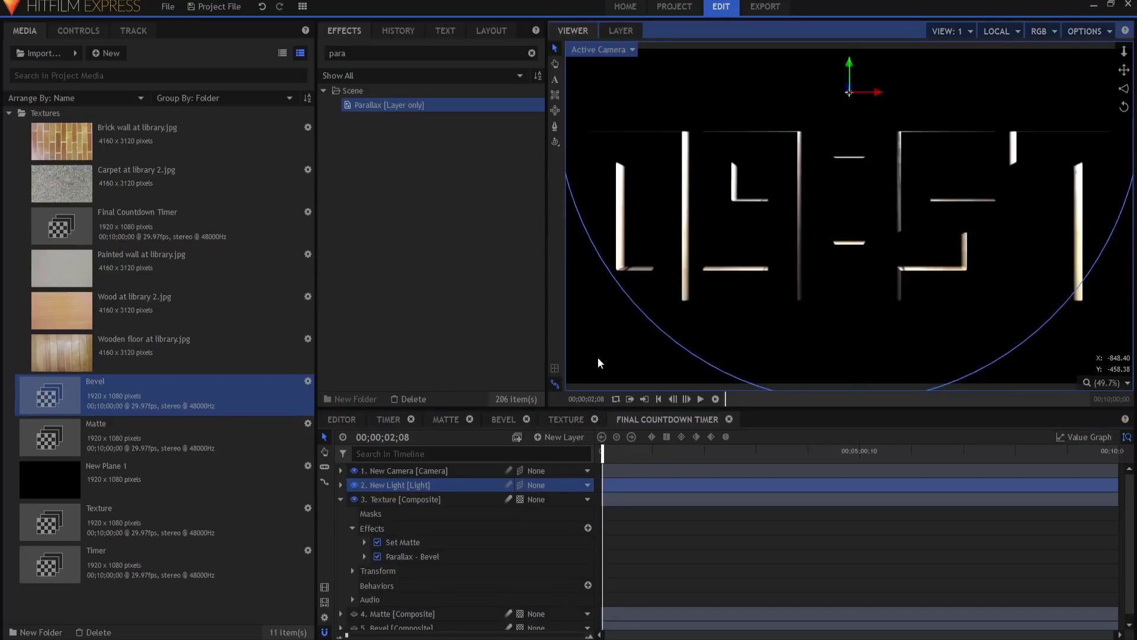
pyautogui.click(342, 486)
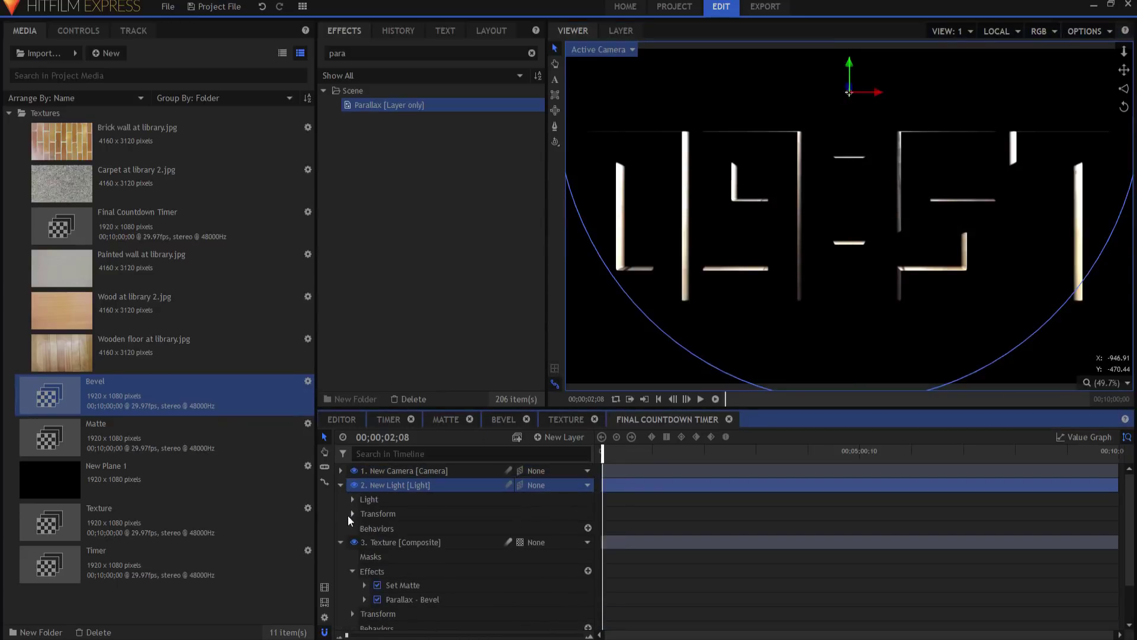
pyautogui.click(353, 514)
pyautogui.click(503, 529)
pyautogui.moveTo(849, 92); pyautogui.dragTo(849, 59)
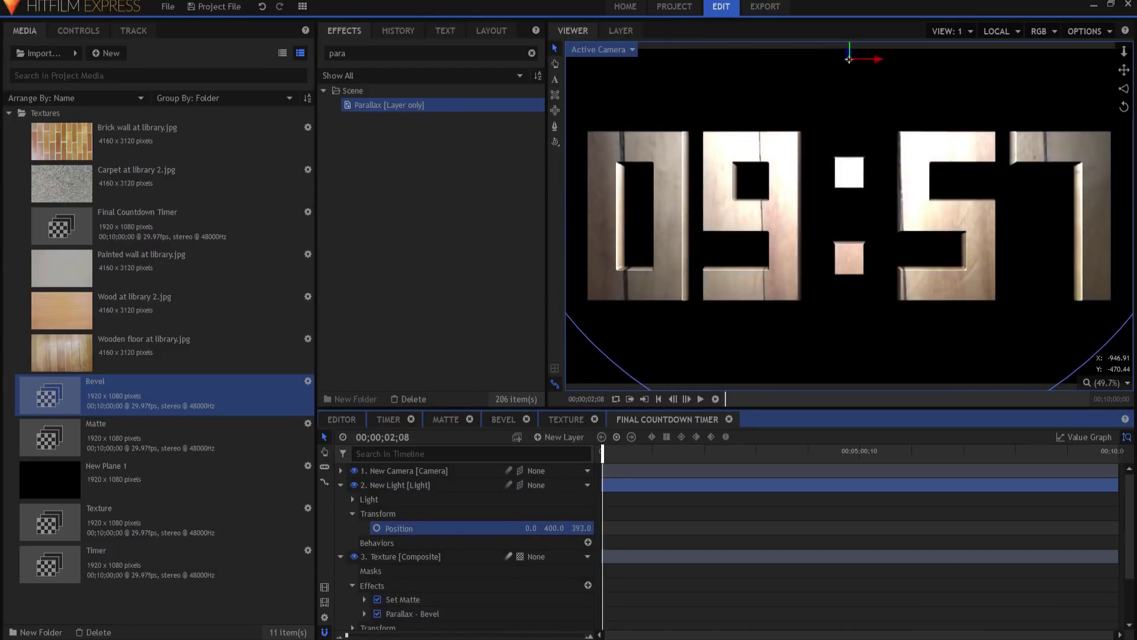
pyautogui.click(340, 485)
# - Preview the countdown shot with its new lighting
pyautogui.click(340, 498)
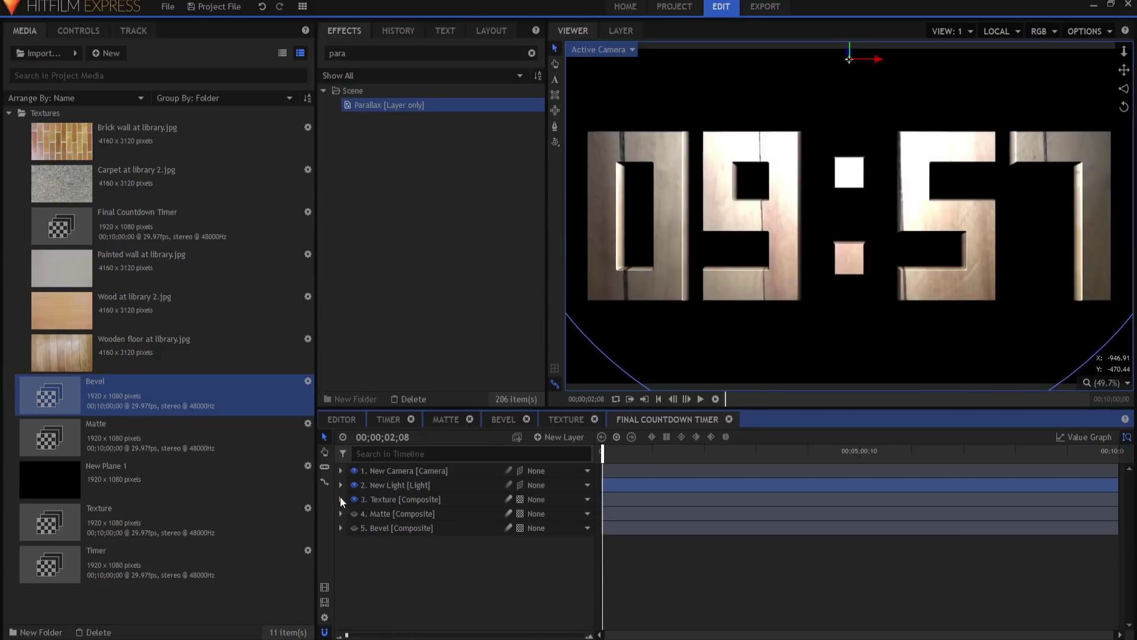
pyautogui.click(702, 397)
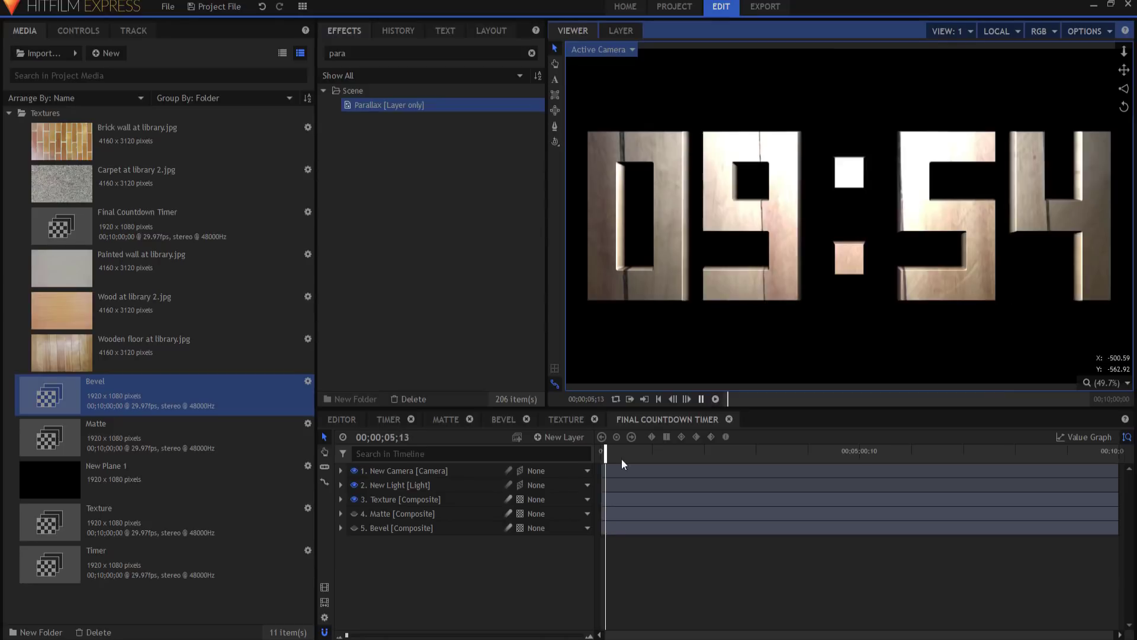
pyautogui.press('space')
# - Increase Parallax - Bevel depth to 151, then add a second Parallax effect to Texture
pyautogui.click(340, 499)
pyautogui.click(365, 557)
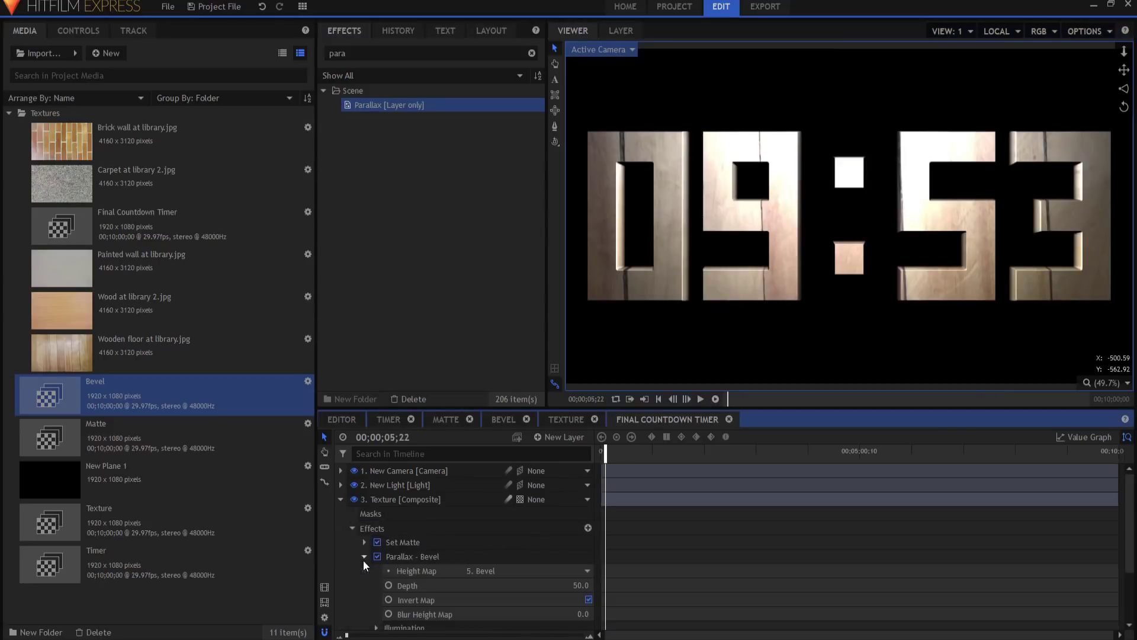
pyautogui.moveTo(581, 585); pyautogui.dragTo(633, 586)
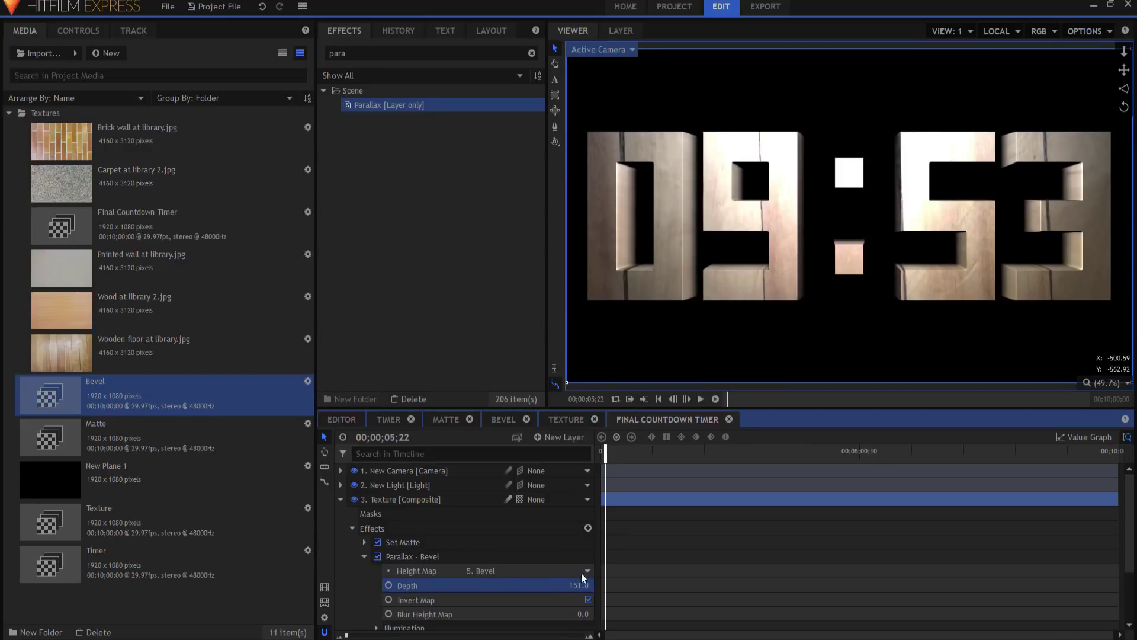
pyautogui.click(701, 399)
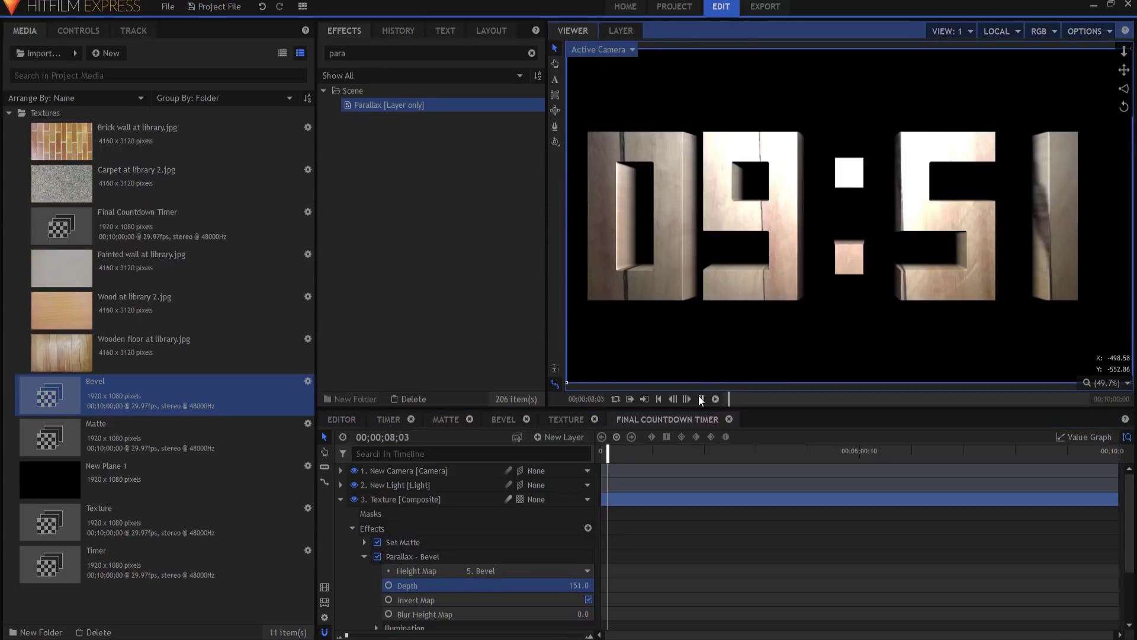
pyautogui.click(701, 399)
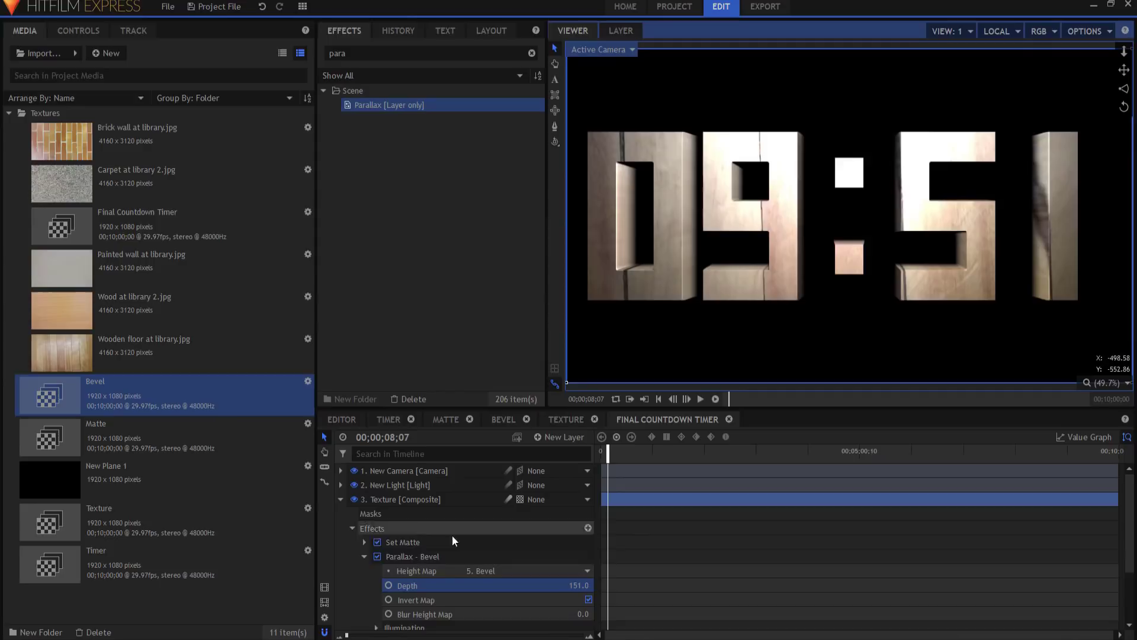
pyautogui.click(364, 556)
pyautogui.moveTo(380, 109); pyautogui.dragTo(421, 558)
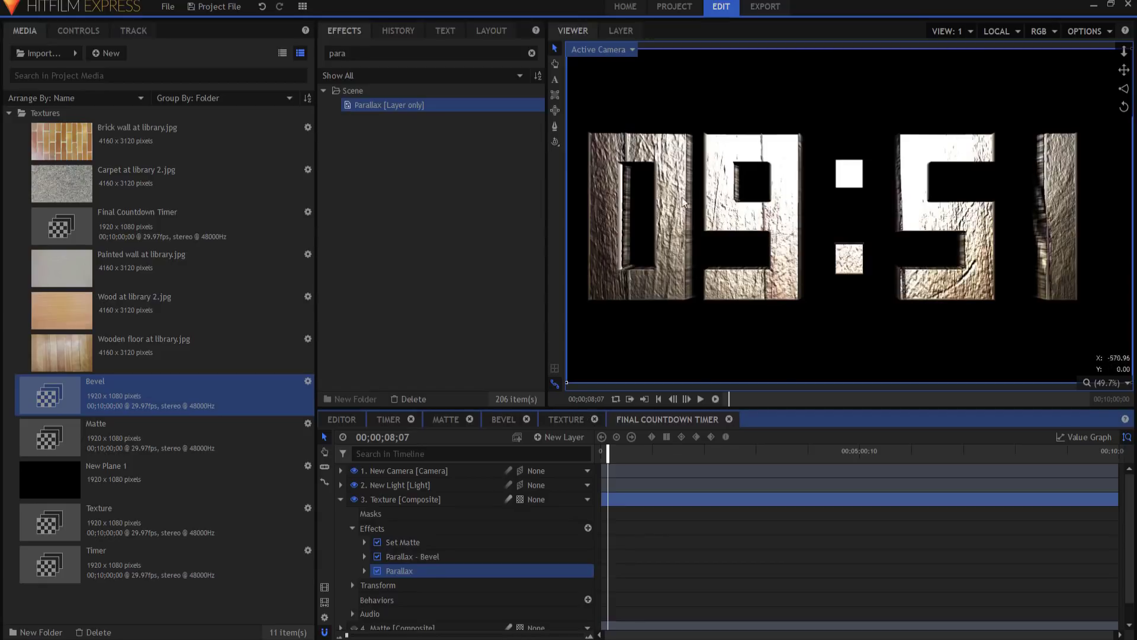
# - Rename the second Parallax effect to 'Parallax - Texture'
pyautogui.doubleClick(429, 572)
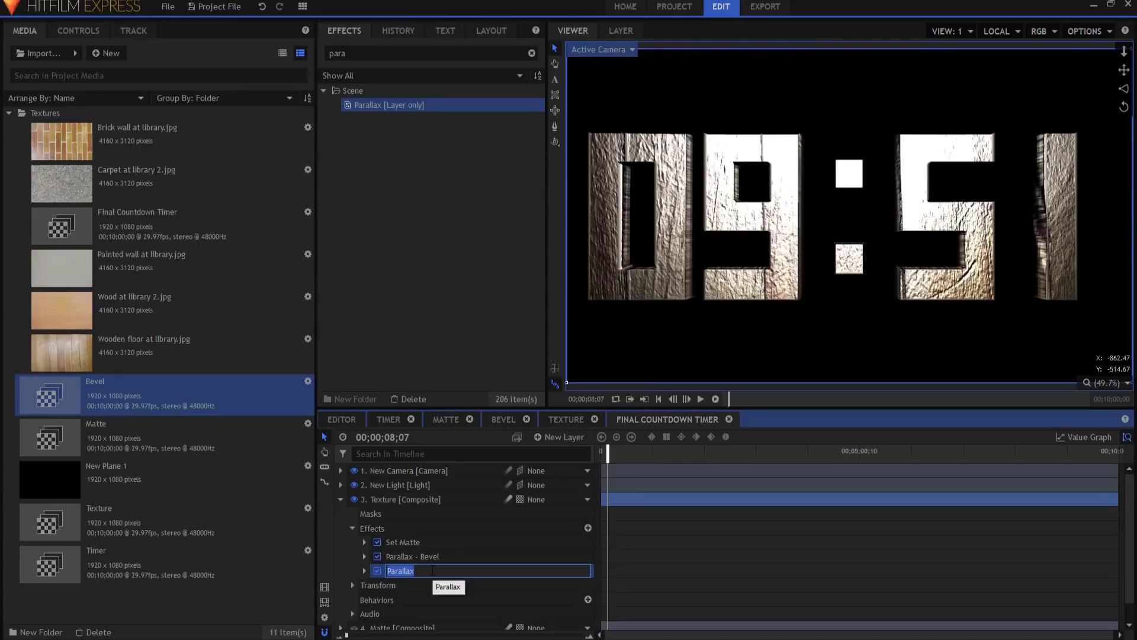
pyautogui.press('End')
pyautogui.write('- Texture')
pyautogui.press('Return')
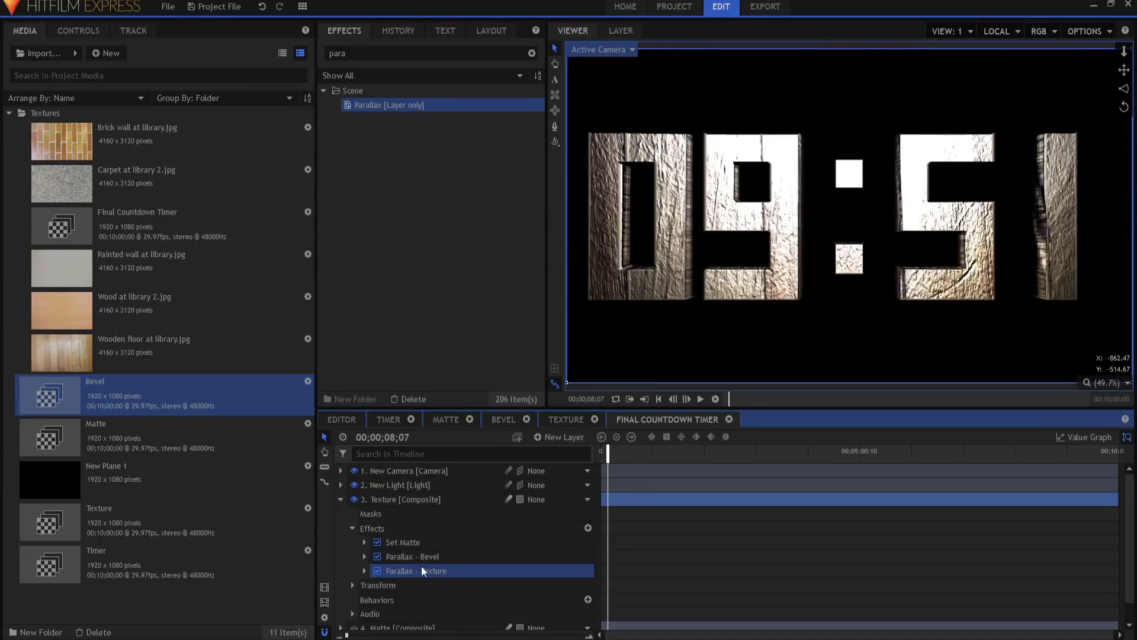
# - Turn on Invert Map, set Parallax - Texture depth to 25, and preview the digits
pyautogui.click(364, 570)
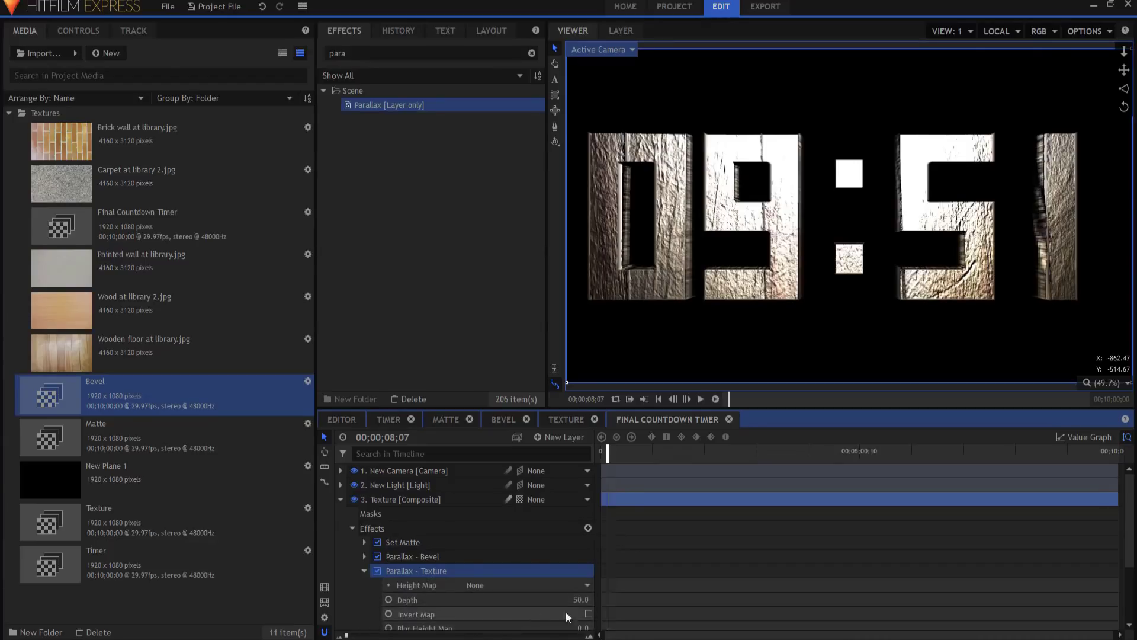
pyautogui.click(588, 614)
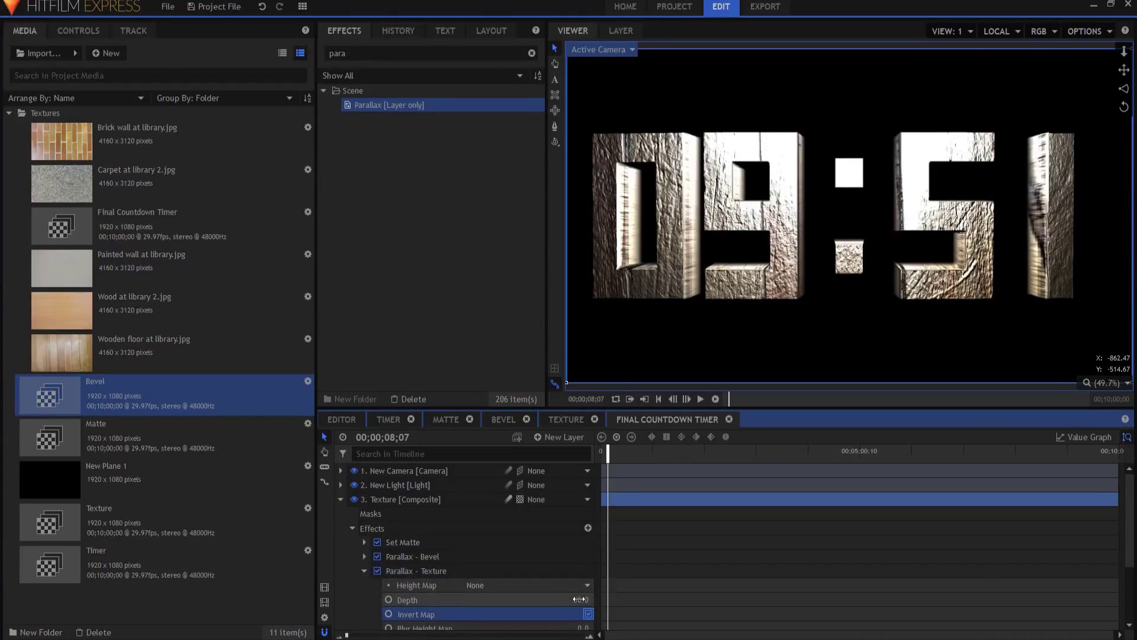
pyautogui.moveTo(579, 599); pyautogui.dragTo(600, 600)
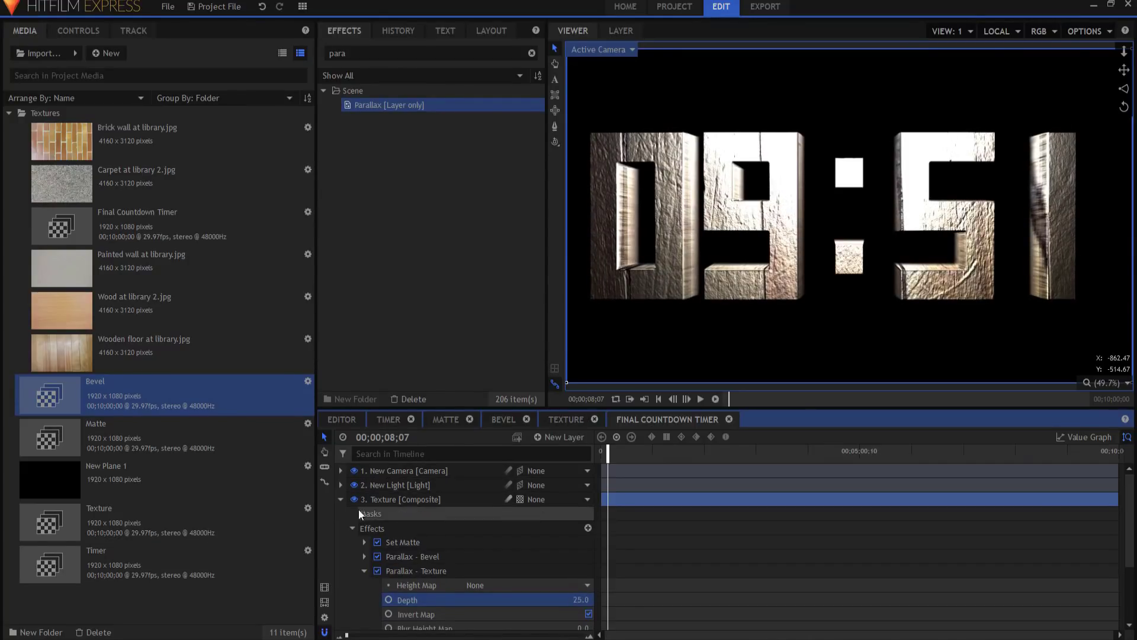
pyautogui.click(341, 499)
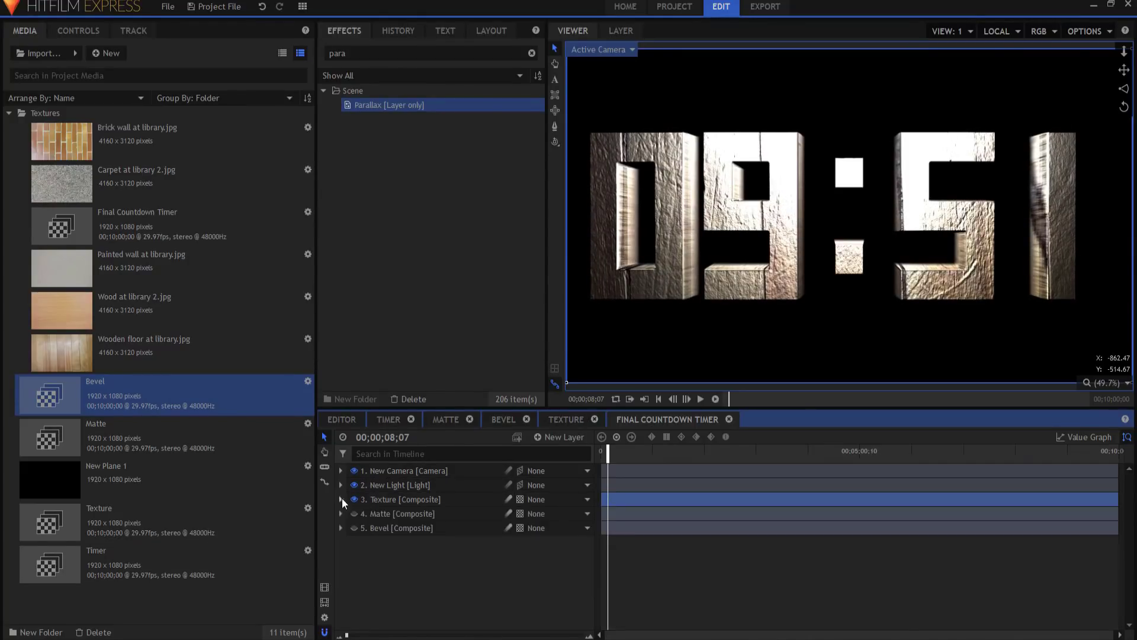
pyautogui.click(700, 399)
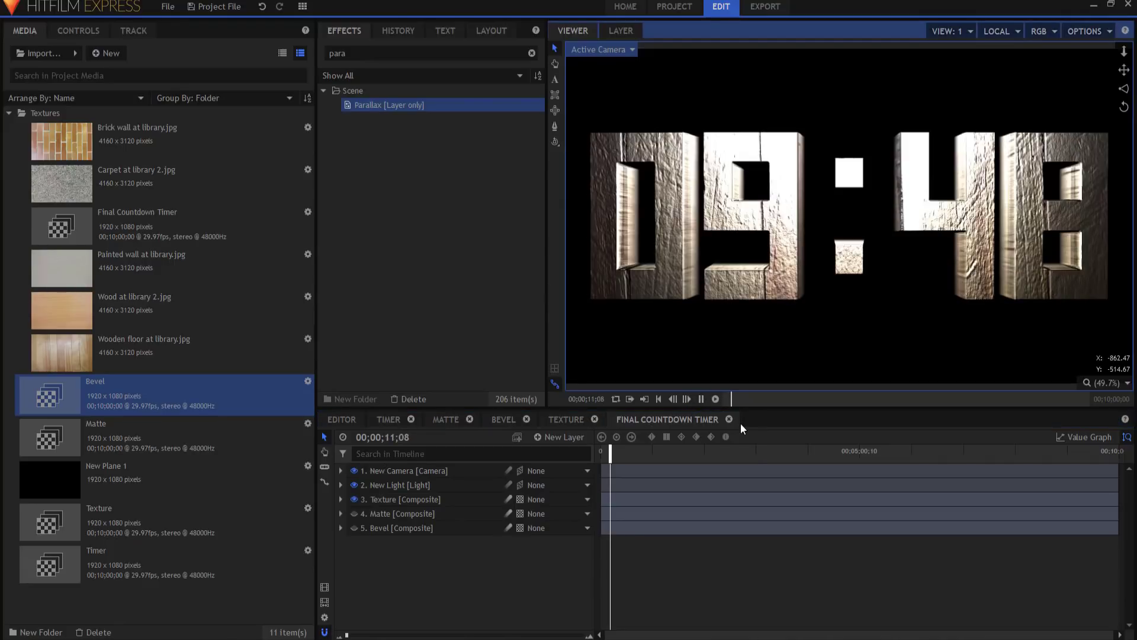
# - Make the Wood at library 2 image visible in the Texture shot and preview the countdown
pyautogui.press('space')
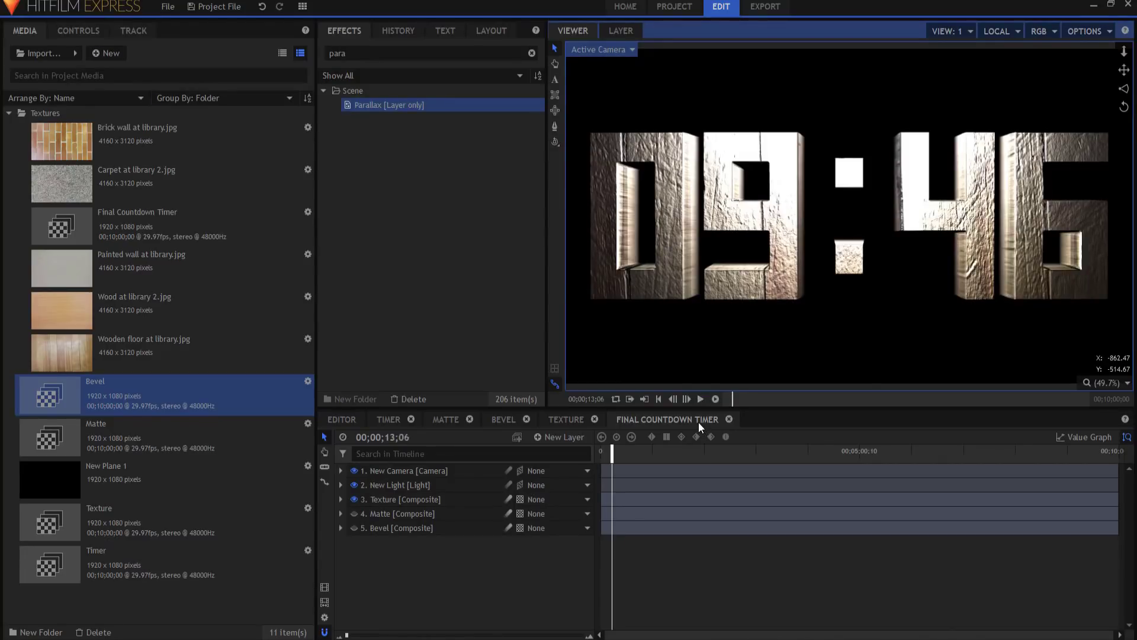
pyautogui.click(568, 413)
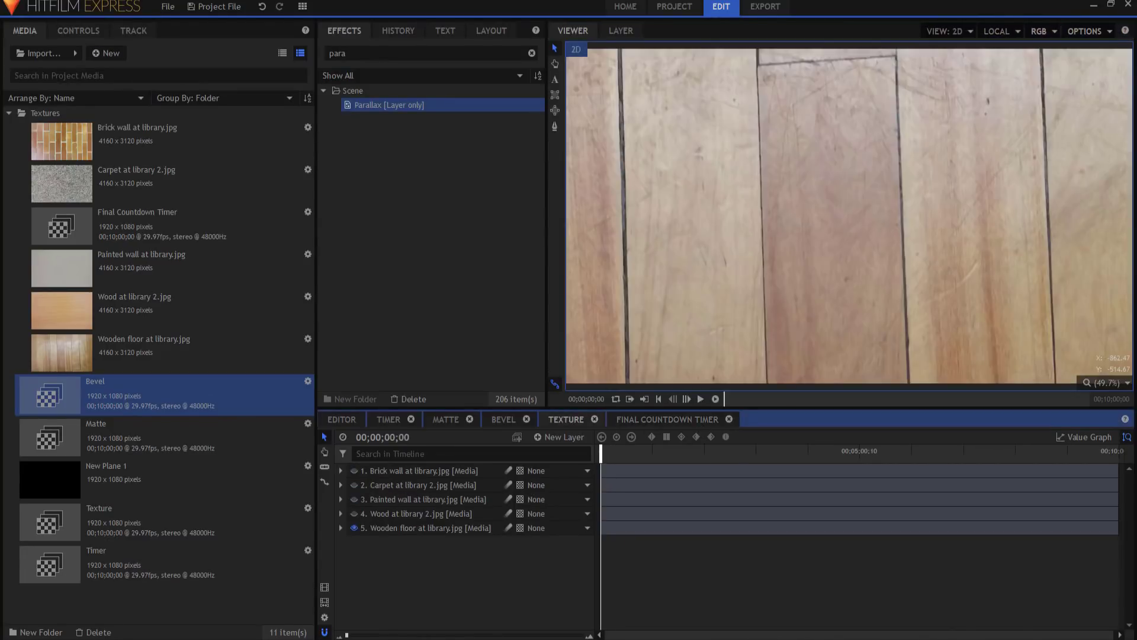
pyautogui.click(353, 513)
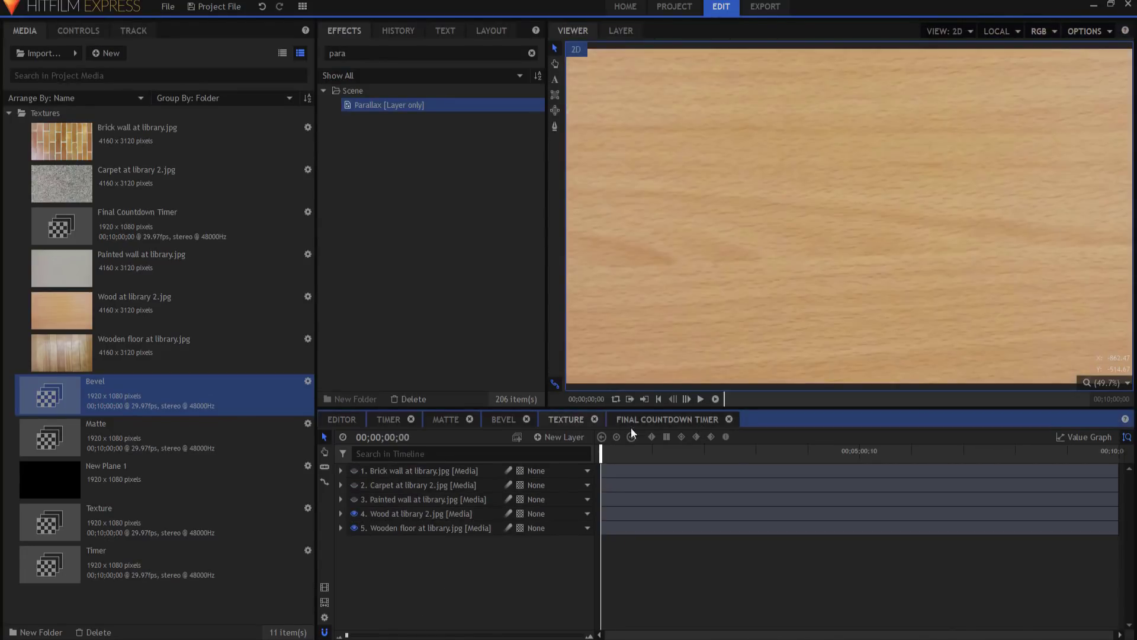
pyautogui.click(654, 420)
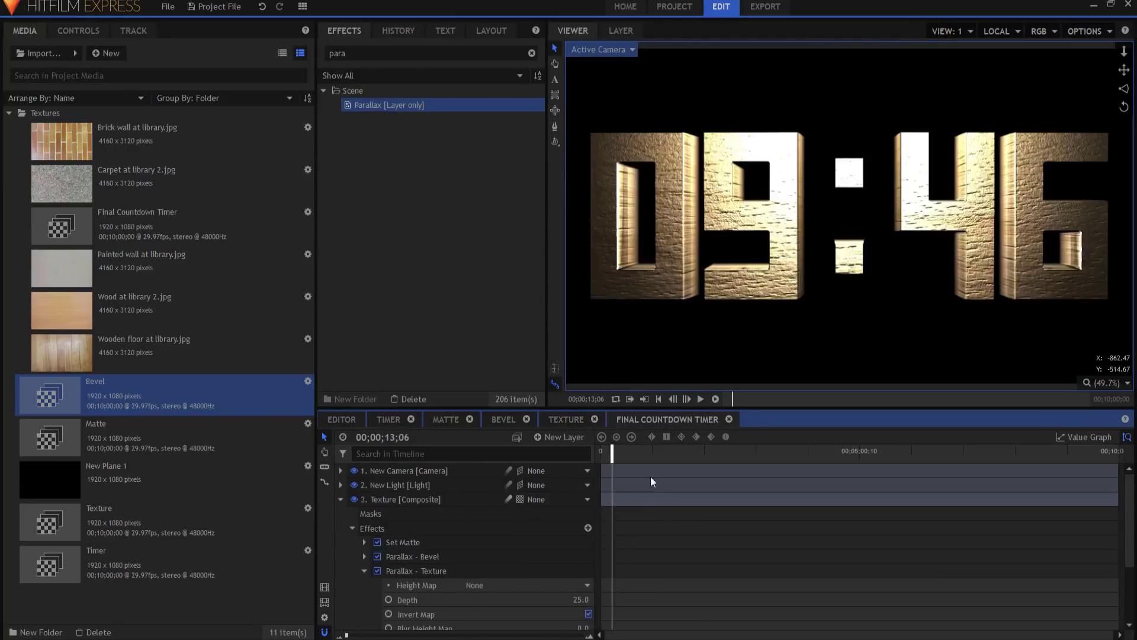
pyautogui.click(703, 397)
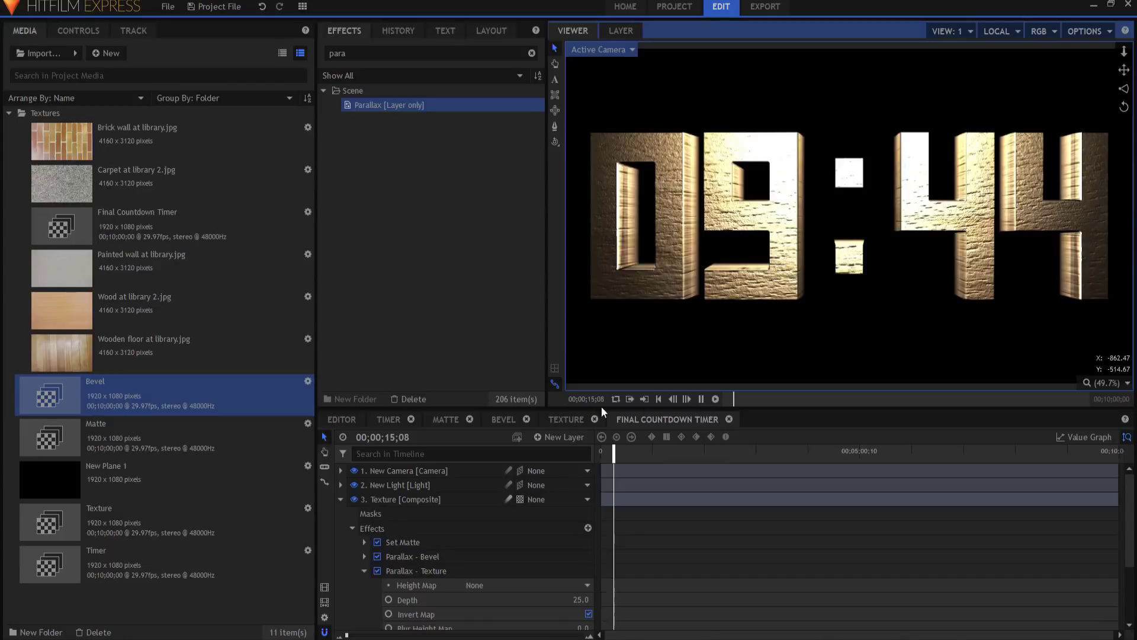
# - Turn on the painted wall image, then lower Parallax - Texture depth to 11
pyautogui.click(563, 421)
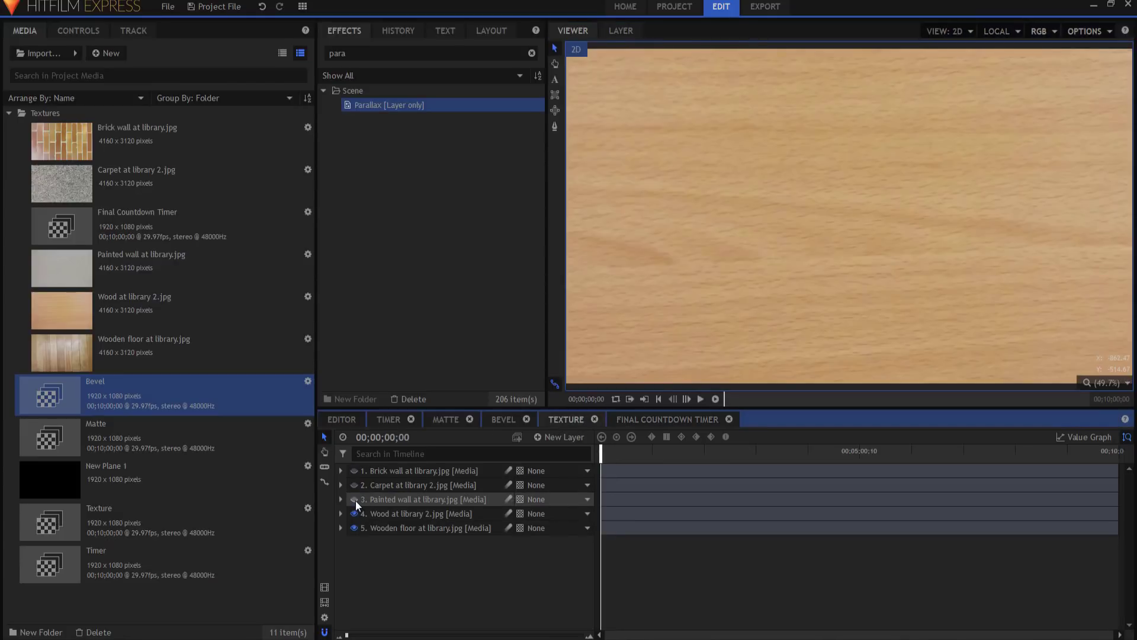
pyautogui.click(355, 499)
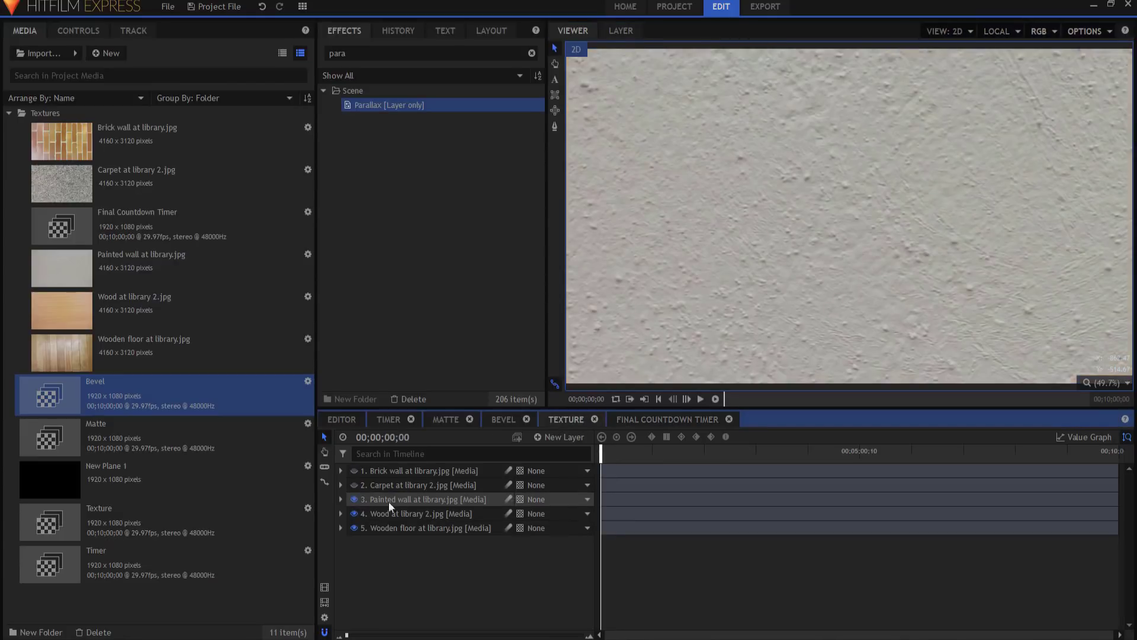
pyautogui.click(699, 400)
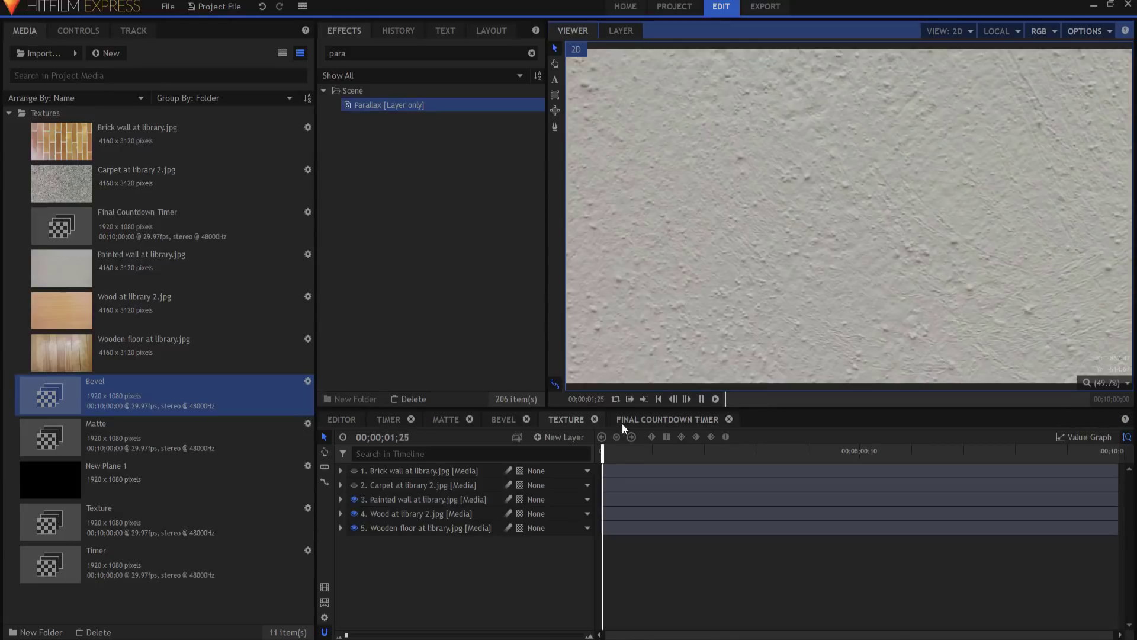
pyautogui.click(641, 418)
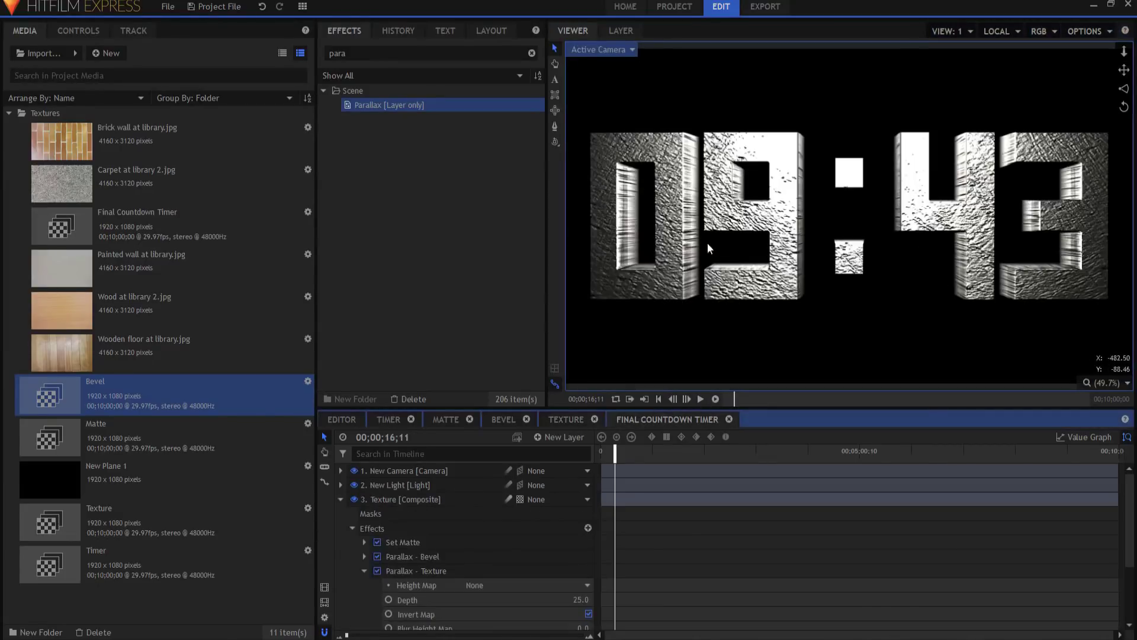
pyautogui.moveTo(582, 600); pyautogui.dragTo(551, 600)
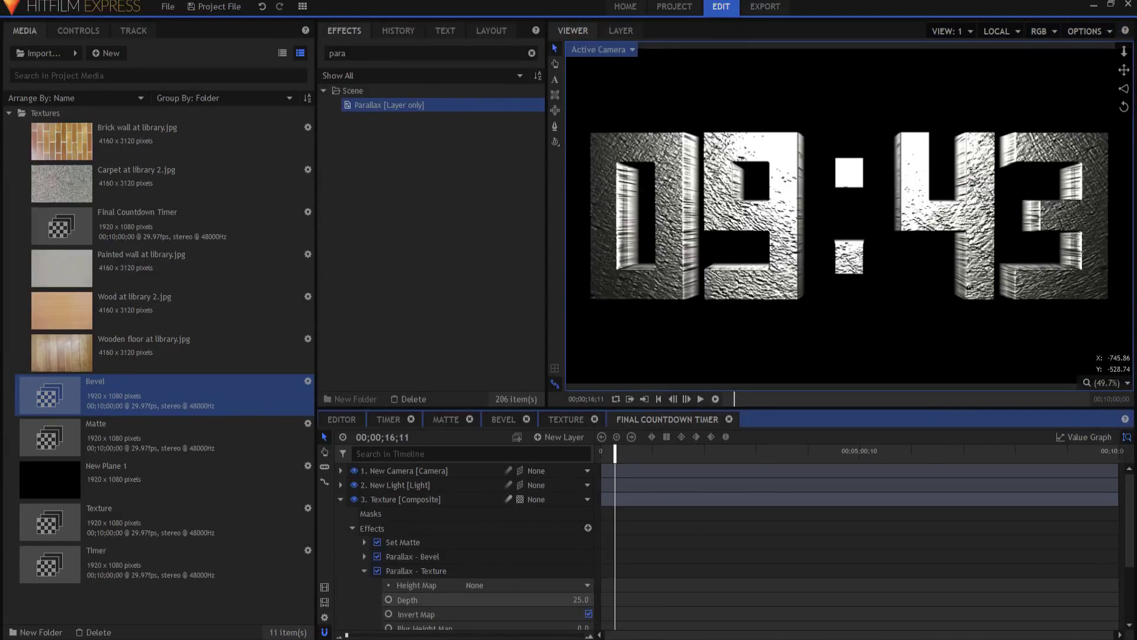
# - Preview the carpet-textured countdown, then make the Brick wall image visible in the Texture shot
pyautogui.click(567, 418)
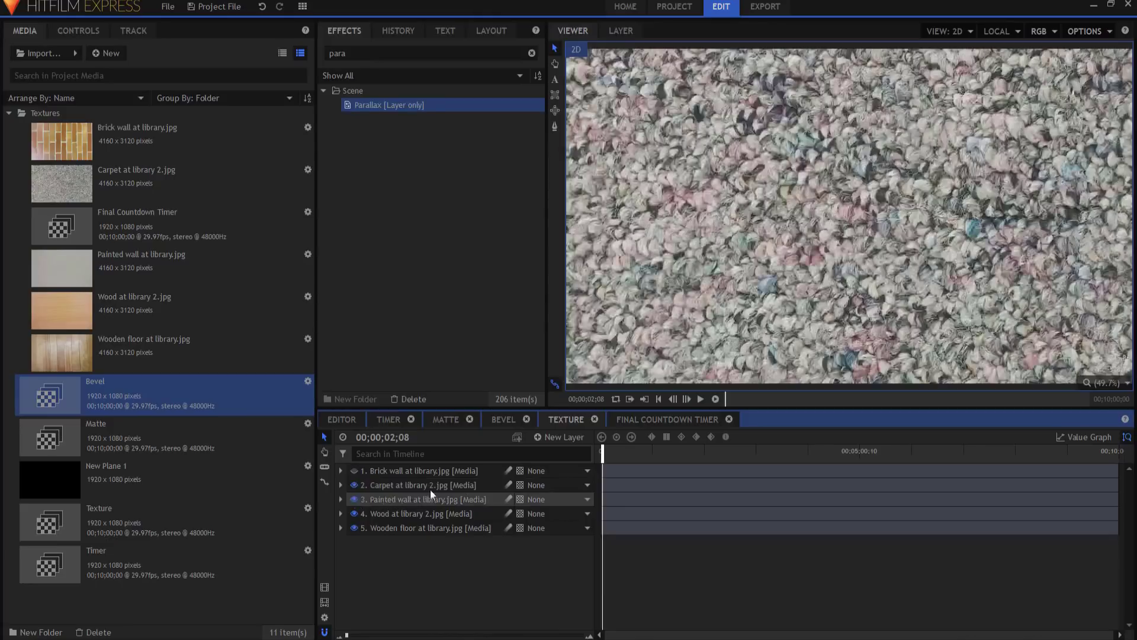
pyautogui.click(675, 419)
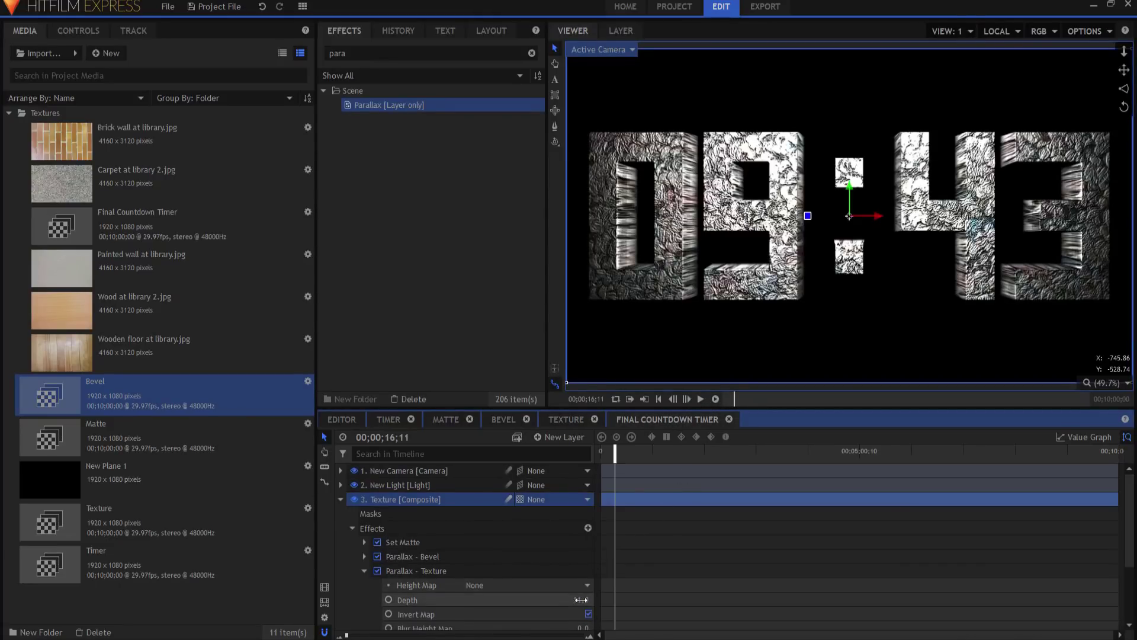
pyautogui.moveTo(582, 600); pyautogui.dragTo(581, 600)
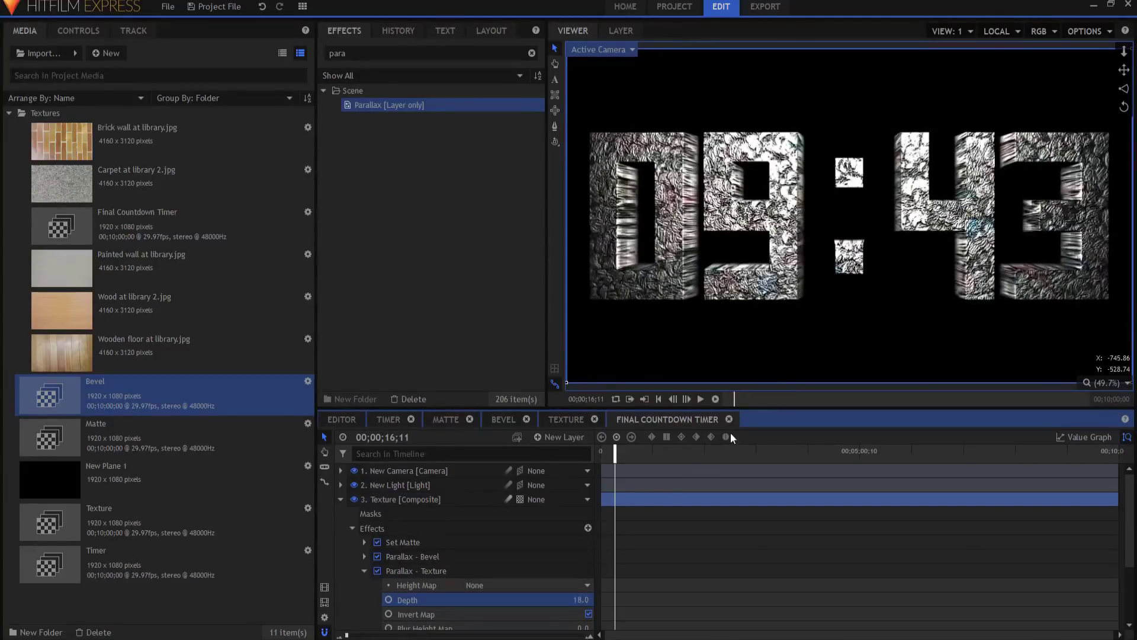
pyautogui.click(701, 400)
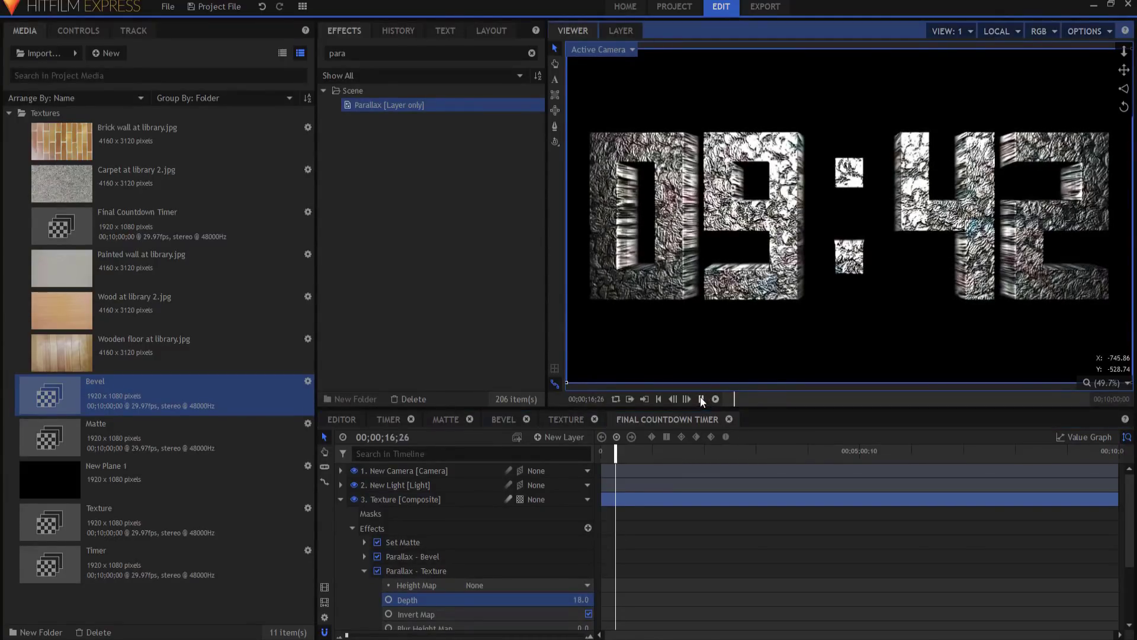
pyautogui.click(574, 418)
pyautogui.click(353, 471)
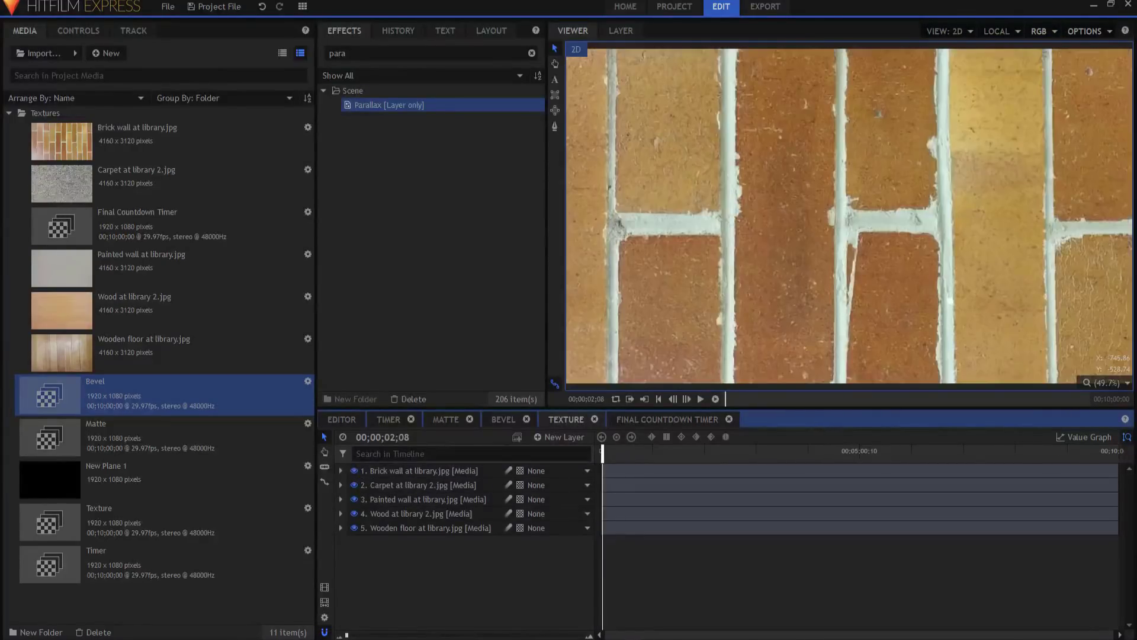
pyautogui.click(642, 419)
# - Try Parallax - Texture depths of 3 and 17, settling on 15
pyautogui.doubleClick(580, 600)
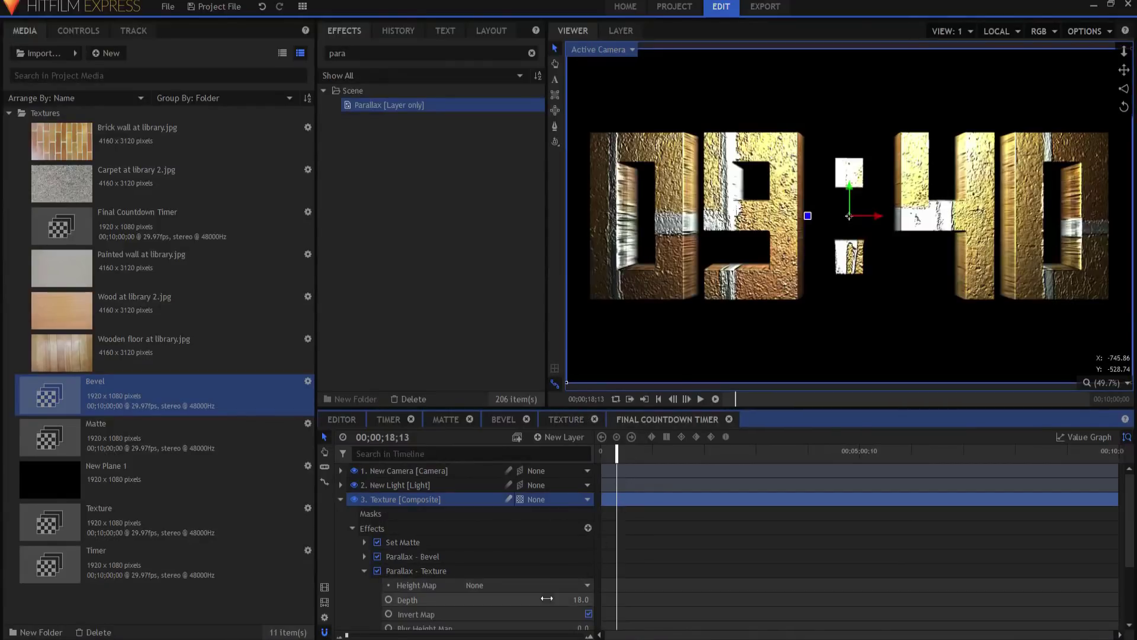
pyautogui.write('3')
pyautogui.press('Return')
pyautogui.doubleClick(581, 599)
pyautogui.write('17')
pyautogui.press('Return')
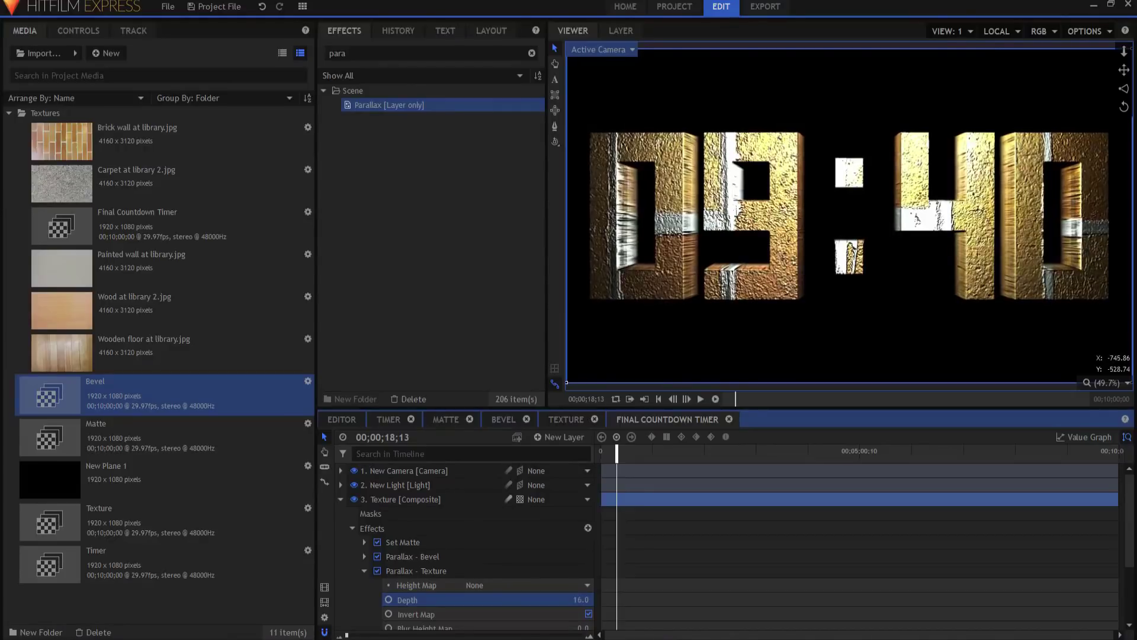
pyautogui.moveTo(581, 600); pyautogui.dragTo(578, 602)
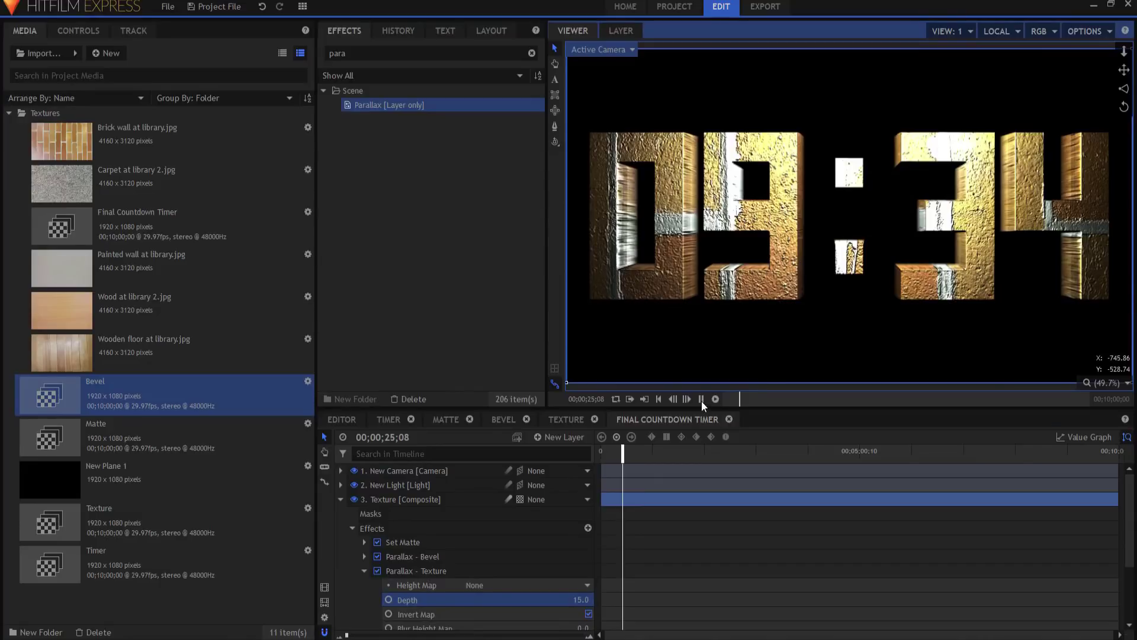
pyautogui.press('space')
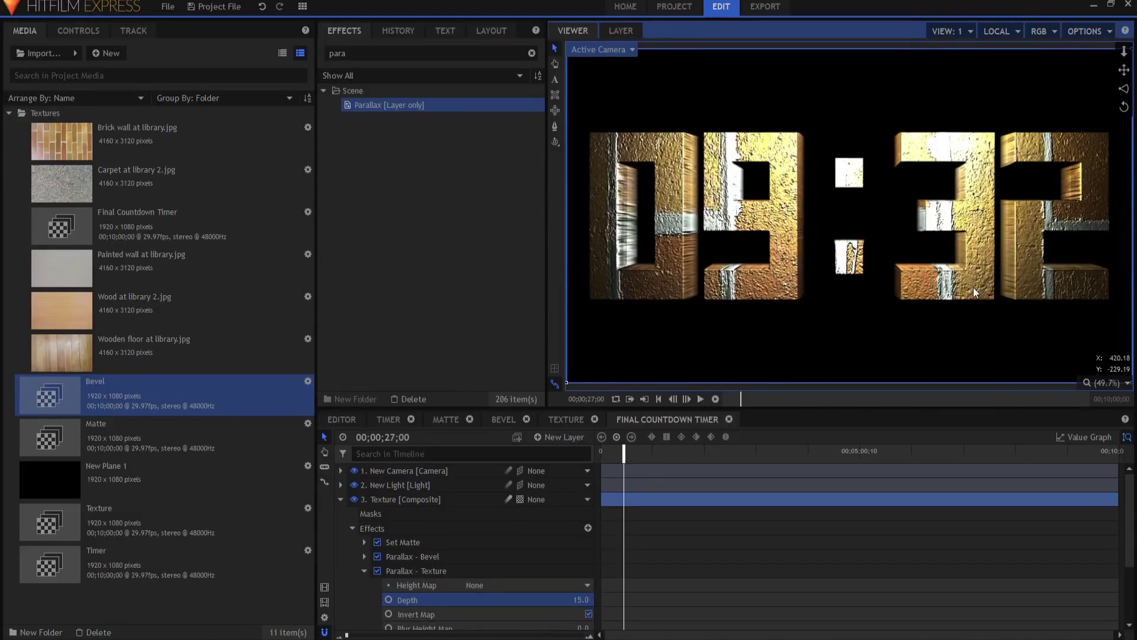
pyautogui.click(341, 499)
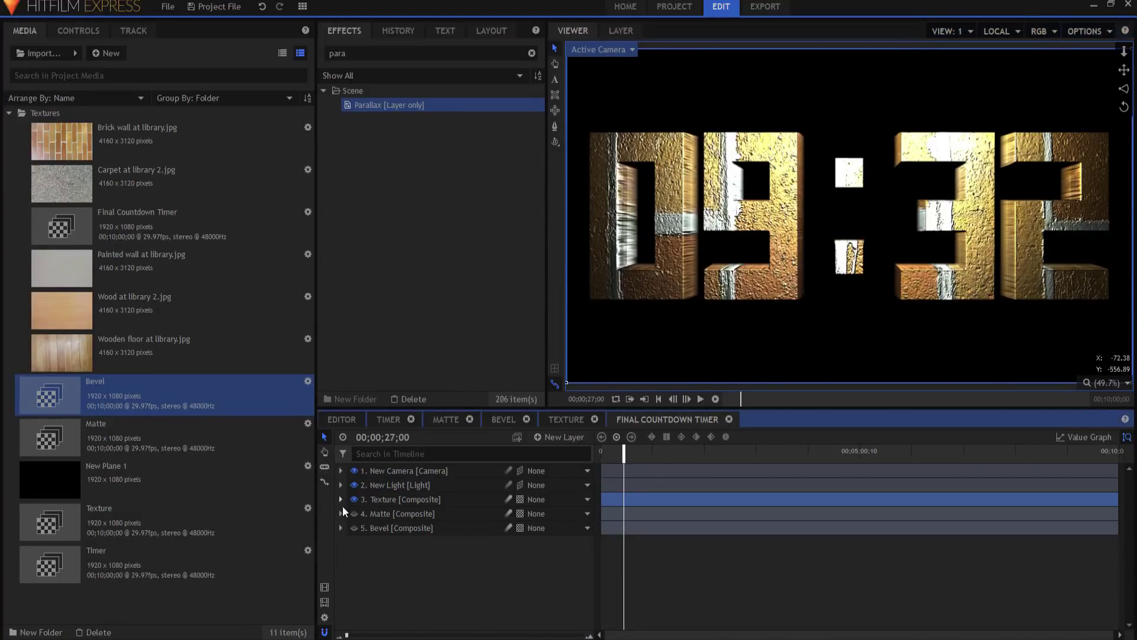
pyautogui.moveTo(117, 173); pyautogui.dragTo(428, 586)
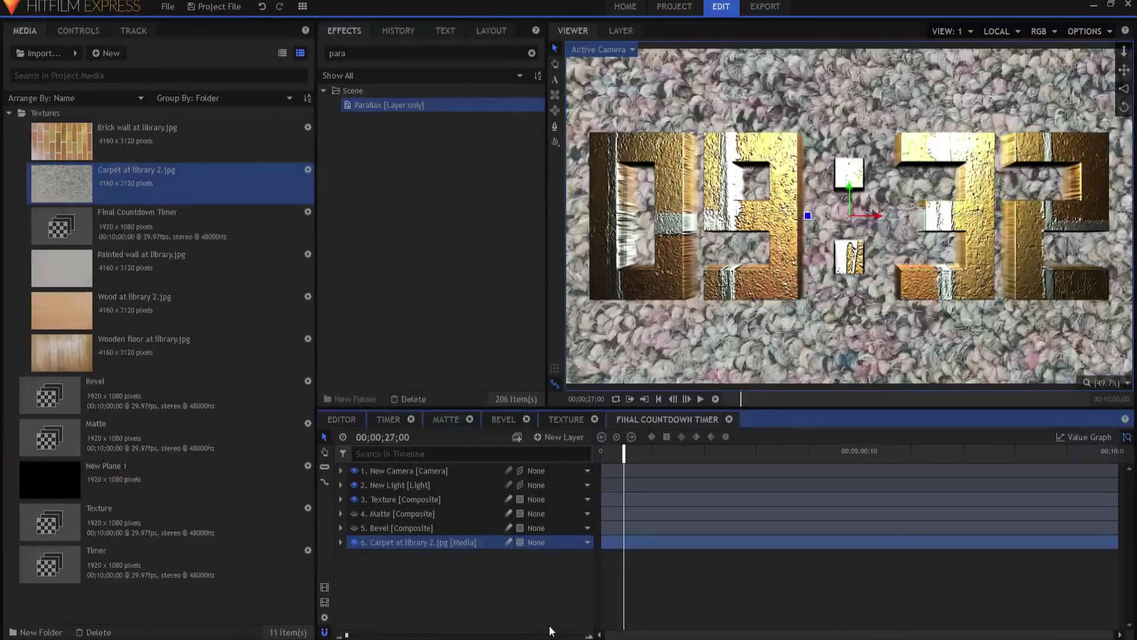
pyautogui.click(701, 400)
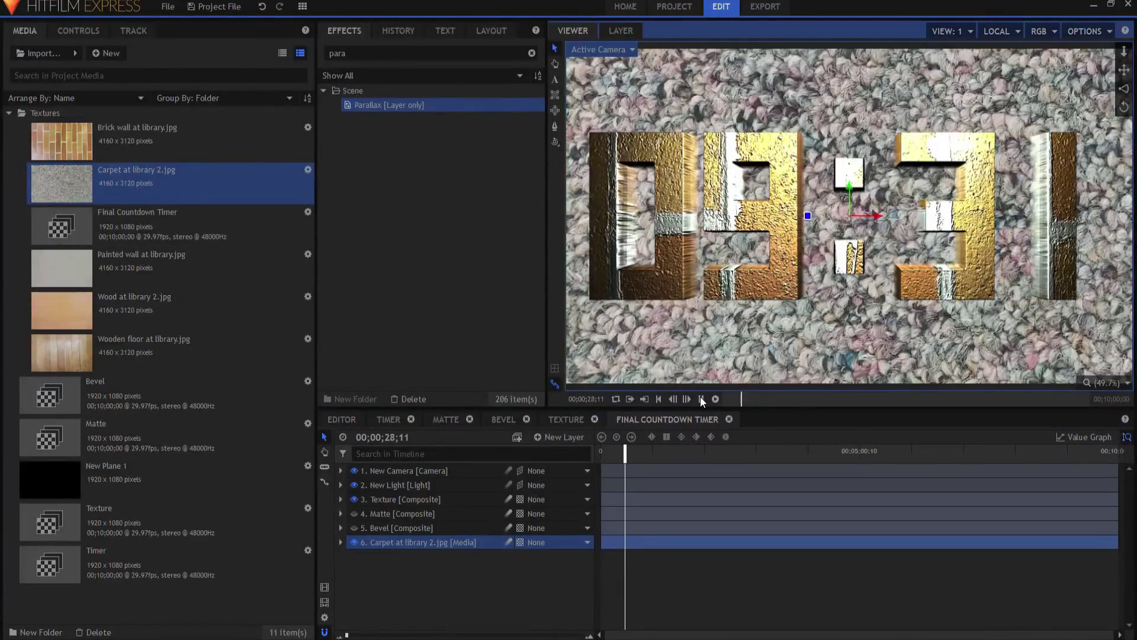
pyautogui.press('space')
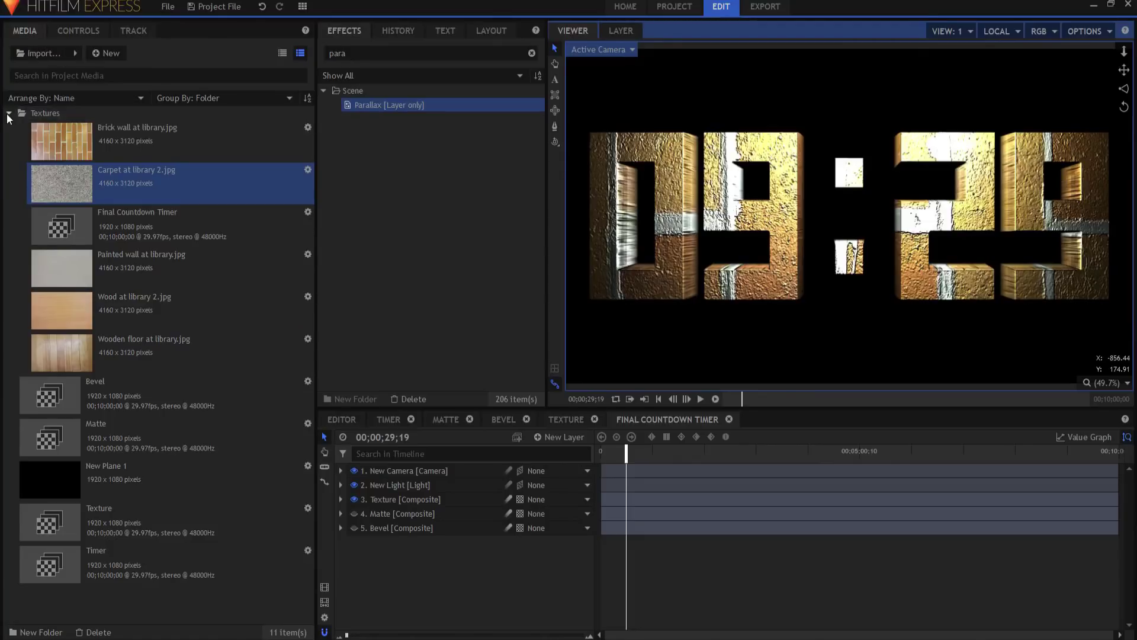
# - Create a new composite shot, Composite Shot 6, with default settings
pyautogui.click(9, 113)
pyautogui.click(112, 53)
pyautogui.click(120, 67)
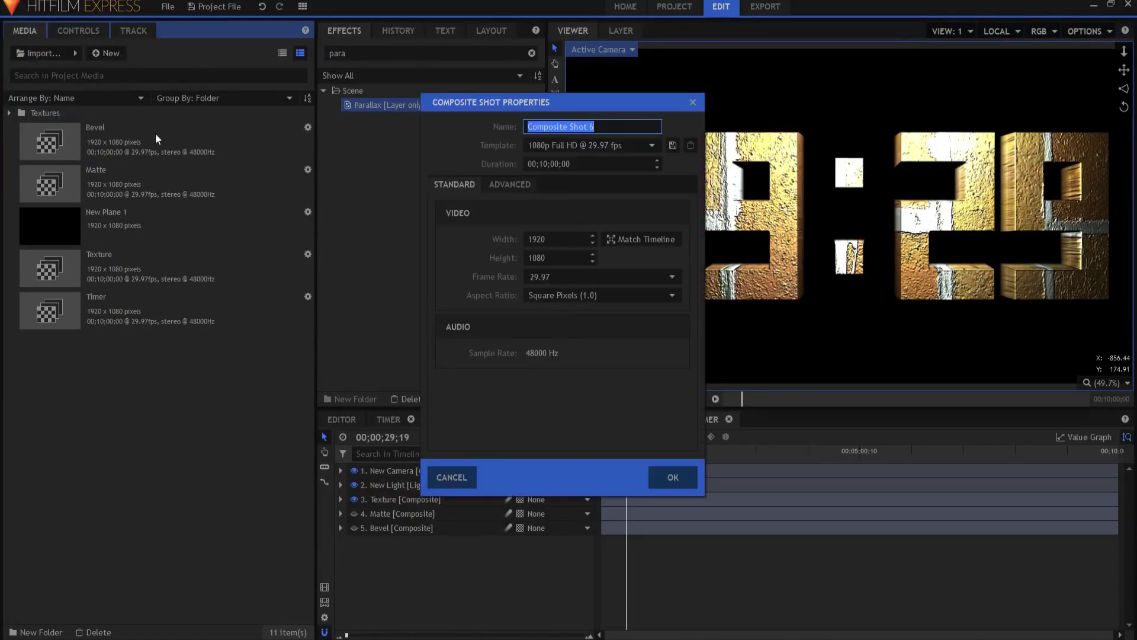
pyautogui.click(673, 477)
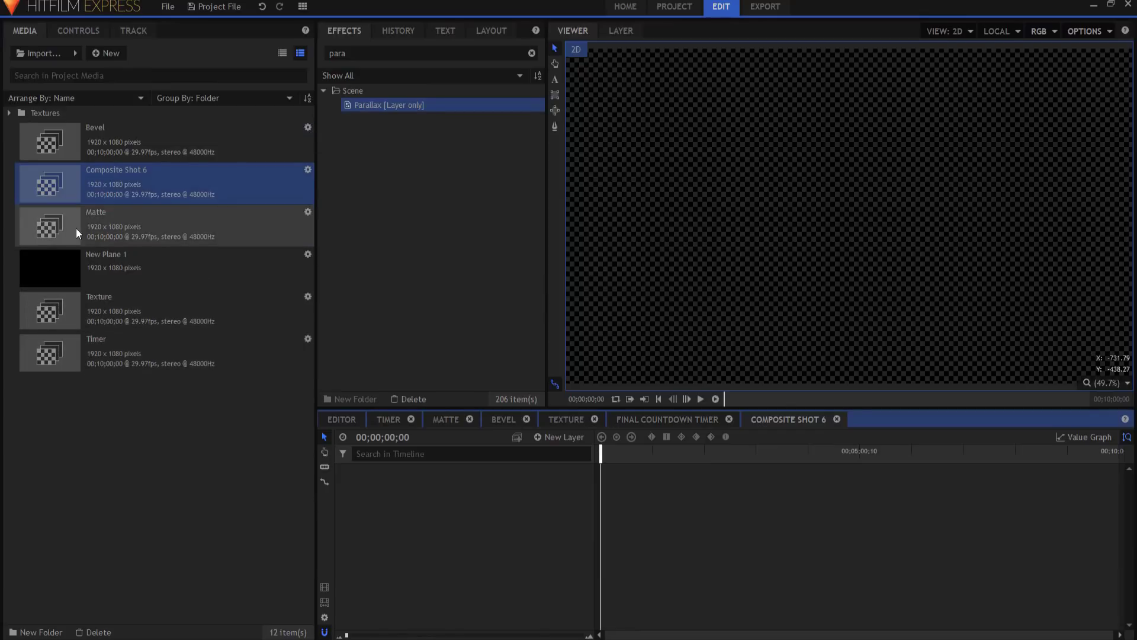
# - Drag the Final Countdown Timer shot into the Composite Shot 6 timeline as a layer
pyautogui.click(678, 418)
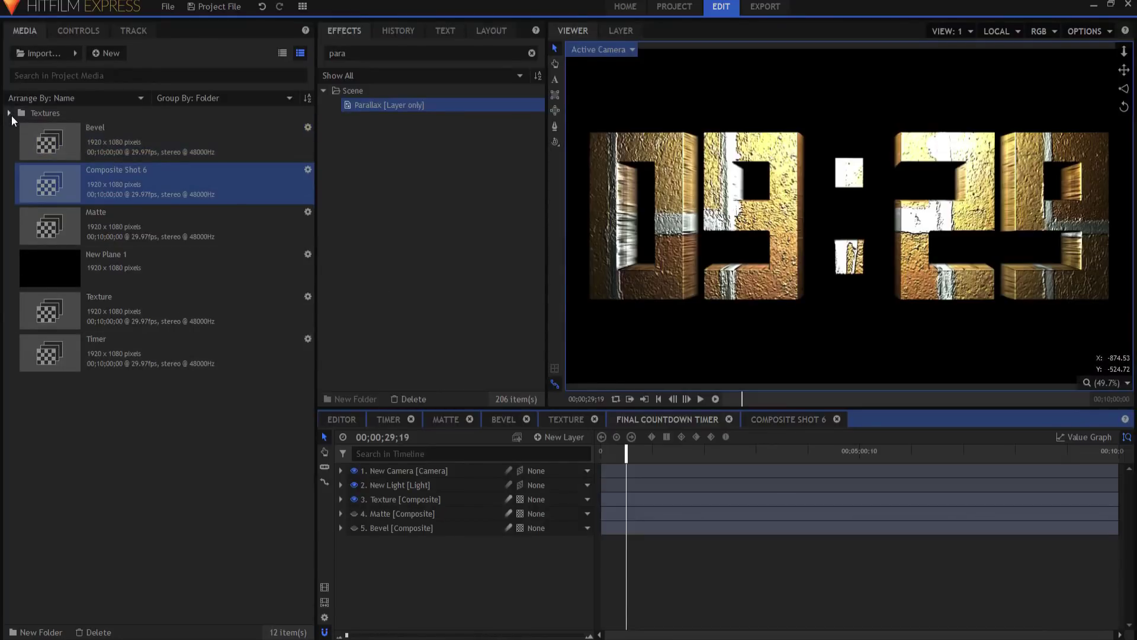
pyautogui.click(11, 113)
pyautogui.click(79, 220)
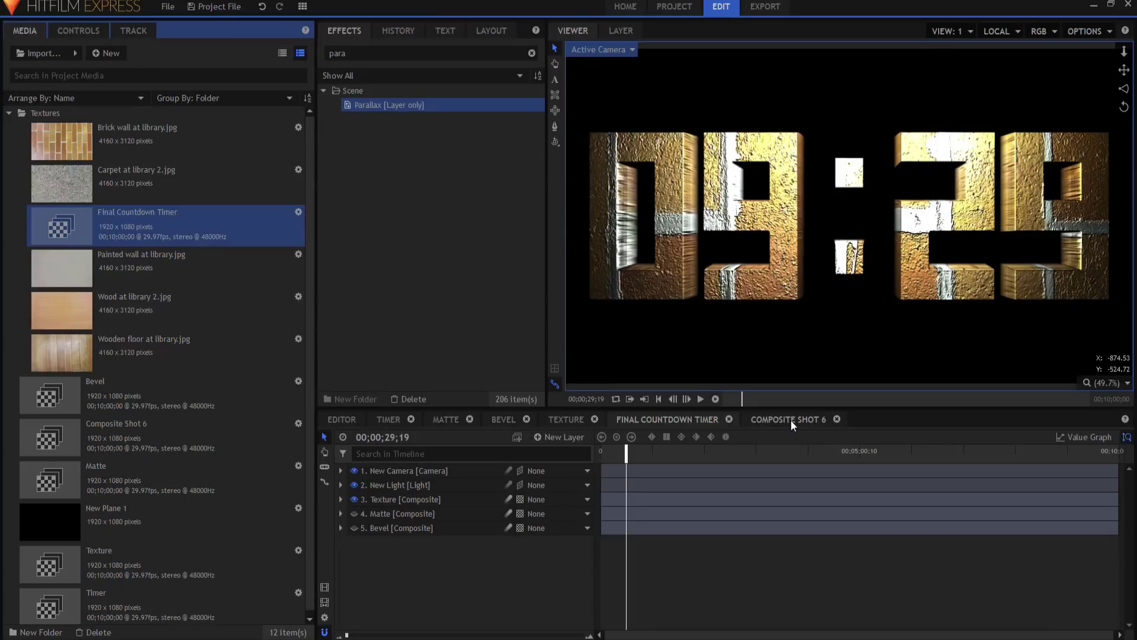
pyautogui.click(790, 419)
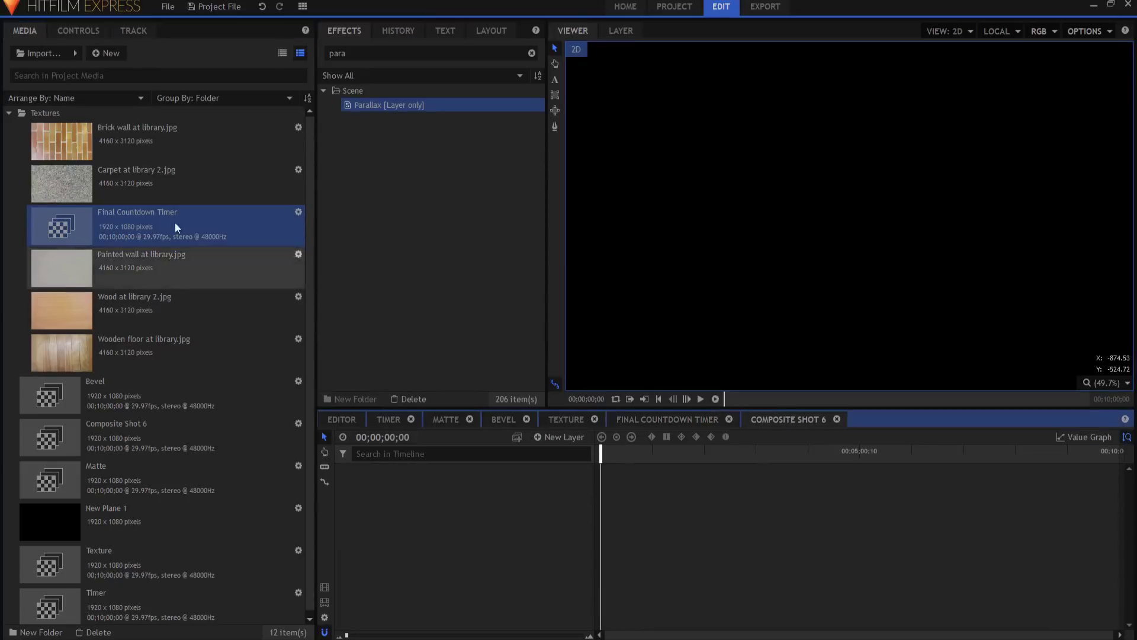
pyautogui.moveTo(175, 222); pyautogui.dragTo(461, 553)
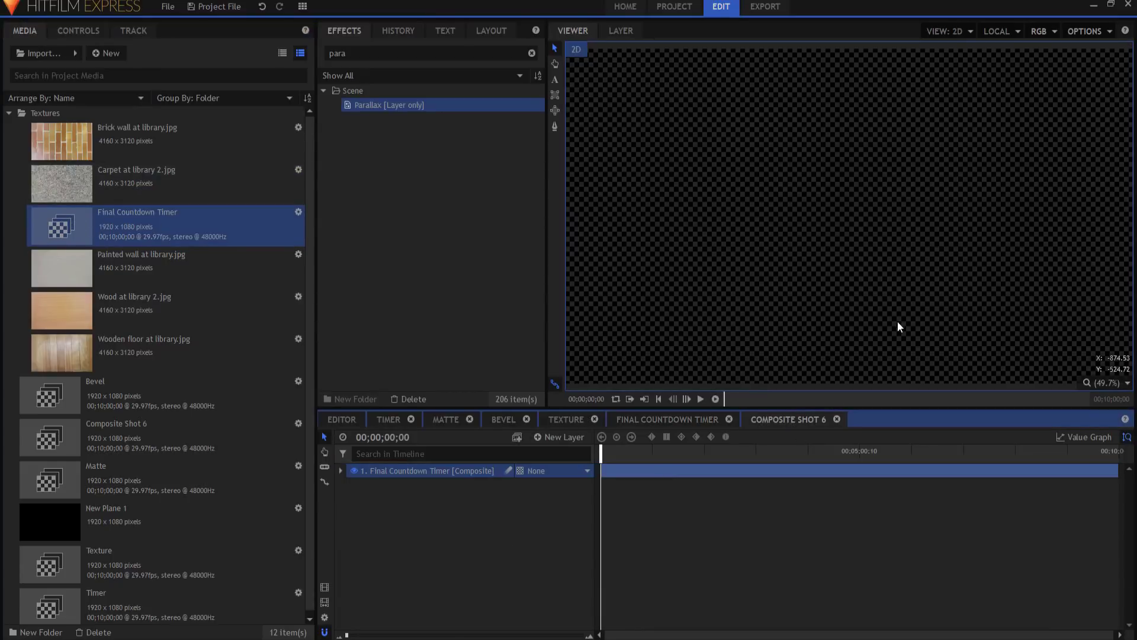